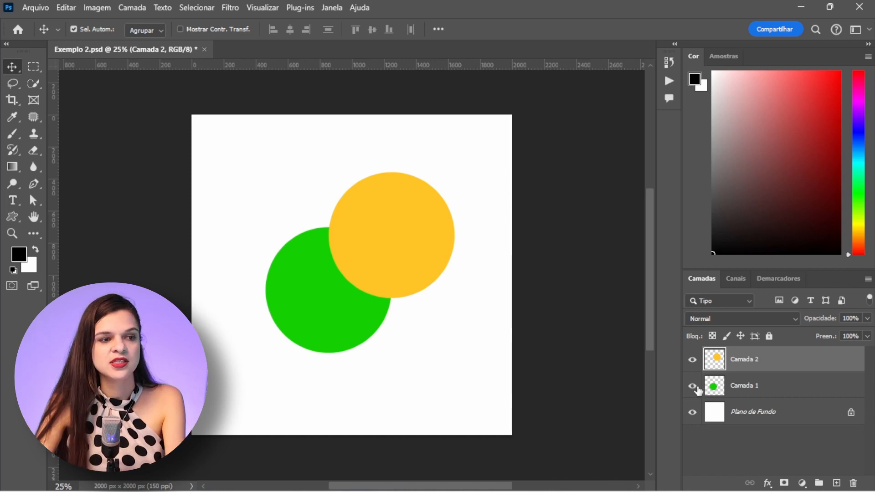
Step: Compare the two circles by hiding and showing the Camada 2 layer, and reselect Camada 2
{"action": "left_click", "coordinate": [693, 361]}
{"action": "left_click", "coordinate": [741, 388]}
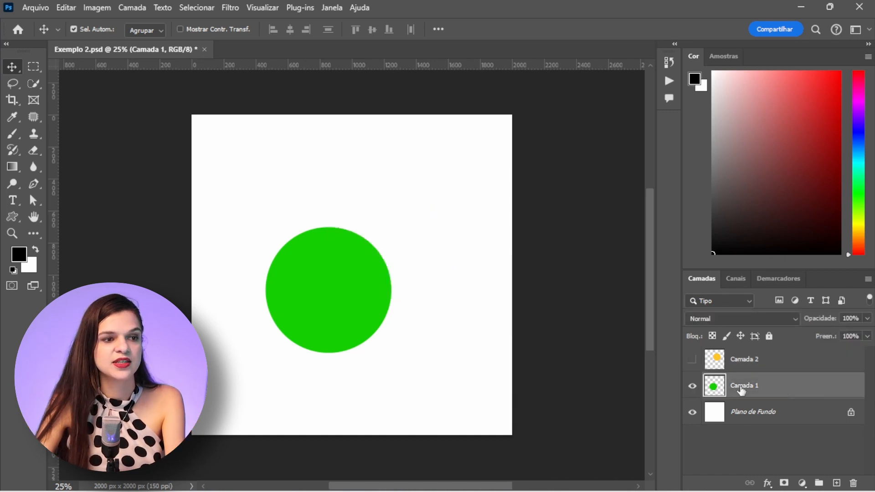
{"action": "left_click", "coordinate": [693, 360]}
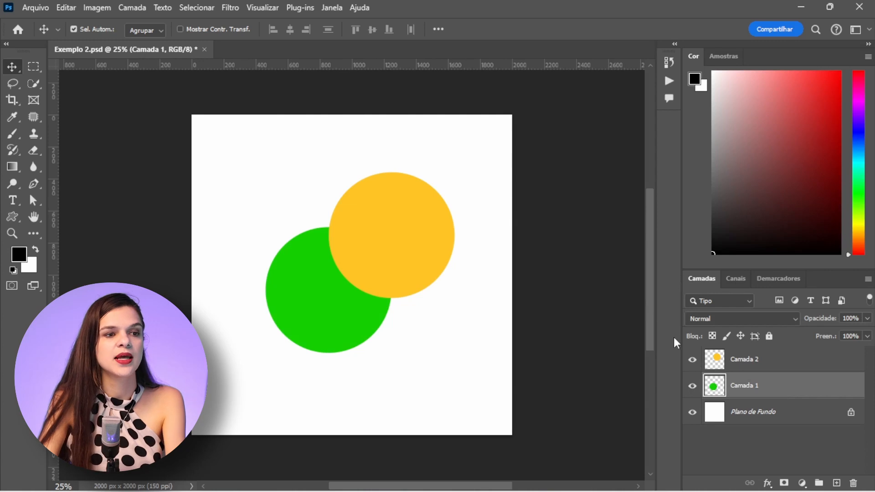
{"action": "left_click", "coordinate": [738, 355]}
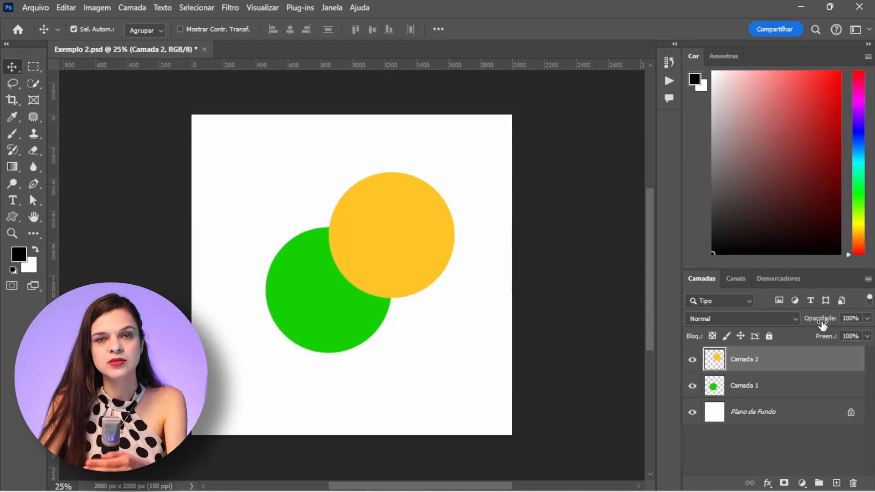
{"action": "mouse_move", "coordinate": [824, 321]}
{"action": "left_mouse_down"}
{"action": "mouse_move", "coordinate": [803, 320]}
{"action": "mouse_move", "coordinate": [841, 320]}
{"action": "left_mouse_up"}
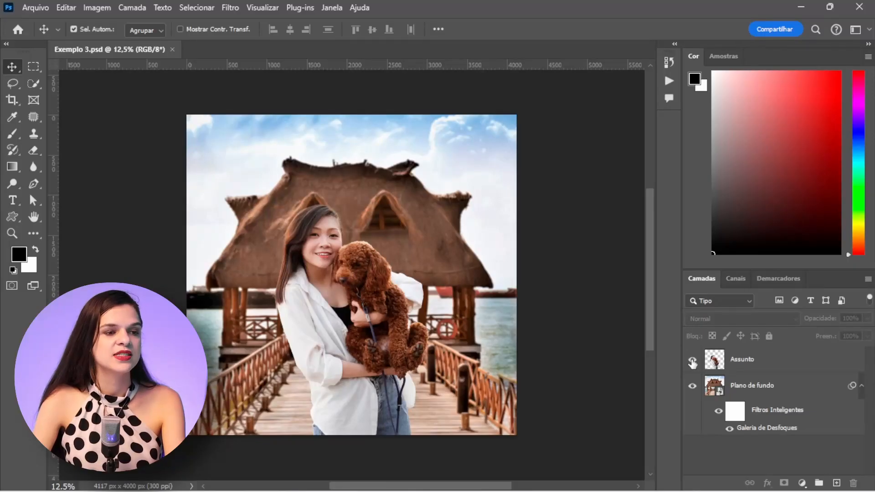
Step: Examine the pavilion background with the Assunto layer hidden, with and without its smart filters, and restore both to visible
{"action": "left_click", "coordinate": [693, 363]}
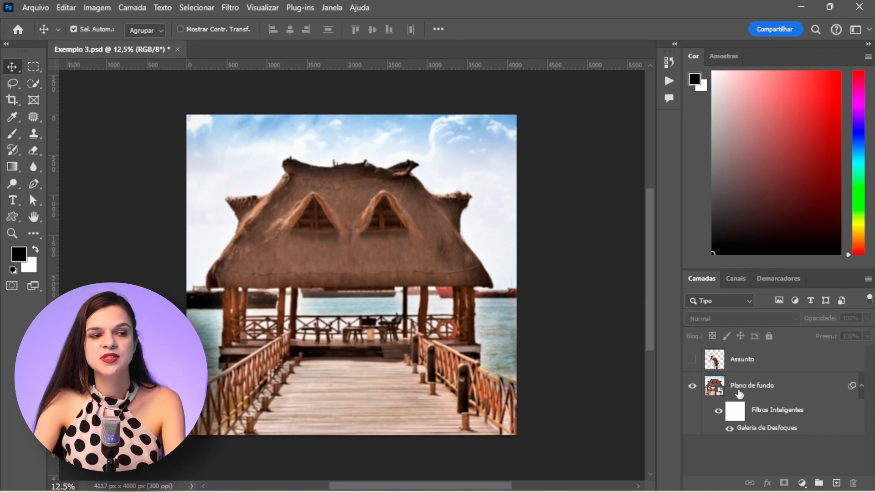
{"action": "left_click", "coordinate": [719, 413]}
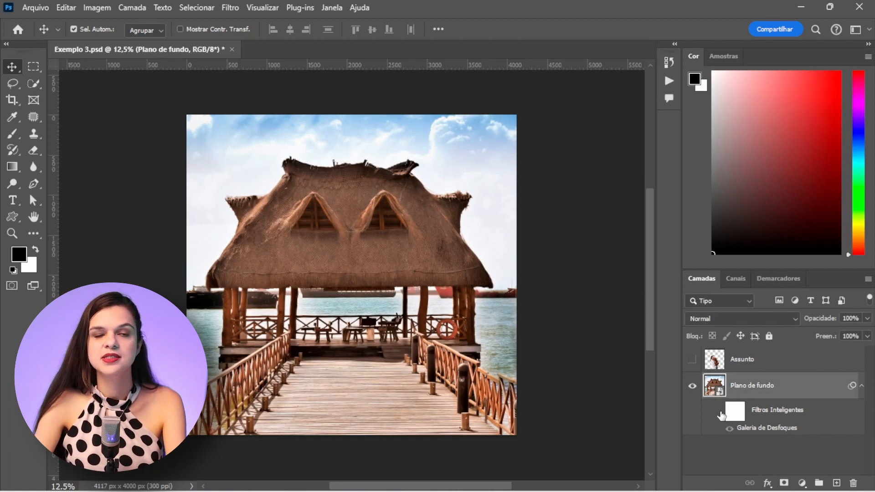
{"action": "left_click", "coordinate": [720, 412]}
{"action": "left_click", "coordinate": [693, 361]}
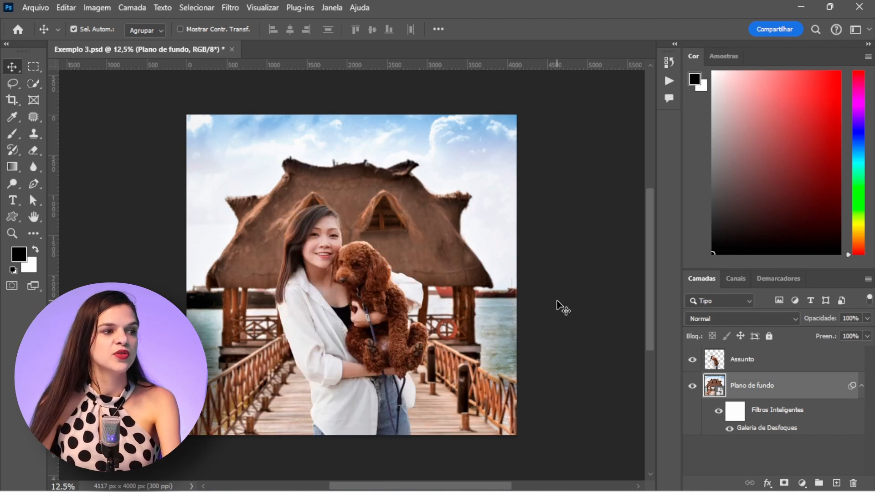
Step: Add a Curves adjustment layer directly above the Assunto layer
{"action": "key", "text": "ctrl+plus"}
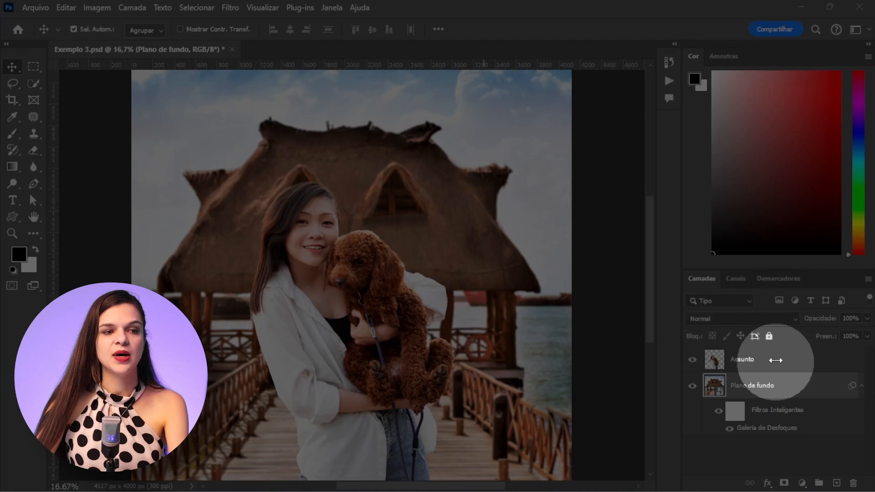
{"action": "left_click", "coordinate": [775, 365]}
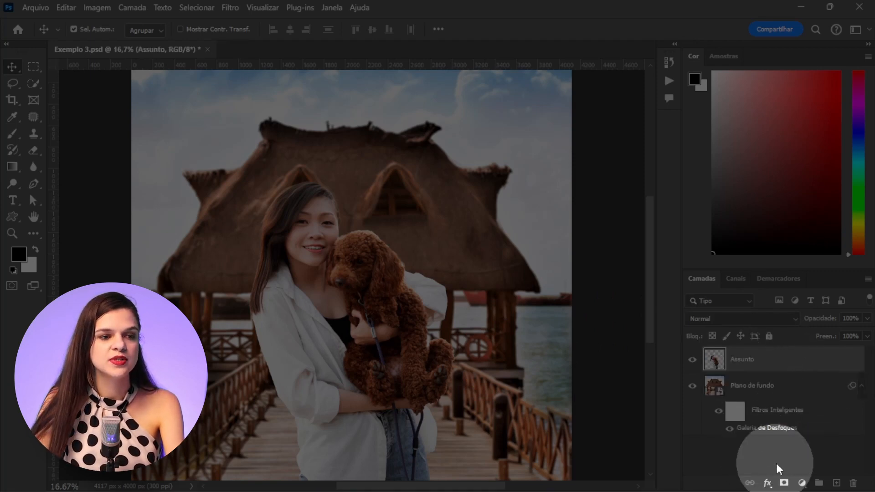
{"action": "left_click", "coordinate": [802, 484]}
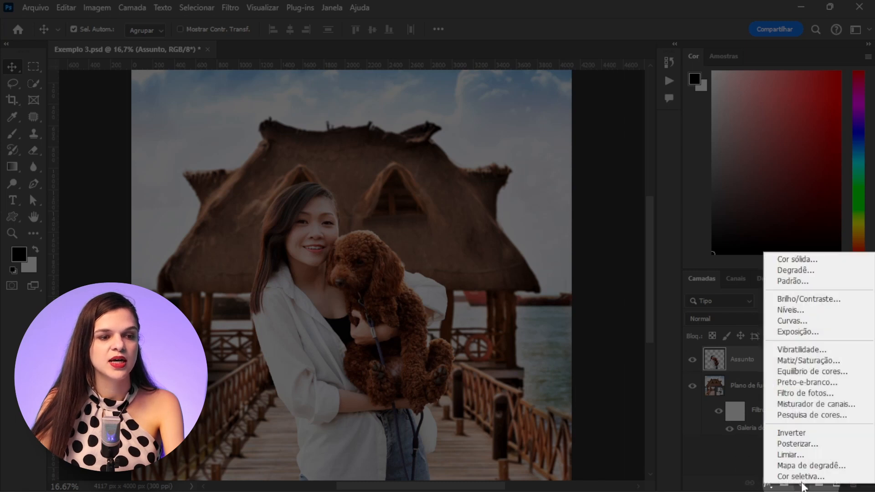
{"action": "left_click", "coordinate": [802, 322]}
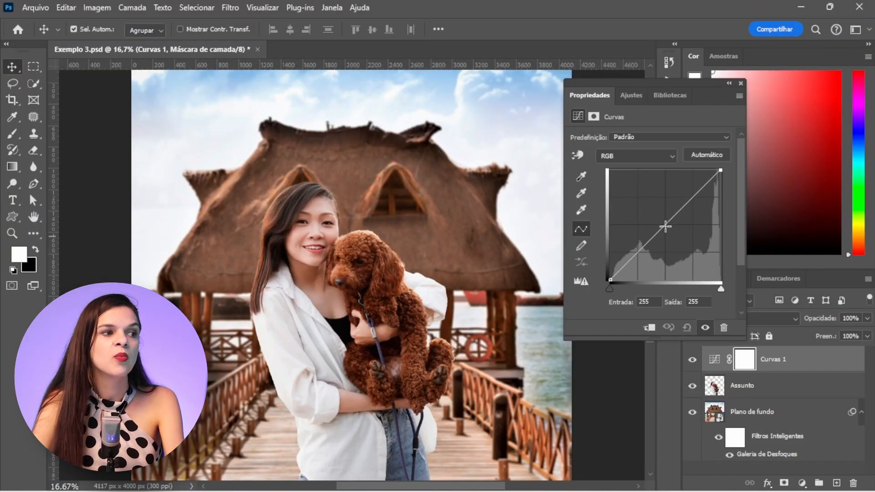
Step: Shape the RGB curve with a highlight point at 197/174, a shadow point near input 73 and the black point at 7/0; compare before and after
{"action": "mouse_move", "coordinate": [665, 227]}
{"action": "left_mouse_down"}
{"action": "mouse_move", "coordinate": [664, 214]}
{"action": "mouse_move", "coordinate": [666, 240]}
{"action": "left_mouse_up"}
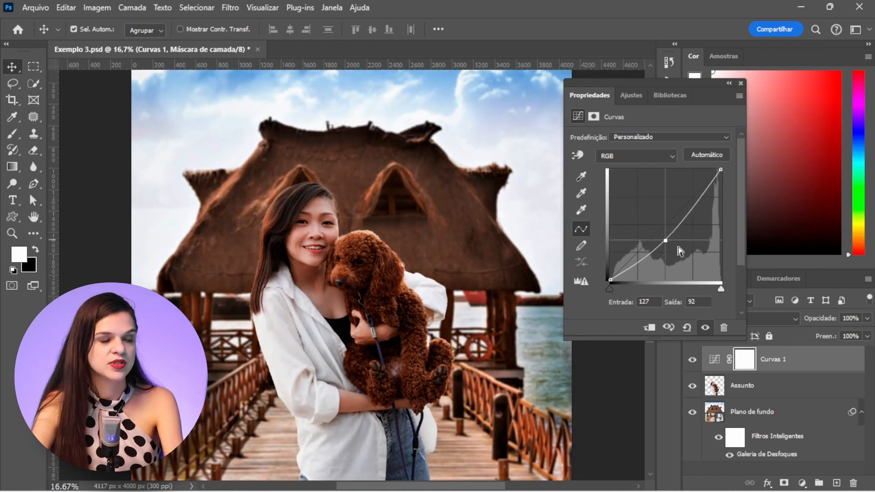
{"action": "left_click", "coordinate": [666, 241], "text": "ctrl"}
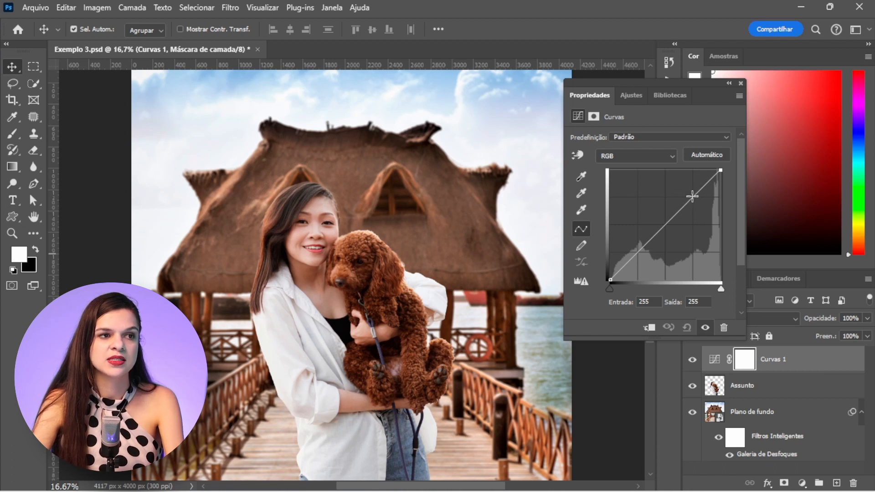
{"action": "left_click", "coordinate": [692, 196]}
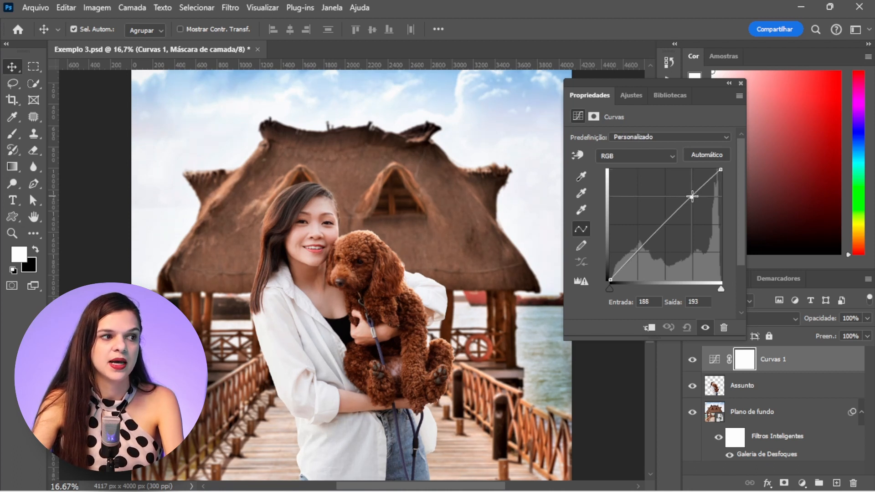
{"action": "left_click_drag", "start_coordinate": [692, 196], "coordinate": [696, 206]}
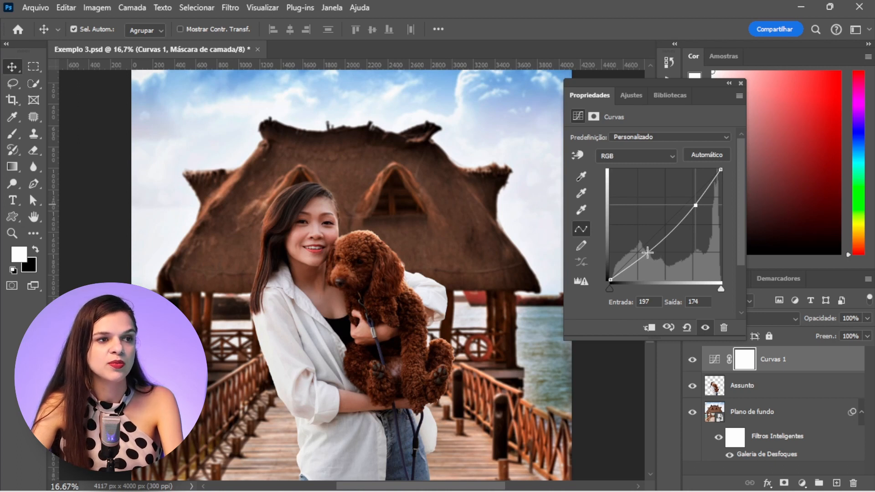
{"action": "left_click", "coordinate": [647, 253]}
{"action": "left_click_drag", "start_coordinate": [647, 254], "coordinate": [642, 248]}
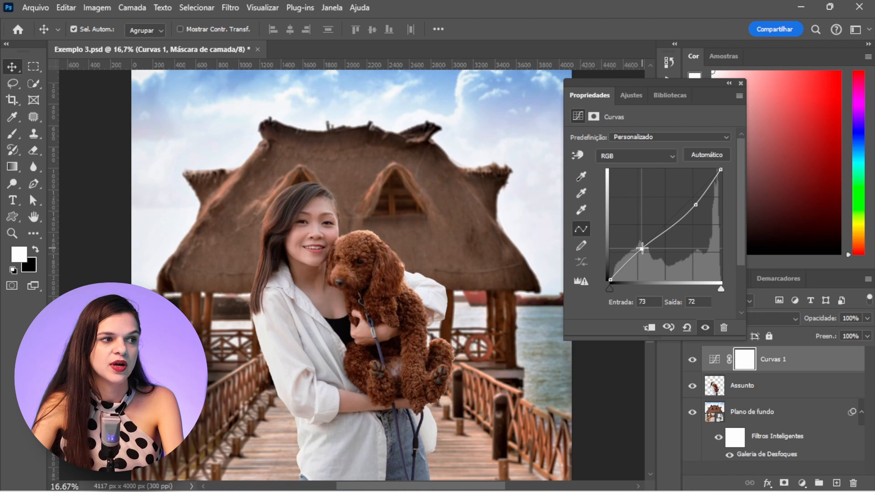
{"action": "left_click_drag", "start_coordinate": [610, 280], "coordinate": [613, 280]}
{"action": "left_click", "coordinate": [692, 360]}
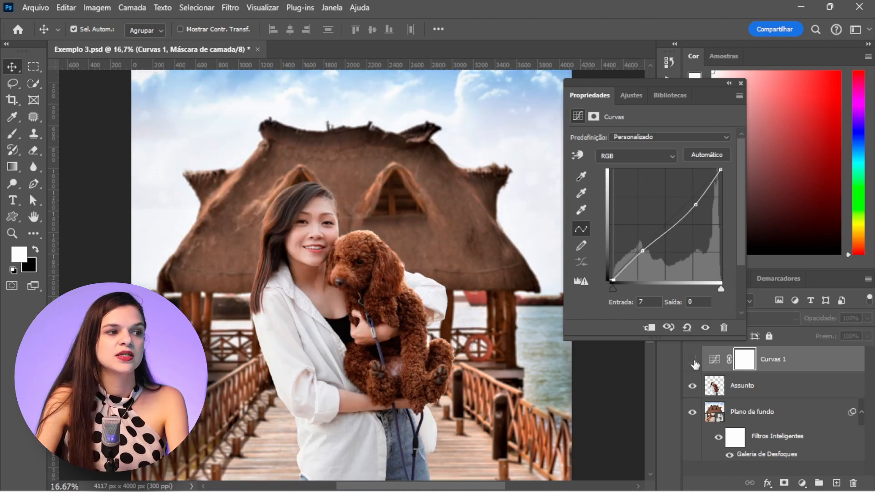
{"action": "left_click", "coordinate": [693, 361]}
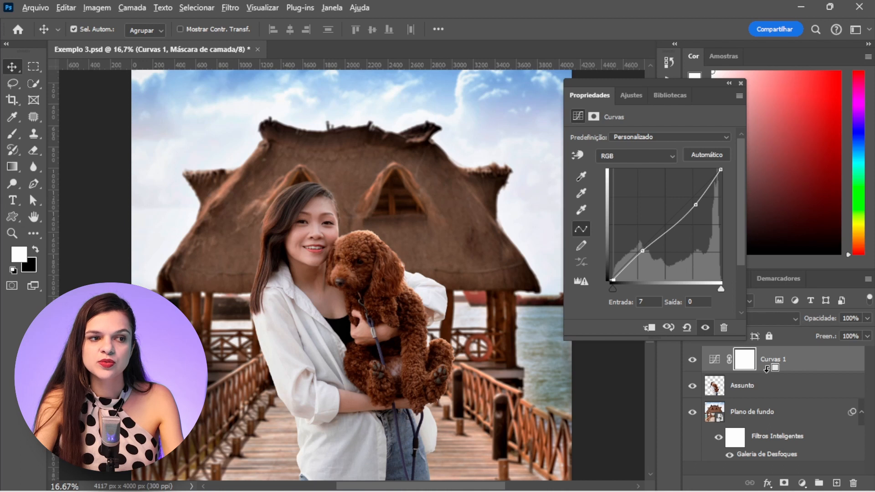
Step: Try clipping the Curvas 1 adjustment to the Assunto layer and release the clipping mask again
{"action": "left_click", "coordinate": [766, 369], "text": "alt"}
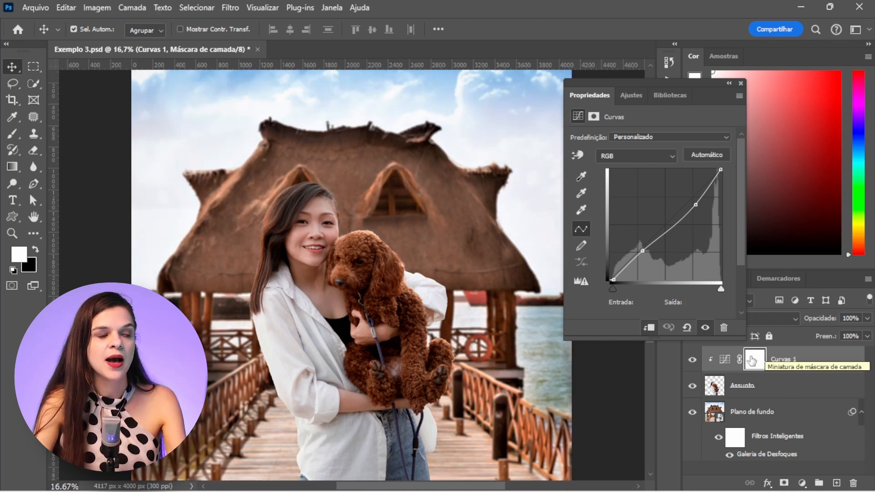
{"action": "key", "text": "ctrl+minus"}
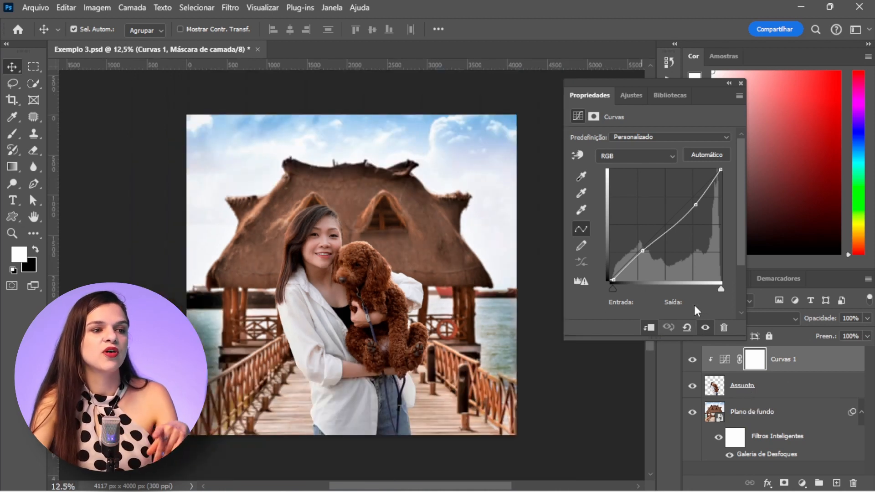
{"action": "left_click", "coordinate": [650, 329]}
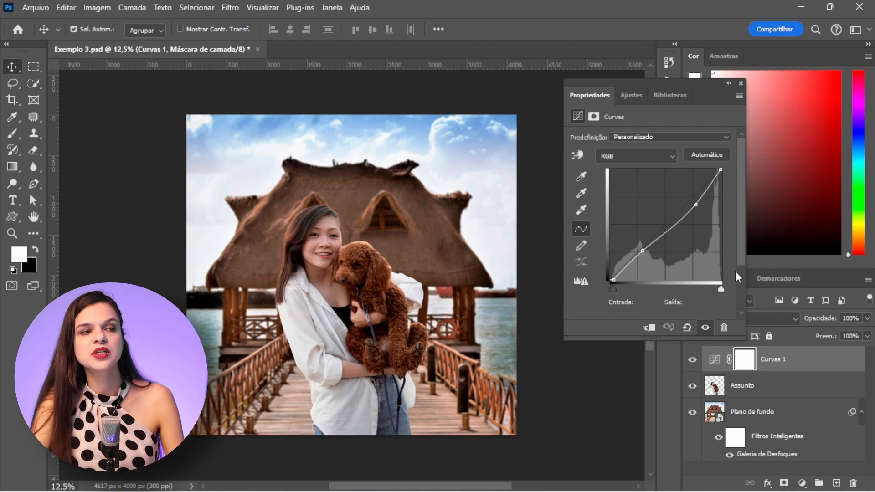
Step: Close the curve properties and group the Curvas 1 and Assunto layers
{"action": "left_click", "coordinate": [741, 83]}
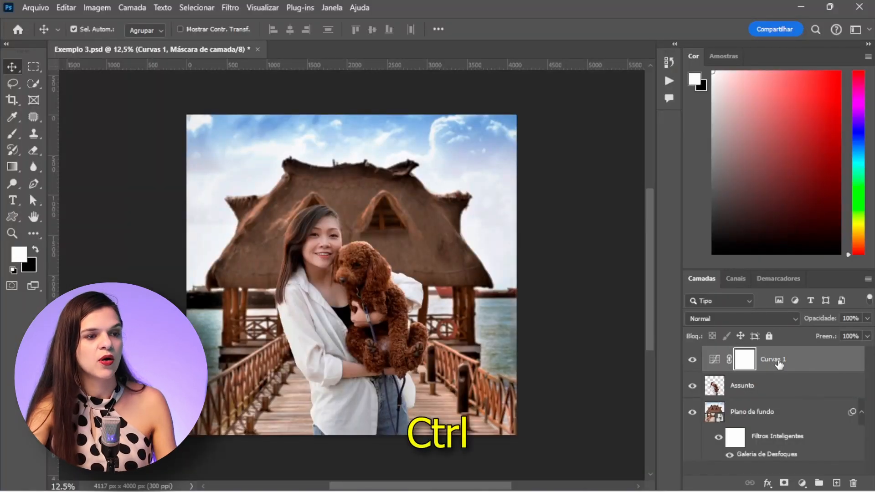
{"action": "key", "text": "ctrl"}
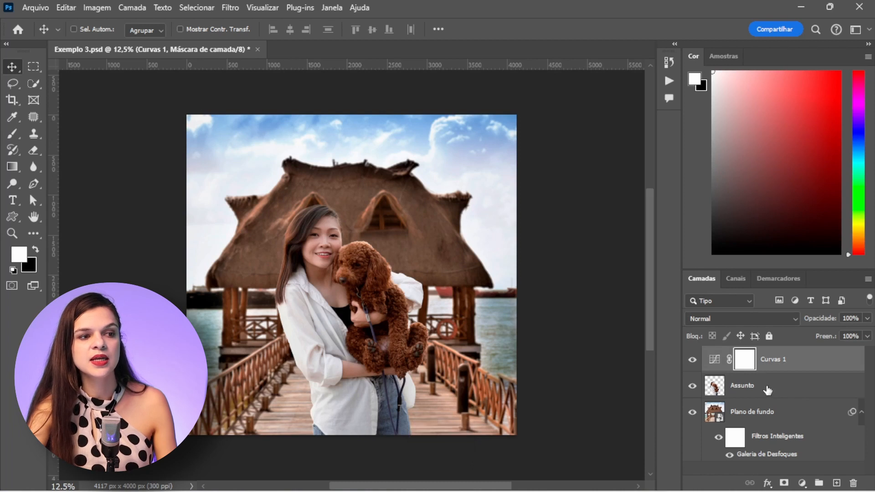
{"action": "left_click", "coordinate": [770, 388], "text": "ctrl"}
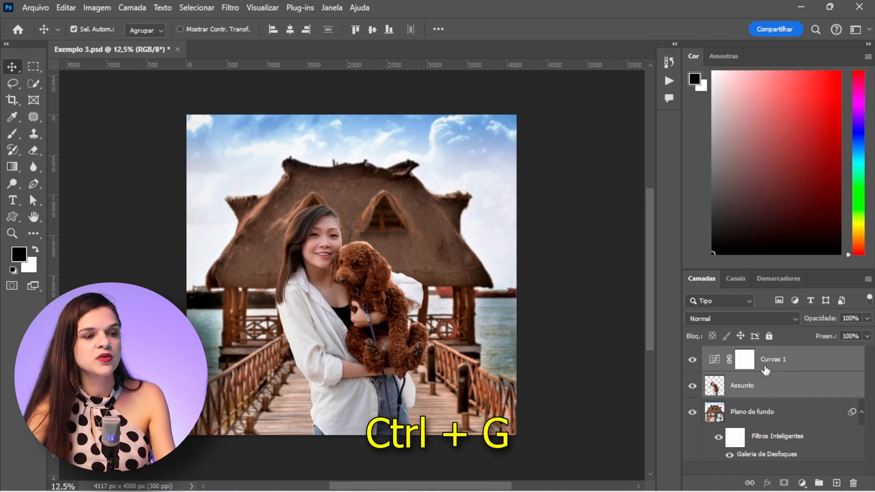
{"action": "key", "text": "ctrl+g"}
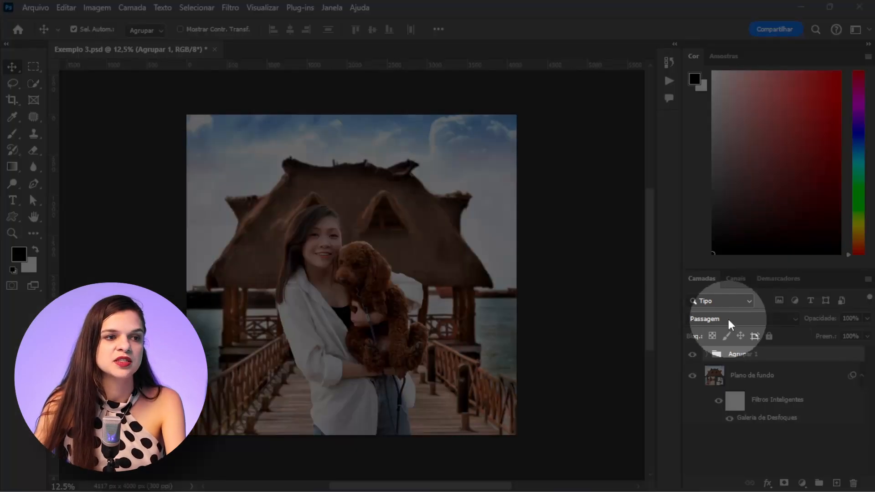
Step: Set the group's blend mode to Normal and compare the image with Curvas 1 hidden and shown, leaving it visible
{"action": "left_click", "coordinate": [730, 324]}
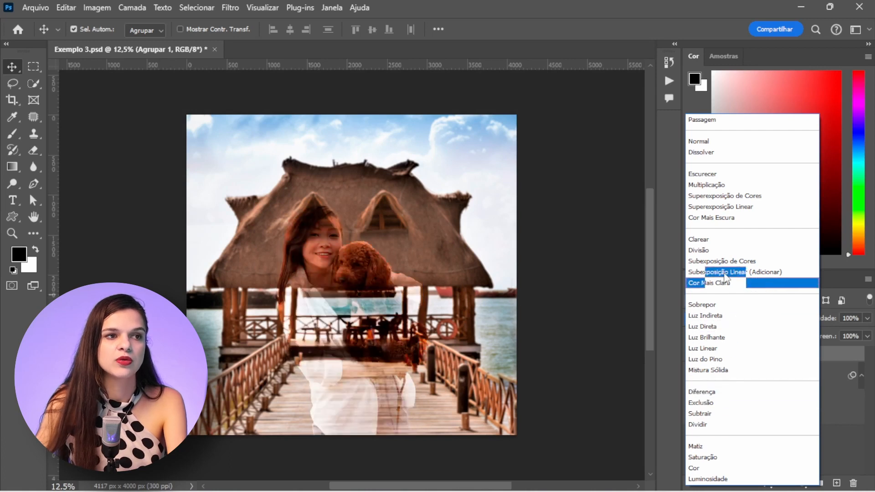
{"action": "left_click", "coordinate": [699, 142]}
{"action": "left_click", "coordinate": [693, 376]}
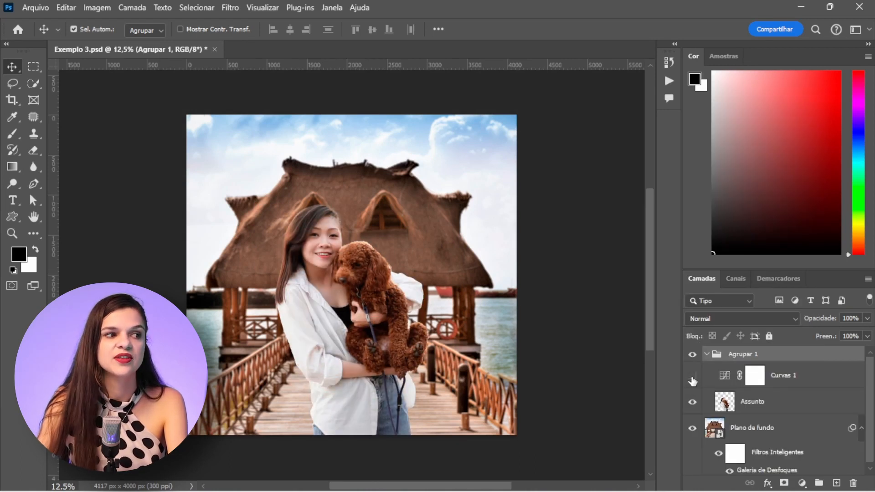
{"action": "left_click", "coordinate": [693, 378]}
{"action": "left_click", "coordinate": [694, 376]}
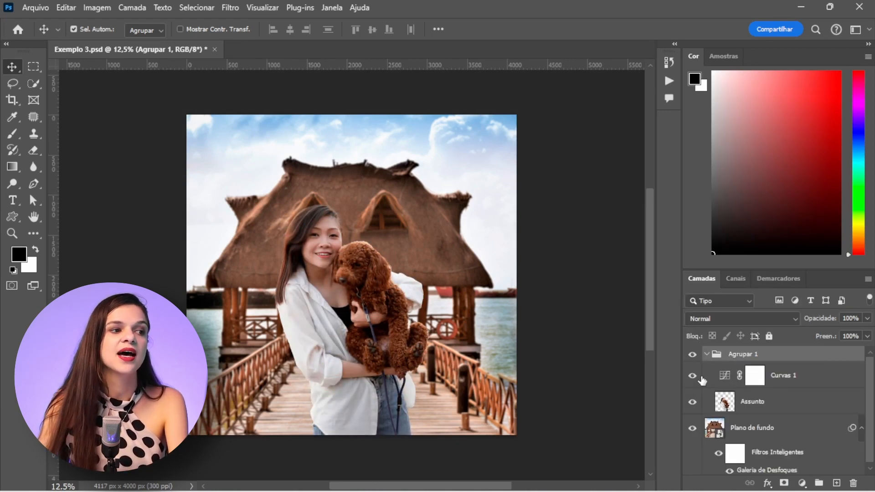
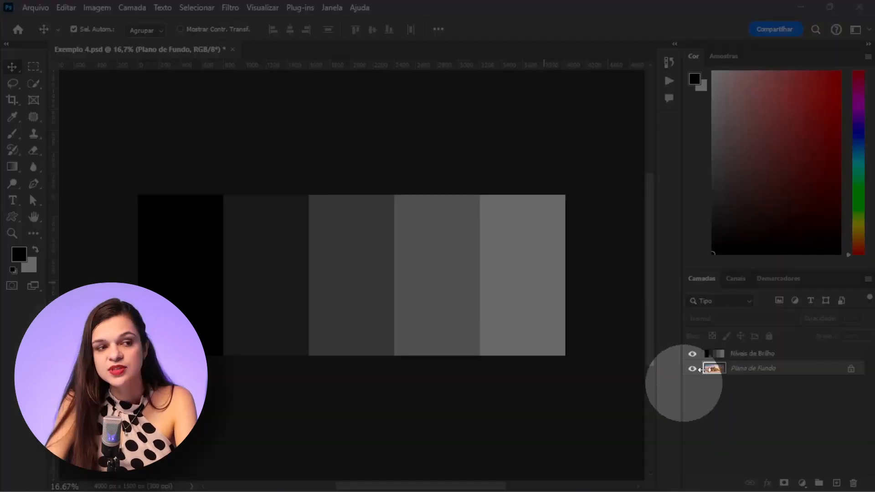
Step: Set the Níveis de Brilho layer's blend mode to Multiplicação
{"action": "left_click", "coordinate": [795, 354]}
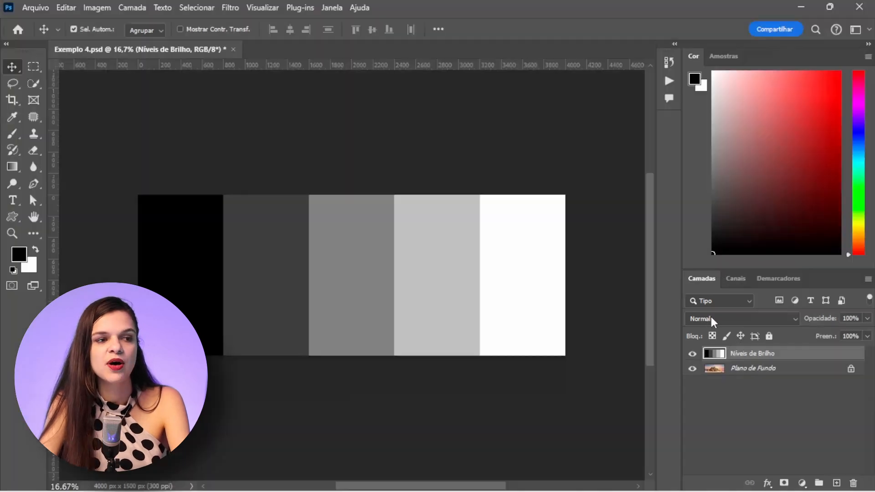
{"action": "left_click", "coordinate": [713, 319]}
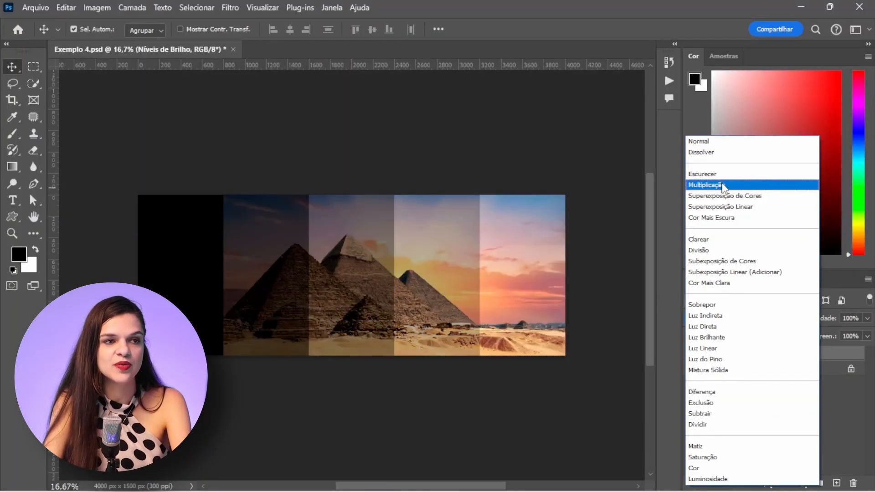
{"action": "left_click", "coordinate": [722, 187]}
Step: Examine closely how the multiplied black, gray and white bands affect the pyramid photo from one end to the other
{"action": "key", "text": "ctrl+plus"}
{"action": "key", "text": "ctrl+plus"}
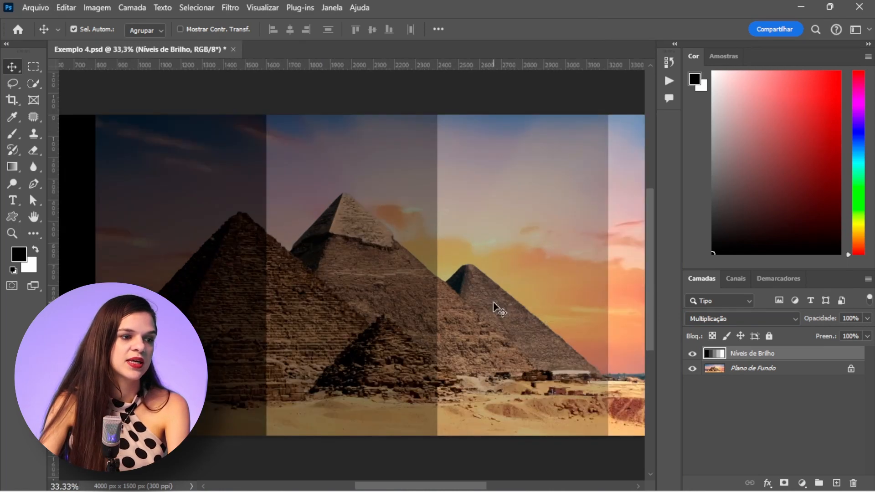
{"action": "left_click_drag", "start_coordinate": [440, 486], "coordinate": [366, 483]}
{"action": "key", "text": "ctrl+plus"}
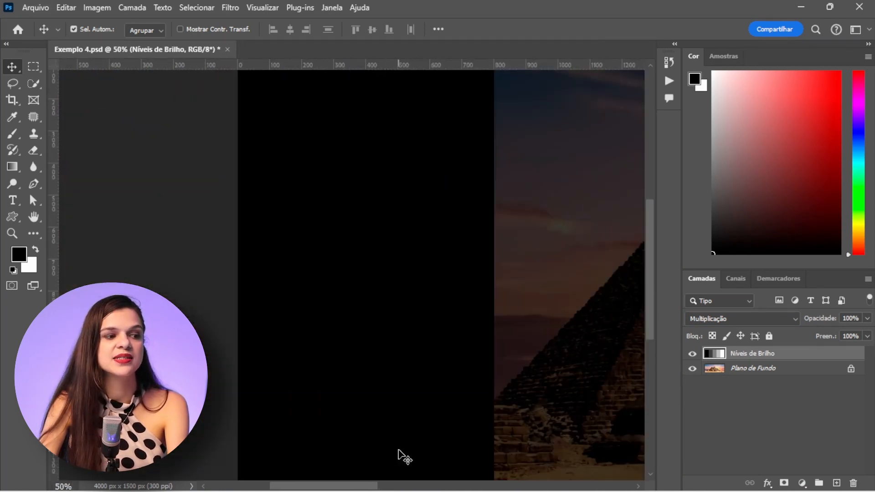
{"action": "key", "text": "ctrl+minus"}
{"action": "left_click_drag", "start_coordinate": [365, 486], "coordinate": [505, 486]}
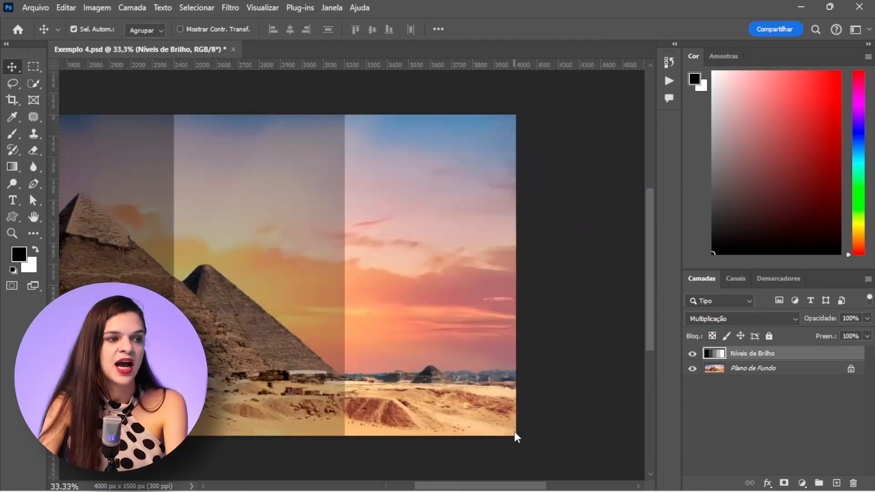
{"action": "key", "text": "ctrl+plus"}
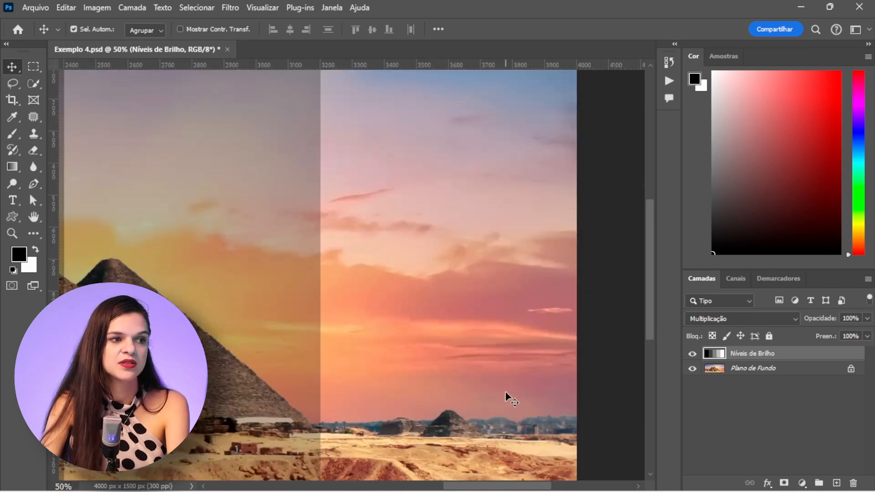
Step: Examine the white band's effect with the Níveis de Brilho layer hidden and shown, then review the whole banded photo
{"action": "key", "text": "ctrl+plus"}
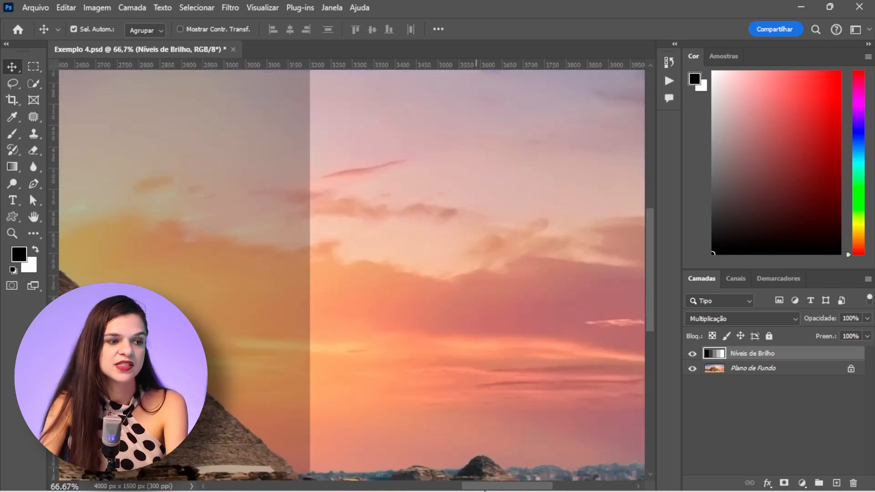
{"action": "left_click_drag", "start_coordinate": [485, 487], "coordinate": [503, 487]}
{"action": "left_click", "coordinate": [693, 355]}
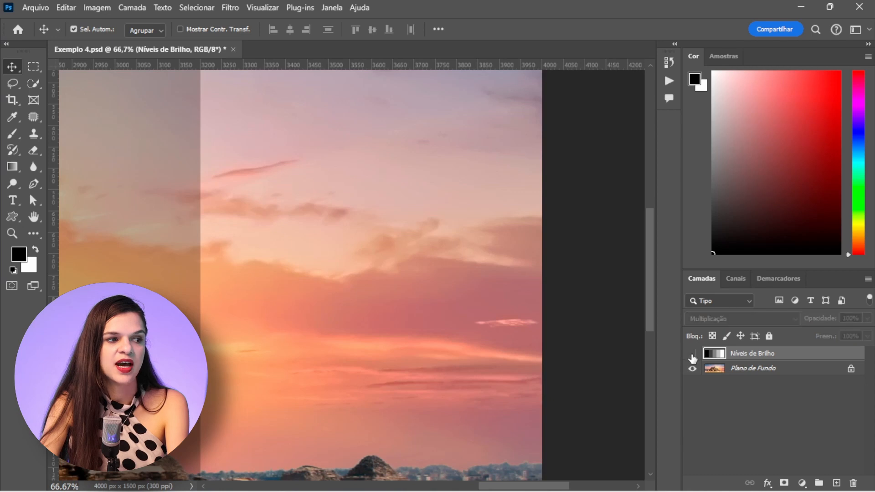
{"action": "left_click", "coordinate": [693, 355]}
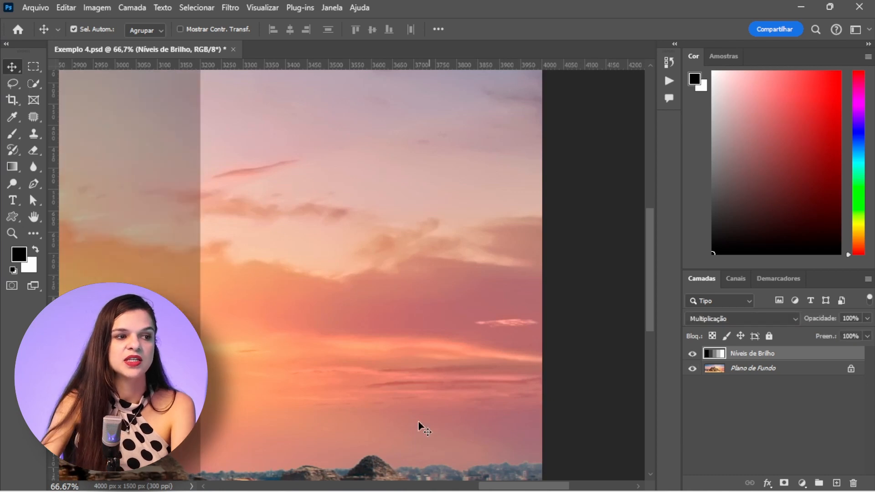
{"action": "key", "text": "ctrl+minus"}
{"action": "key", "text": "ctrl+minus"}
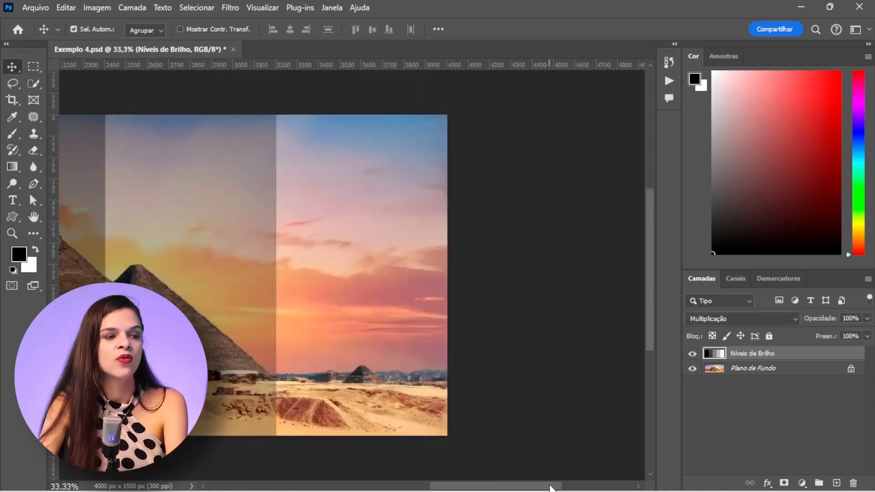
{"action": "left_click_drag", "start_coordinate": [553, 486], "coordinate": [471, 484]}
{"action": "key", "text": "ctrl+minus"}
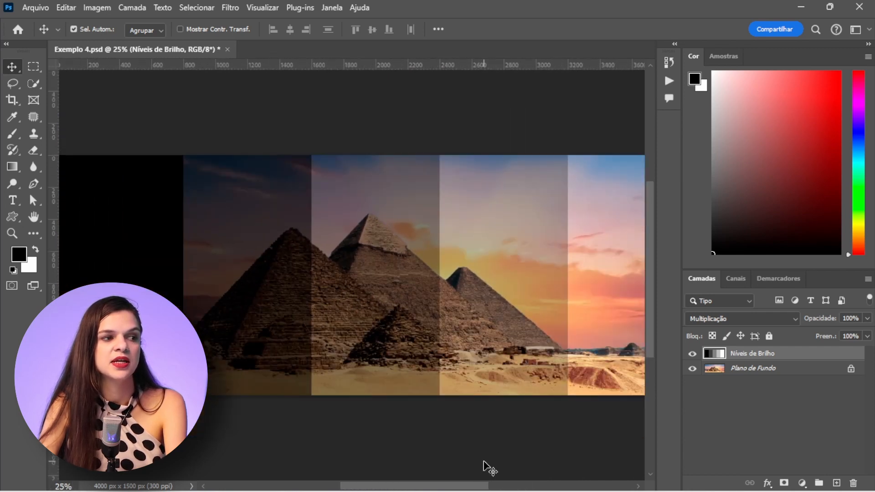
{"action": "key", "text": "ctrl+minus"}
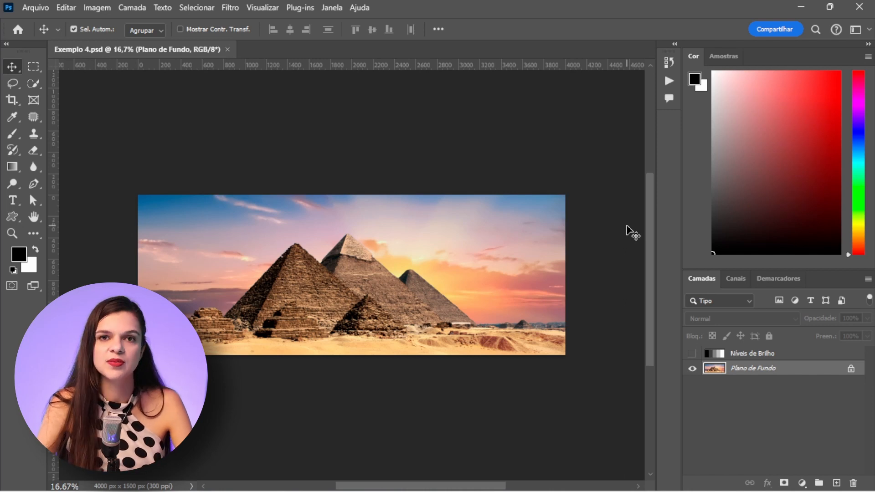
Step: Duplicate the Plano de Fundo layer and set the copy's blend mode to Multiplicação
{"action": "left_click", "coordinate": [752, 354]}
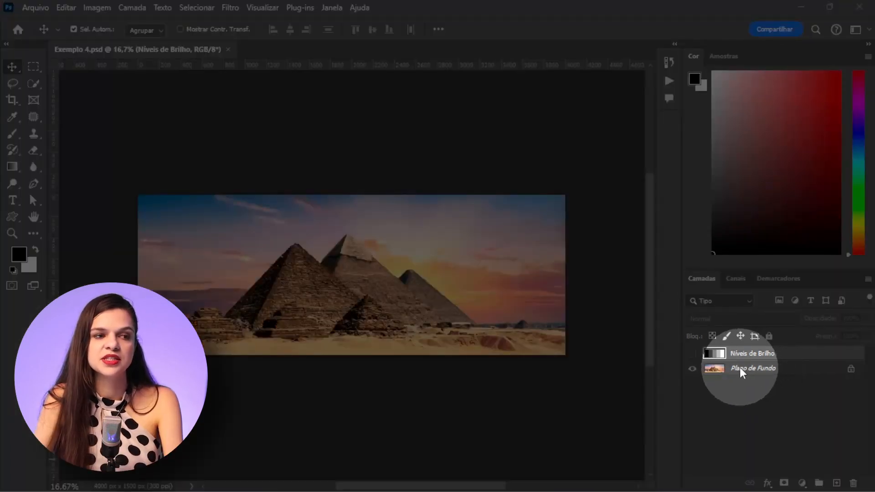
{"action": "left_click", "coordinate": [742, 369]}
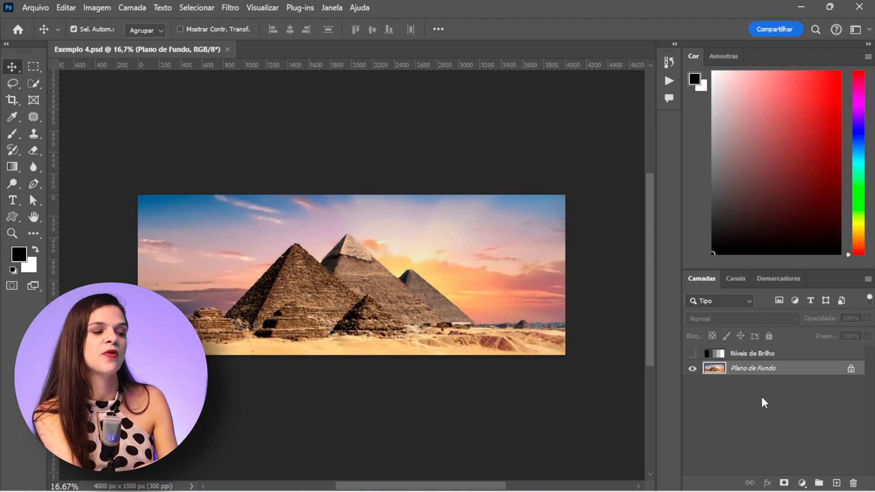
{"action": "key", "text": "ctrl+j"}
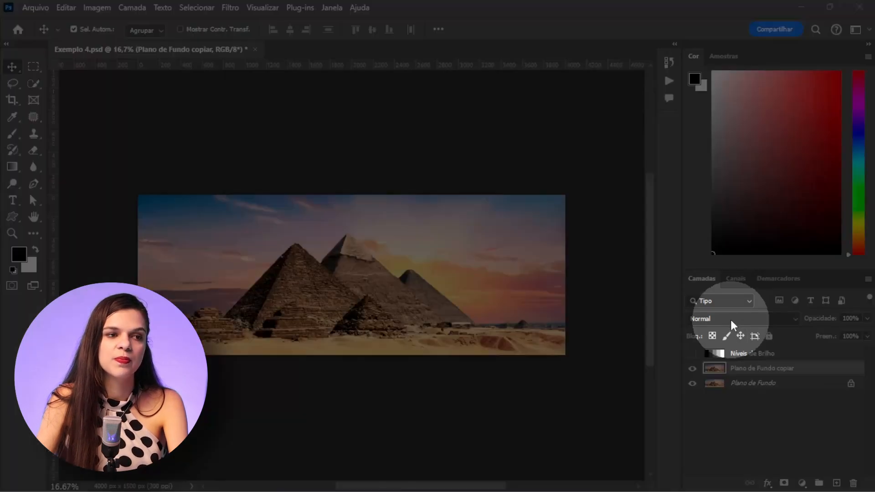
{"action": "left_click", "coordinate": [733, 326]}
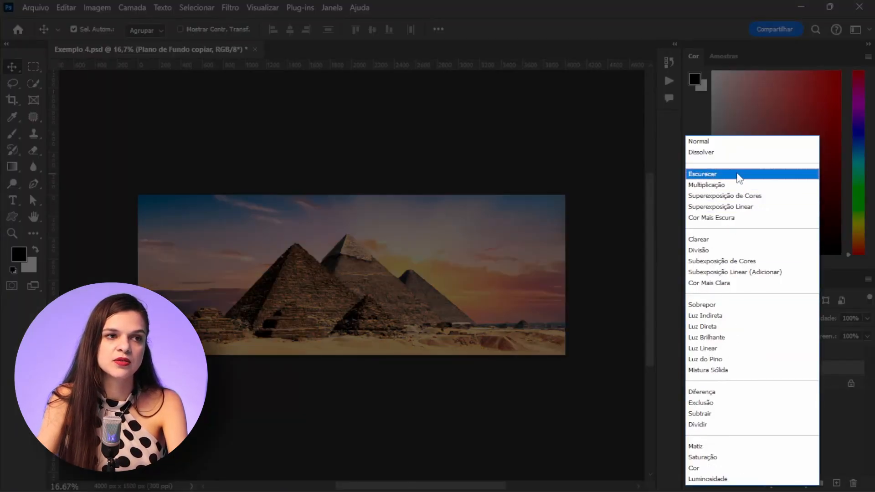
{"action": "left_click", "coordinate": [711, 185]}
Step: Compare the image with Plano de Fundo copiar hidden and shown, leaving the layer visible
{"action": "left_click", "coordinate": [692, 370]}
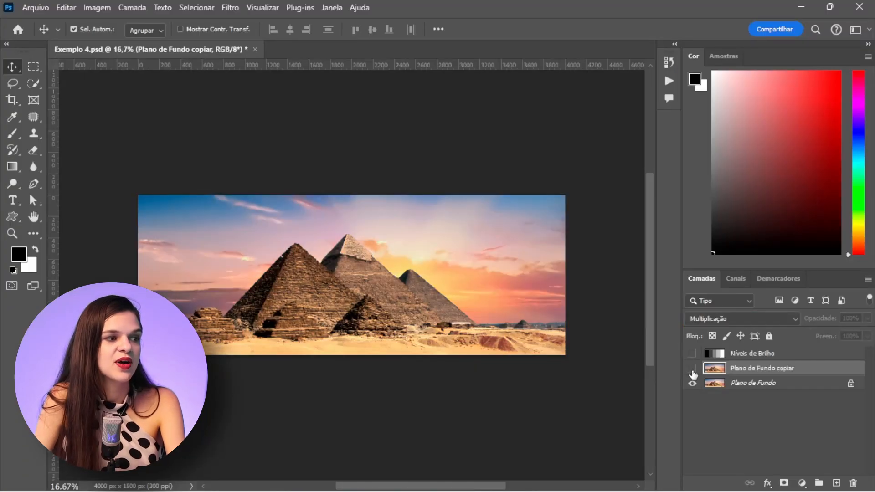
{"action": "left_click", "coordinate": [693, 369]}
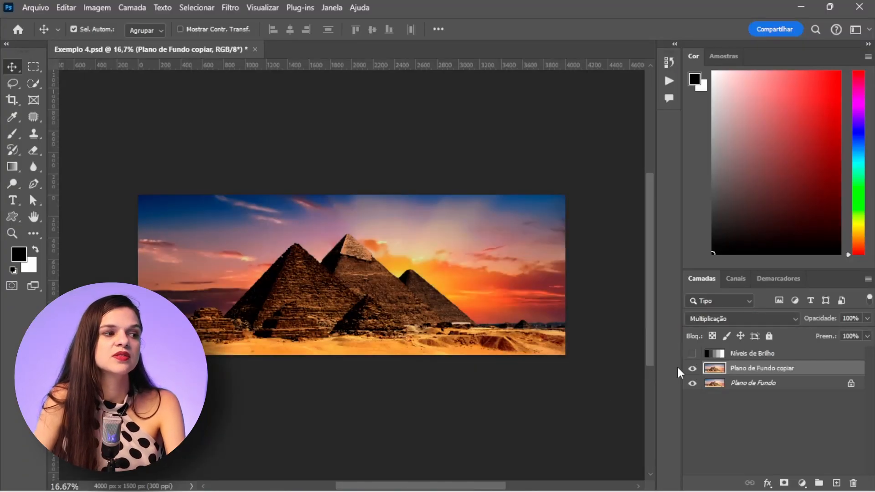
{"action": "key", "text": "ctrl+plus"}
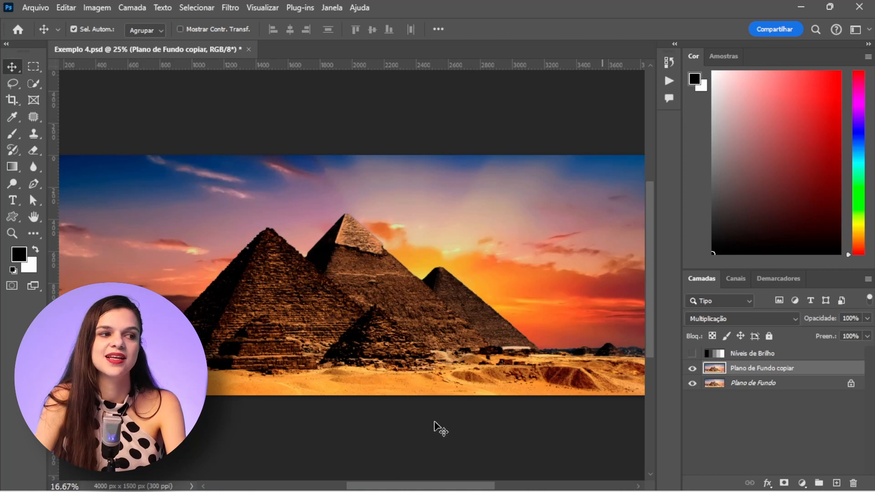
{"action": "key", "text": "ctrl+minus"}
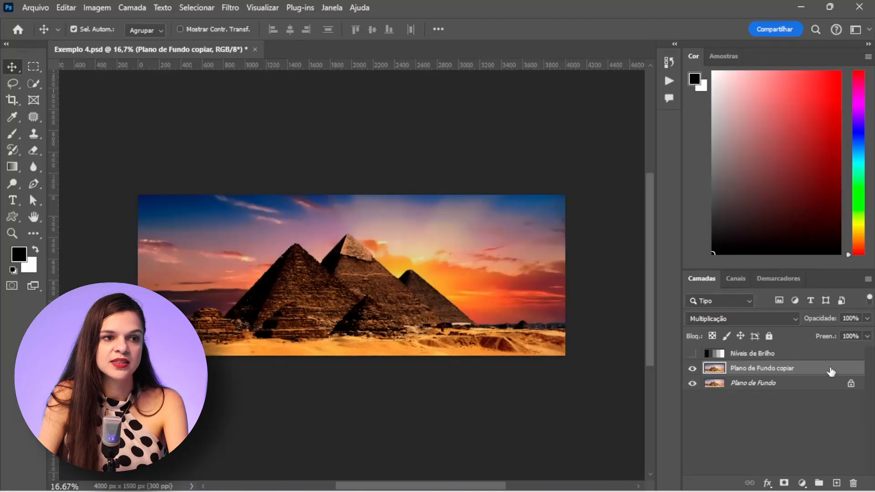
Step: In the copy's Mesclar Se options, split the Camada Subjacente black slider to 0 / 255 and compare the image with the copy hidden and shown
{"action": "double_click", "coordinate": [832, 372]}
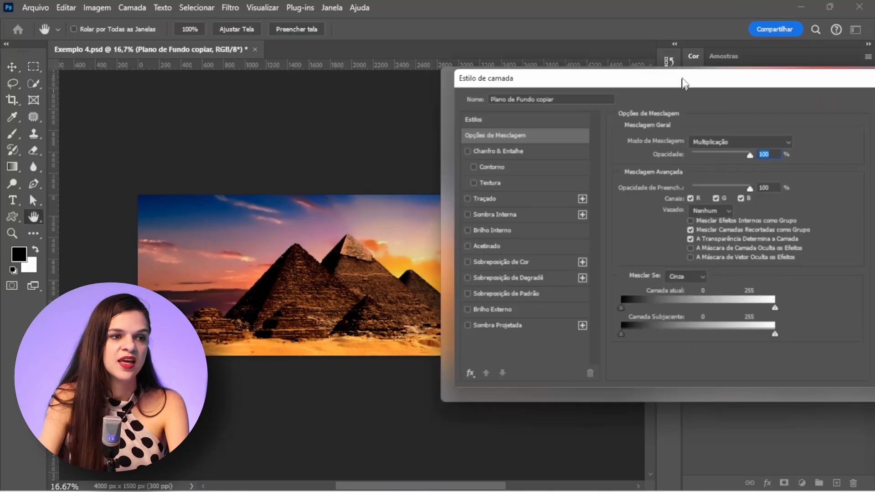
{"action": "left_click_drag", "start_coordinate": [681, 82], "coordinate": [704, 54]}
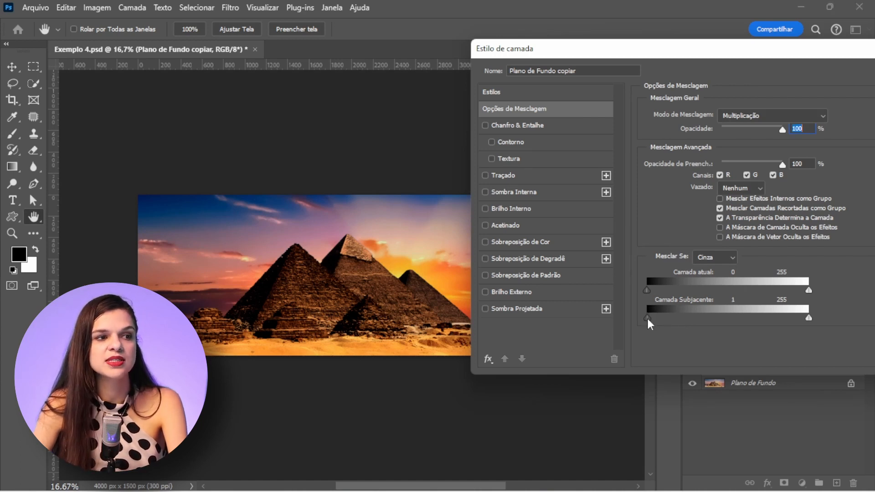
{"action": "left_click_drag", "start_coordinate": [648, 320], "coordinate": [713, 315]}
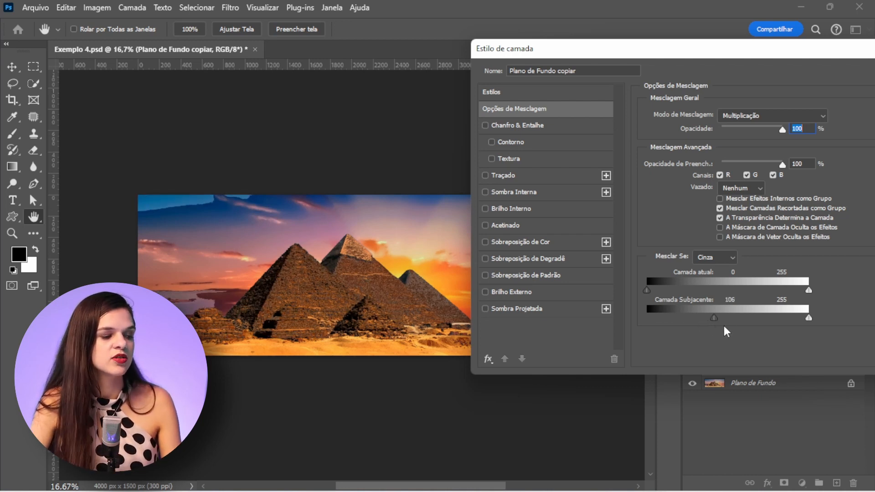
{"action": "key", "text": "alt"}
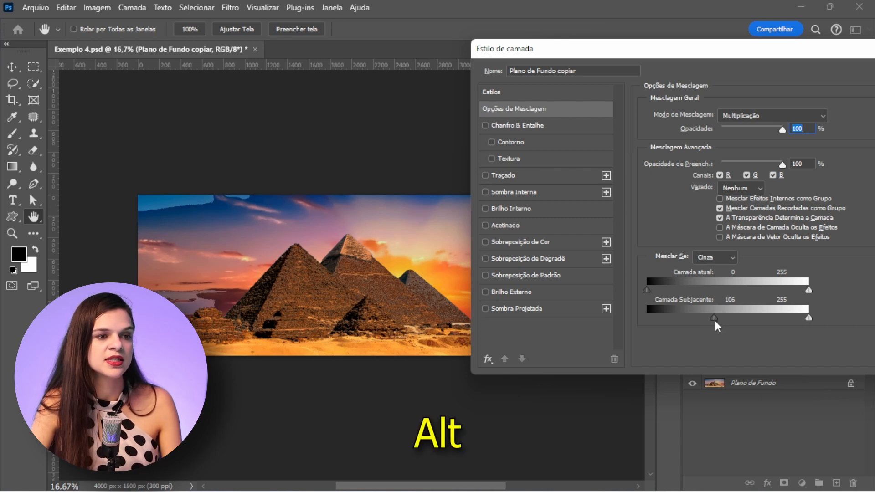
{"action": "left_click_drag", "start_coordinate": [714, 319], "coordinate": [715, 320]}
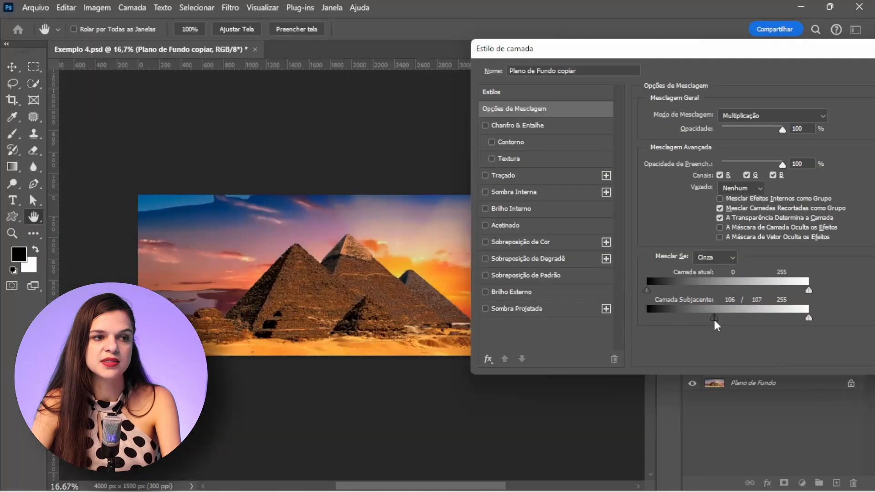
{"action": "left_click_drag", "start_coordinate": [716, 319], "coordinate": [817, 317]}
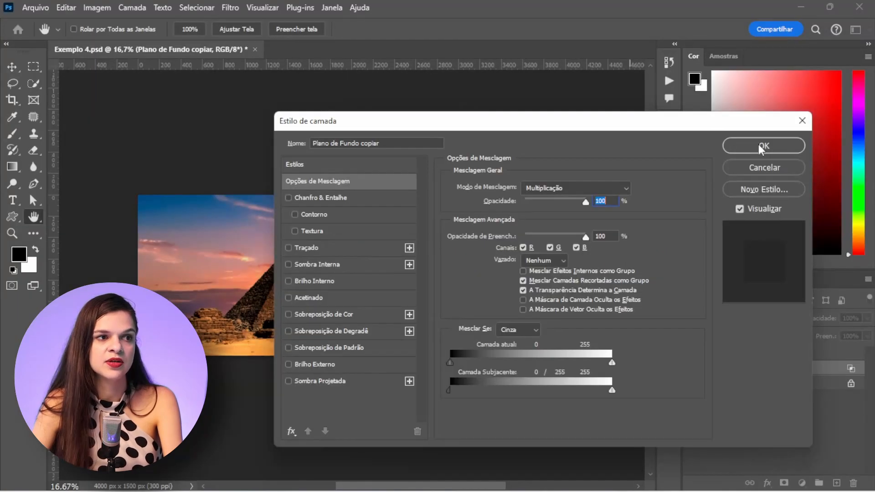
{"action": "left_click", "coordinate": [759, 145]}
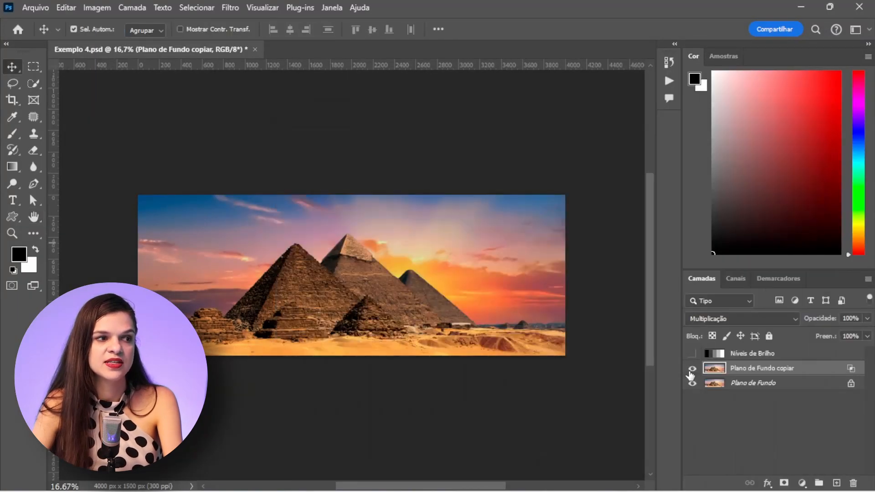
{"action": "left_click", "coordinate": [693, 368]}
{"action": "left_click", "coordinate": [693, 368]}
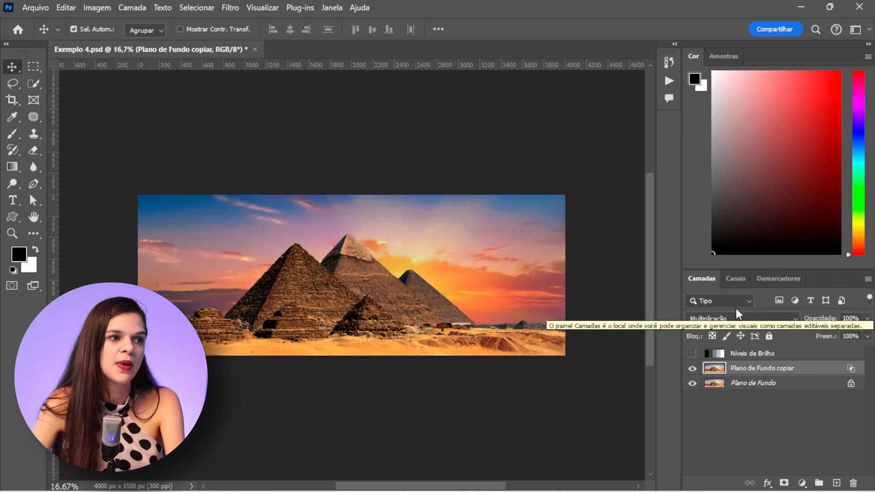
Step: Restore the copy's Camada Subjacente range to an unsplit 0 and 255, and examine the multiplied pyramids up close
{"action": "double_click", "coordinate": [825, 374]}
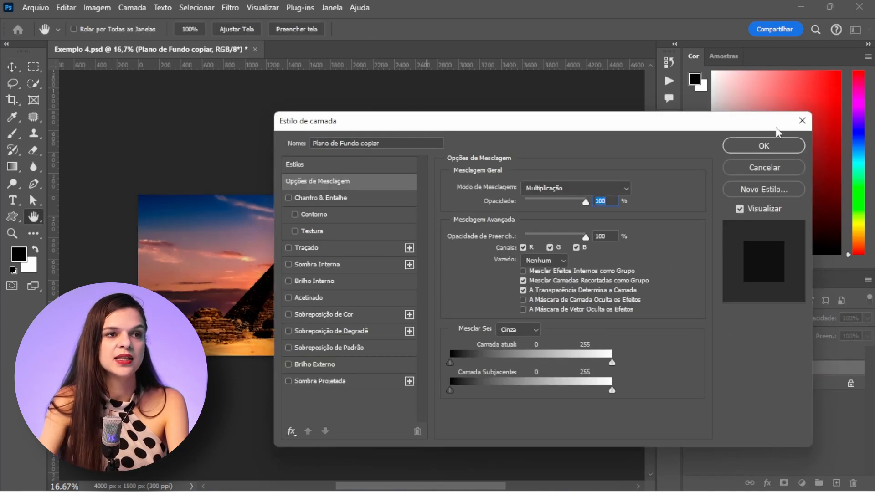
{"action": "left_click", "coordinate": [768, 144]}
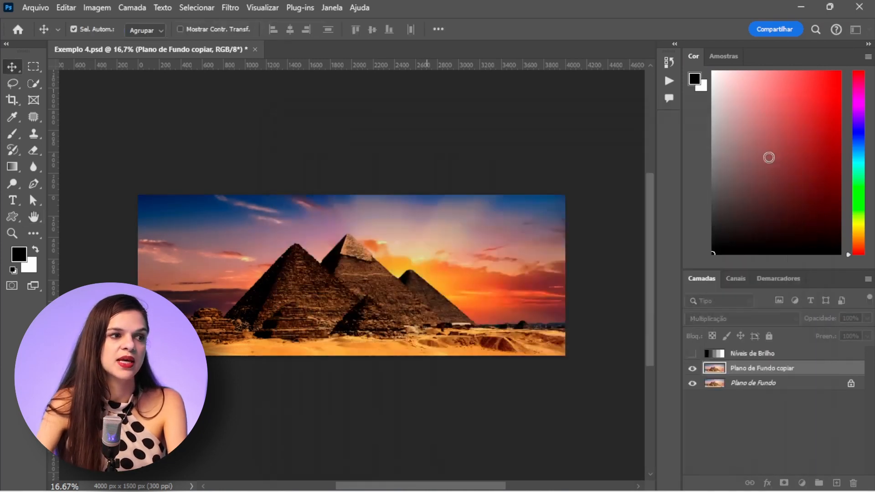
{"action": "key", "text": "ctrl+plus"}
{"action": "key", "text": "ctrl+plus"}
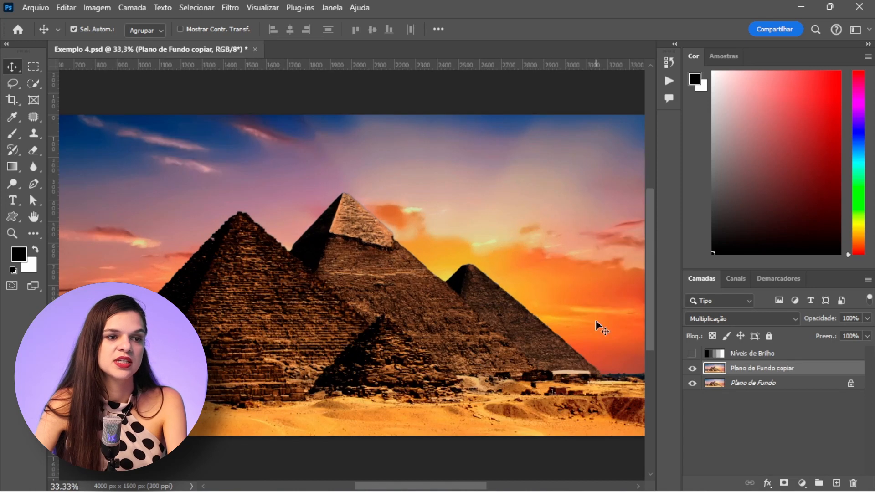
{"action": "key", "text": "ctrl+minus"}
{"action": "key", "text": "ctrl+minus"}
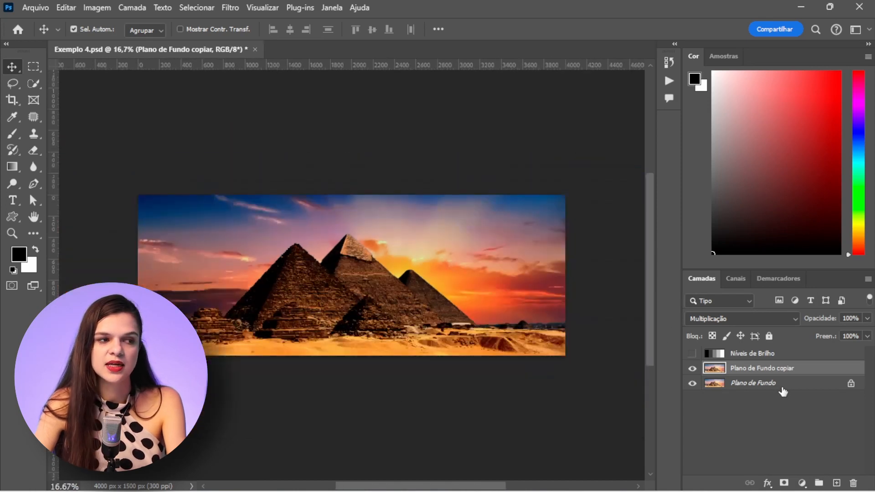
Step: Unlock the Plano de Fundo layer and enlarge it slightly with Free Transform so it is offset from the multiplied copy
{"action": "left_click", "coordinate": [785, 388]}
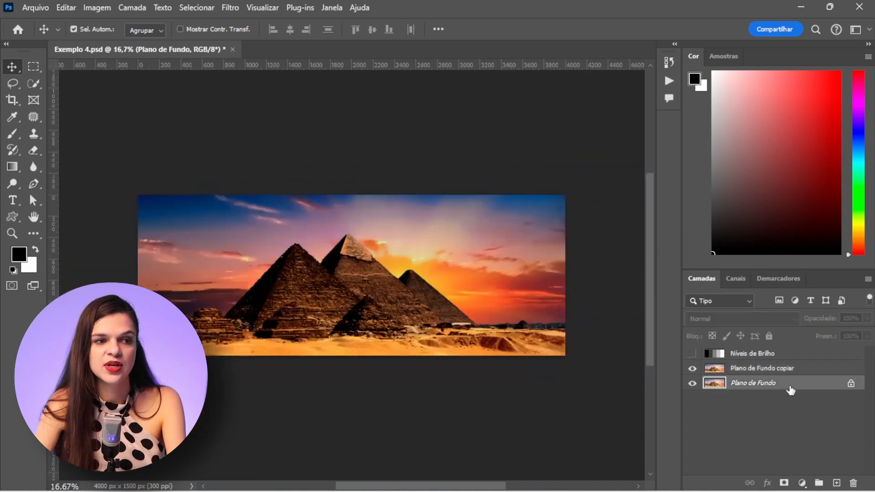
{"action": "left_click", "coordinate": [852, 384]}
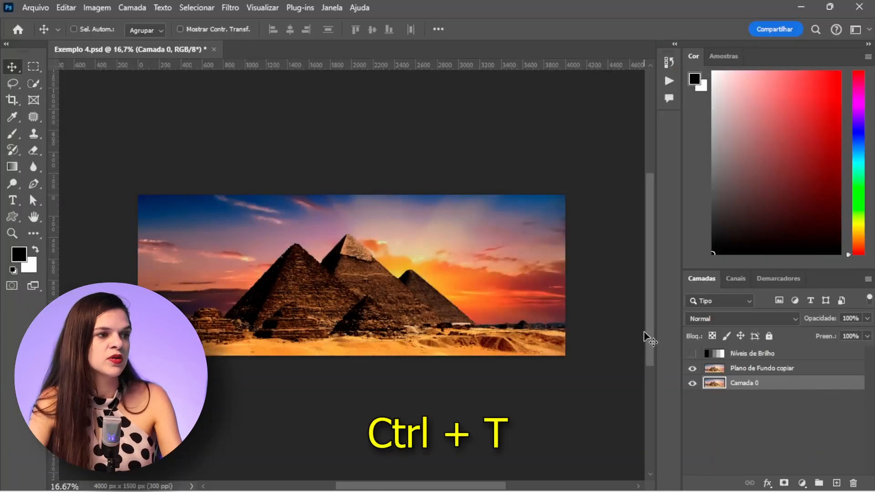
{"action": "key", "text": "ctrl+t"}
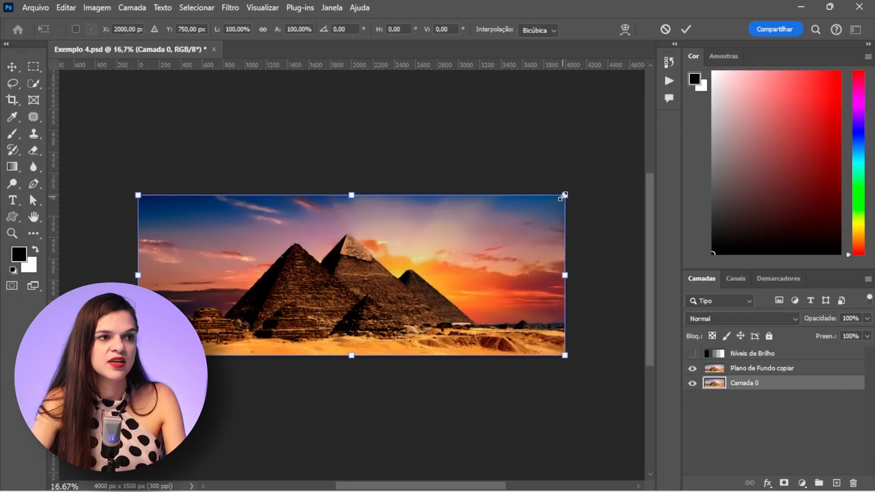
{"action": "left_click_drag", "start_coordinate": [566, 193], "coordinate": [595, 187]}
{"action": "key", "text": "Return"}
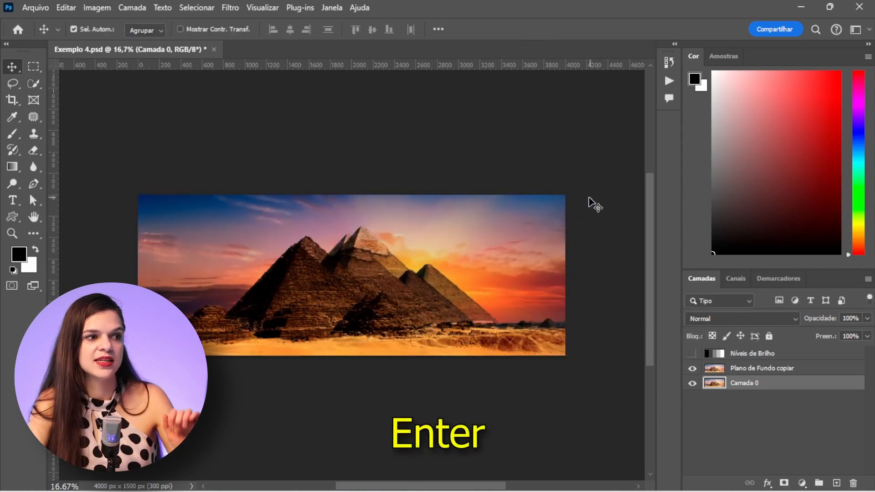
Step: Examine closely how the enlarged bottom layer's pyramids and sky blend with the multiplied copy above
{"action": "key", "text": "ctrl+plus"}
{"action": "key", "text": "ctrl+plus"}
{"action": "key", "text": "ctrl+plus"}
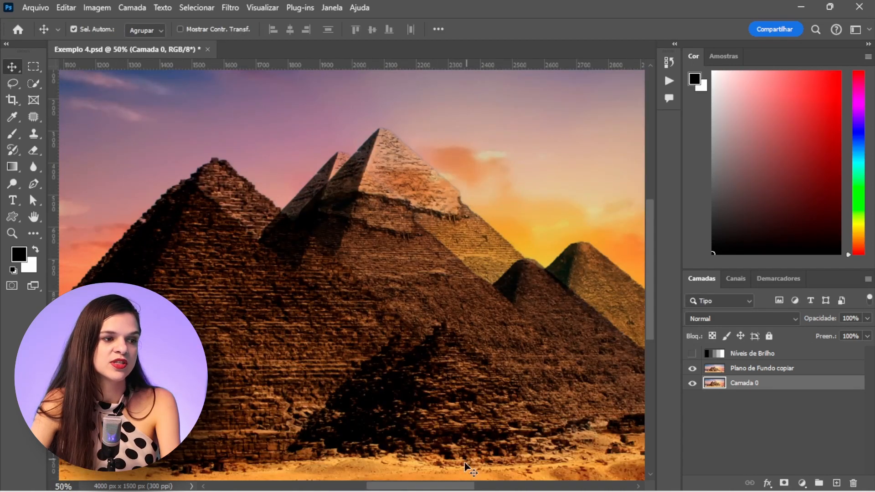
{"action": "left_click_drag", "start_coordinate": [445, 490], "coordinate": [480, 488]}
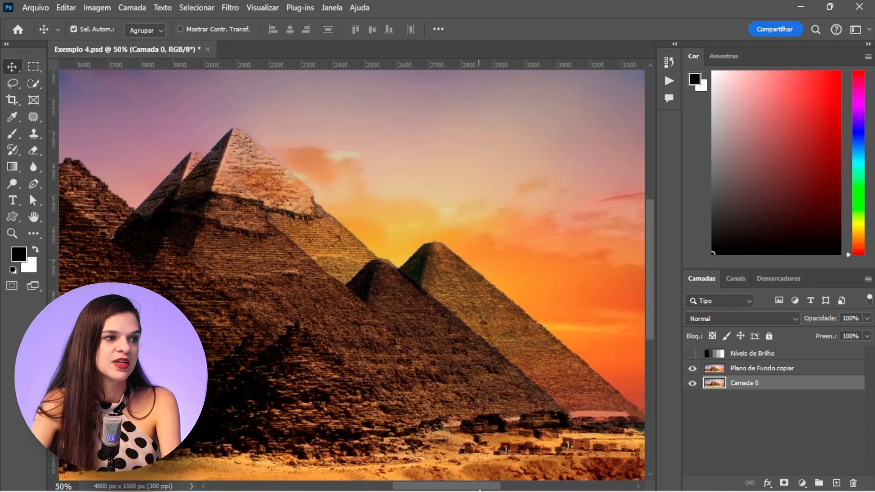
{"action": "key", "text": "ctrl+plus"}
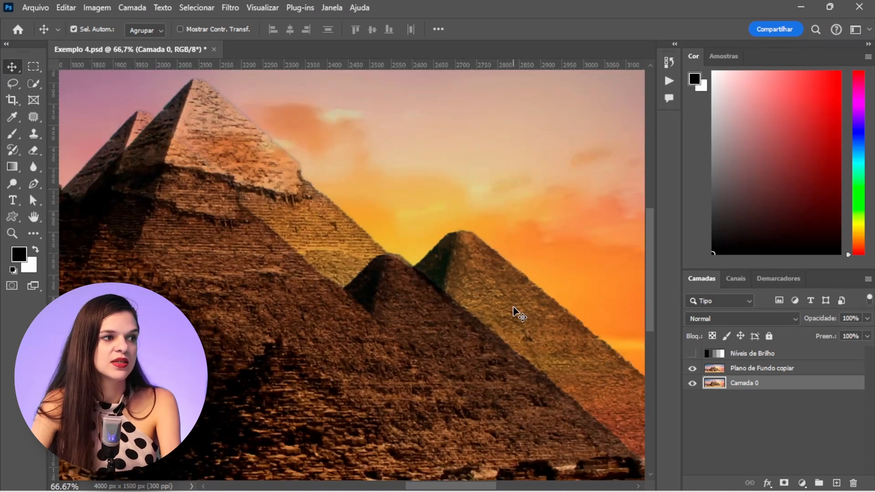
{"action": "key", "text": "ctrl+minus"}
{"action": "key", "text": "ctrl+minus"}
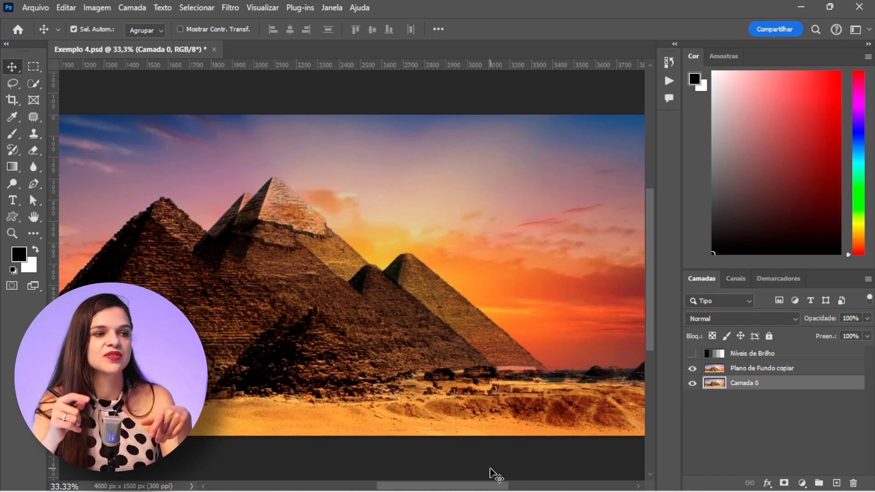
{"action": "key", "text": "ctrl+minus"}
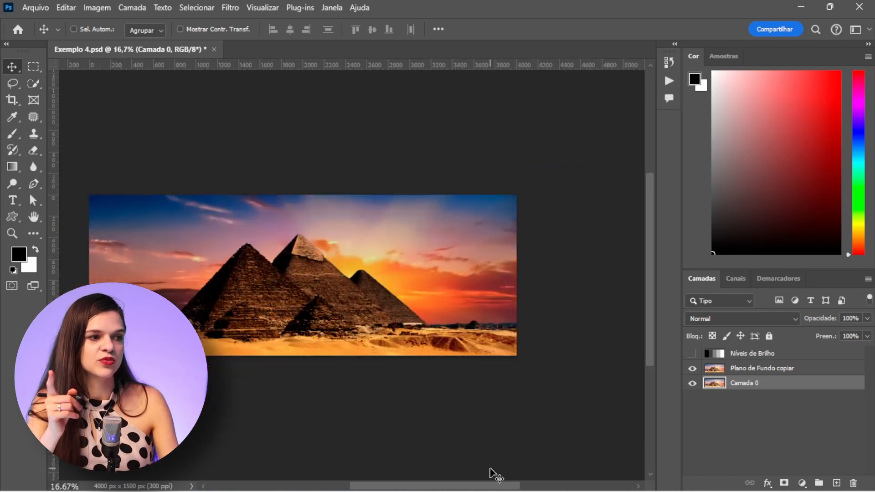
Step: Undo the changes back to the single locked Plano de Fundo layer, removing its multiplied duplicate
{"action": "key", "text": "ctrl+z"}
{"action": "key", "text": "ctrl+z"}
{"action": "key", "text": "ctrl+z"}
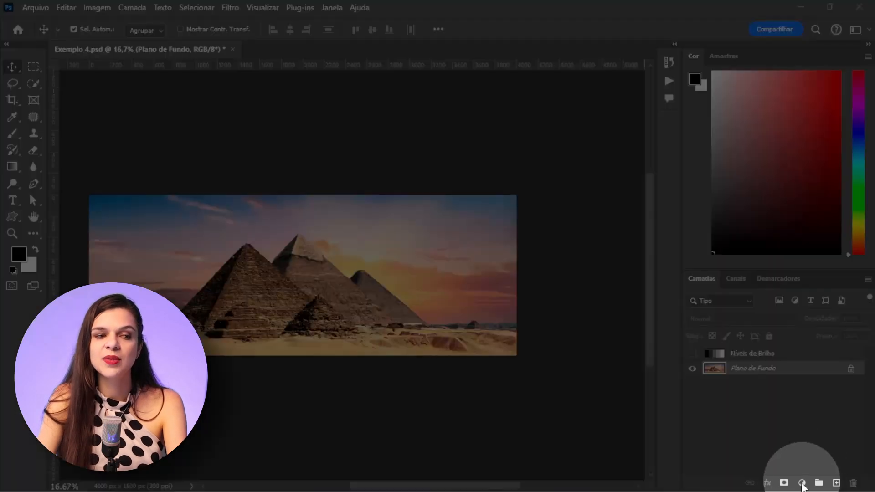
Step: Add a Curvas adjustment layer above Plano de Fundo, try a slight darkening bend, and restore the straight curve
{"action": "left_click", "coordinate": [802, 483]}
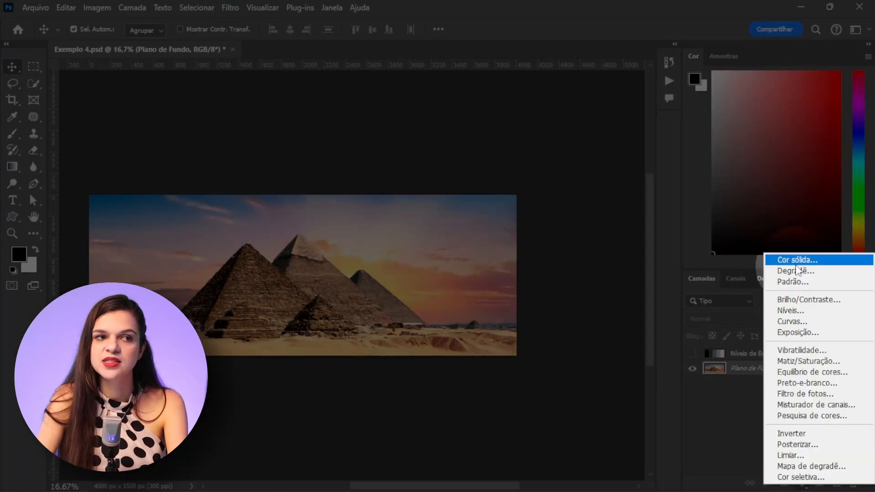
{"action": "left_click", "coordinate": [793, 325]}
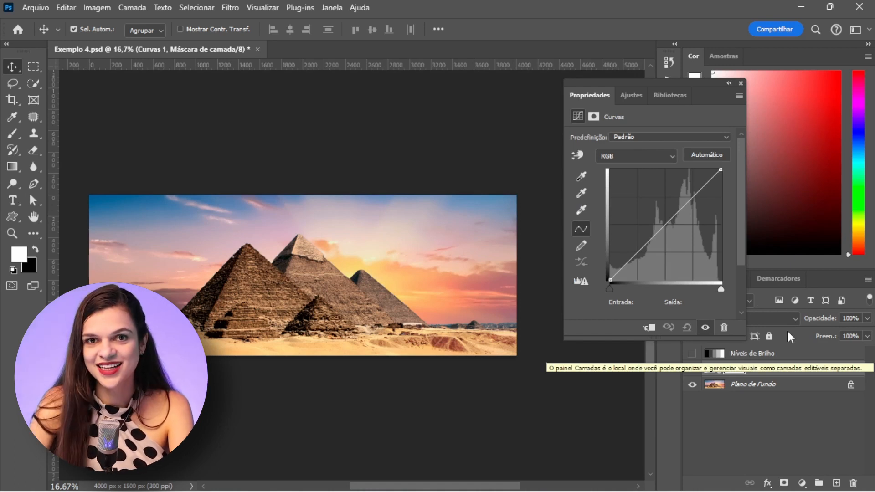
{"action": "left_click_drag", "start_coordinate": [678, 227], "coordinate": [664, 238]}
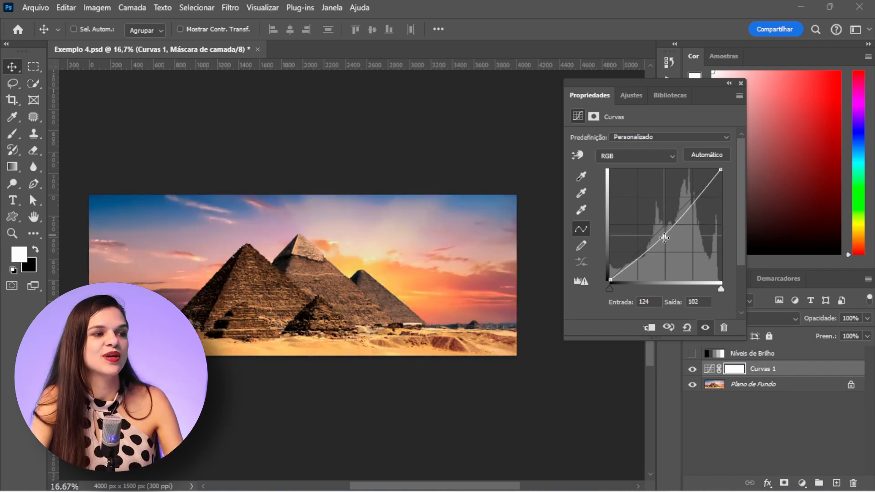
{"action": "key", "text": "Delete"}
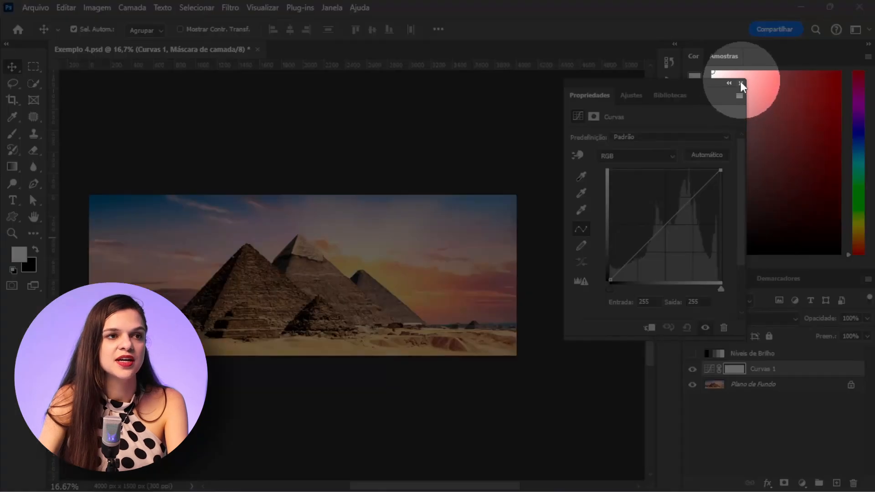
Step: Close the curve settings and set the Curvas 1 adjustment layer's blend mode to Multiplicação
{"action": "left_click", "coordinate": [741, 84]}
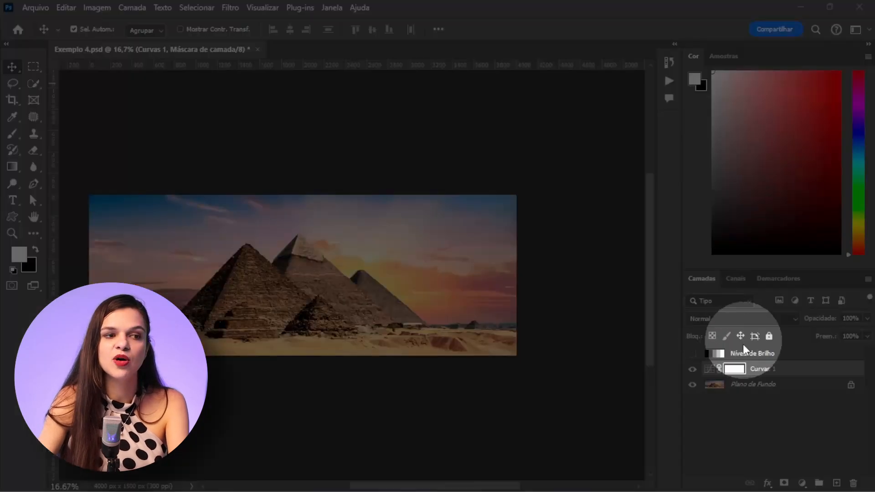
{"action": "left_click", "coordinate": [738, 319]}
{"action": "left_click", "coordinate": [715, 185]}
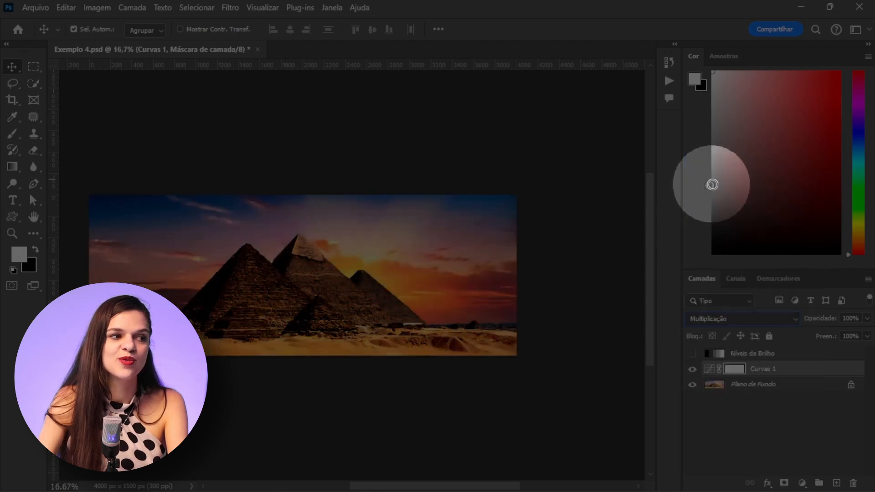
Step: Unlock the Plano de Fundo layer and enlarge it to about 115.68% with Free Transform beneath the multiplied Curvas 1 layer
{"action": "left_click", "coordinate": [787, 389]}
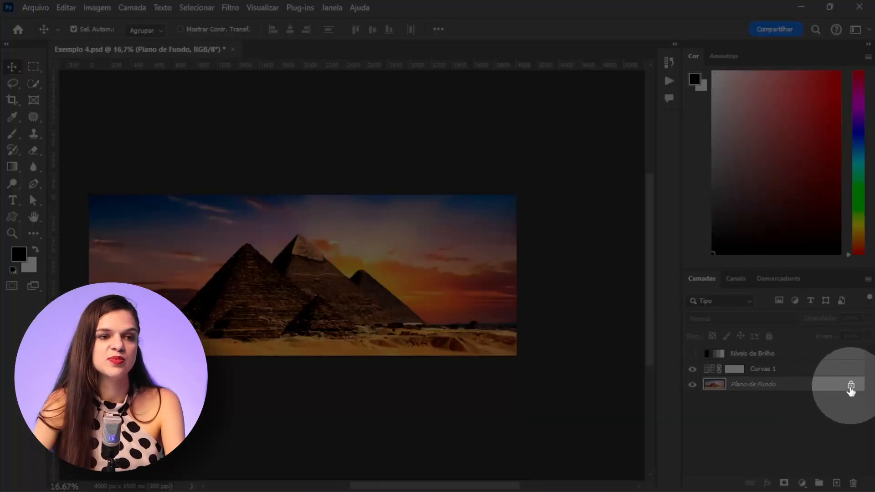
{"action": "left_click", "coordinate": [851, 385]}
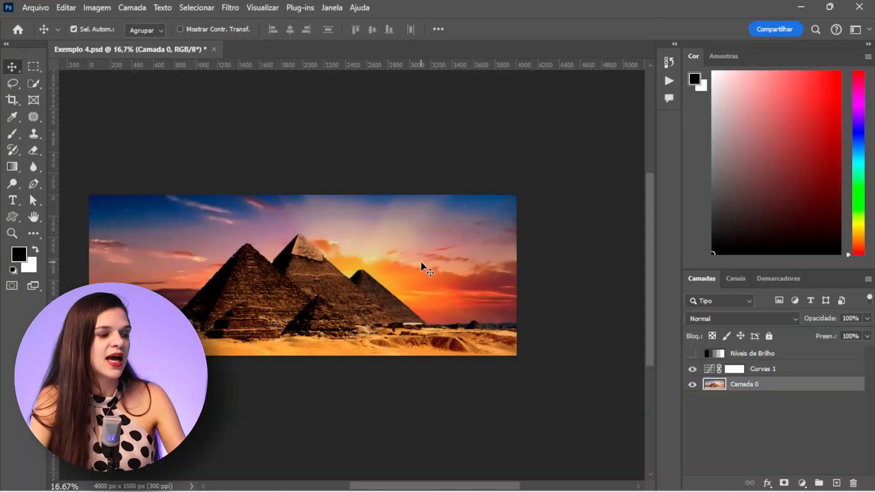
{"action": "key", "text": "ctrl+t"}
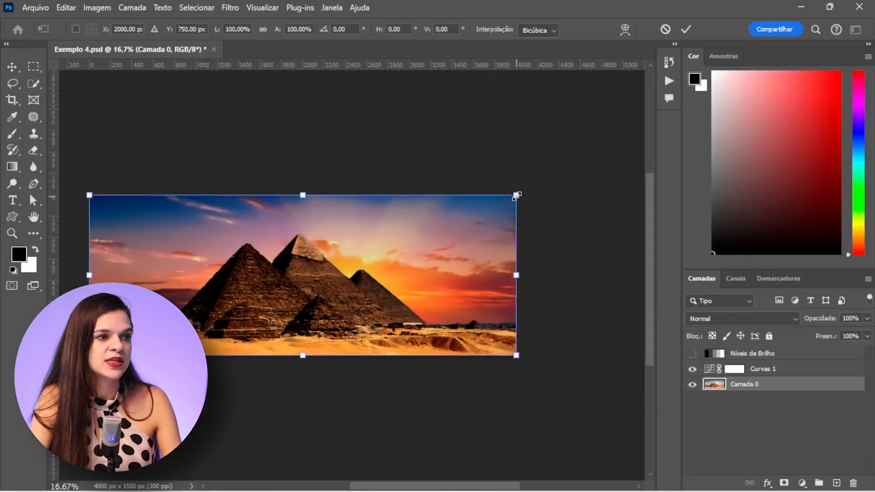
{"action": "left_click_drag", "start_coordinate": [517, 195], "coordinate": [570, 169]}
{"action": "left_click_drag", "start_coordinate": [427, 276], "coordinate": [394, 287]}
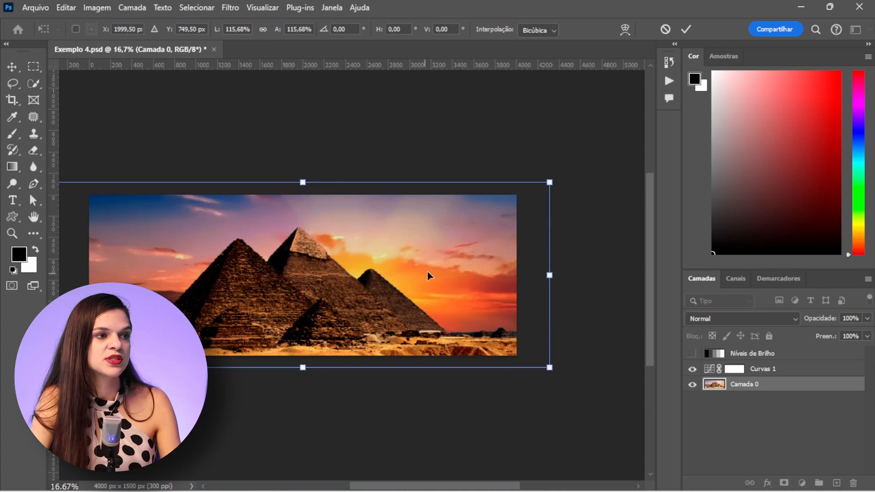
{"action": "left_click", "coordinate": [686, 30]}
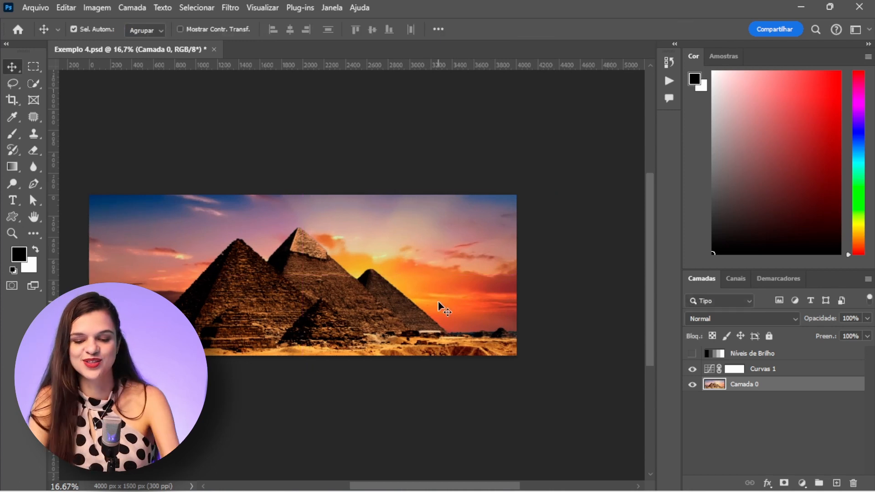
{"action": "key", "text": "ctrl+plus"}
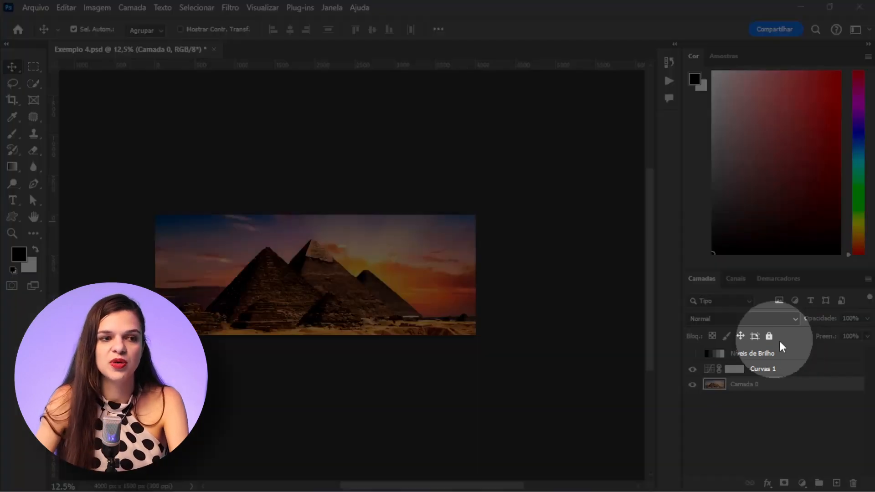
Step: In the Curvas 1 layer's Mesclar Se options, split the Camada Subjacente black slider to 0 / 255
{"action": "left_click", "coordinate": [834, 370]}
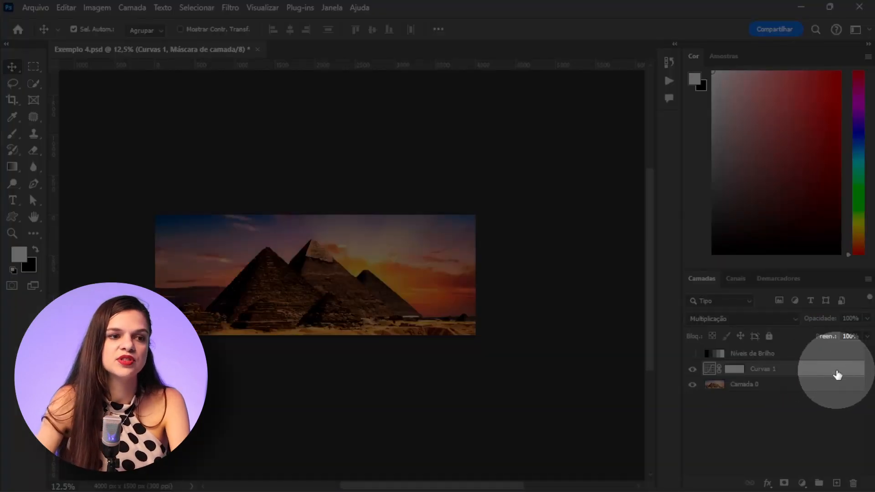
{"action": "double_click", "coordinate": [838, 374]}
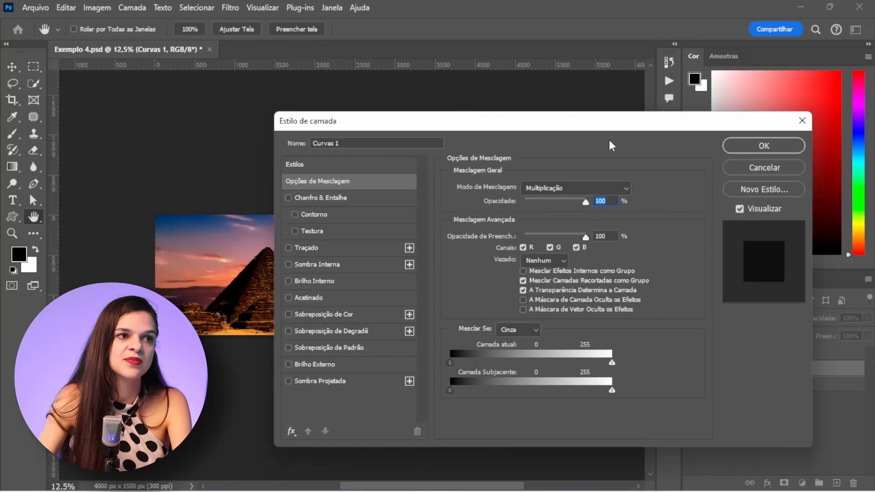
{"action": "left_click_drag", "start_coordinate": [602, 123], "coordinate": [679, 89]}
{"action": "left_click_drag", "start_coordinate": [583, 328], "coordinate": [779, 317]}
{"action": "left_click_drag", "start_coordinate": [814, 56], "coordinate": [649, 88]}
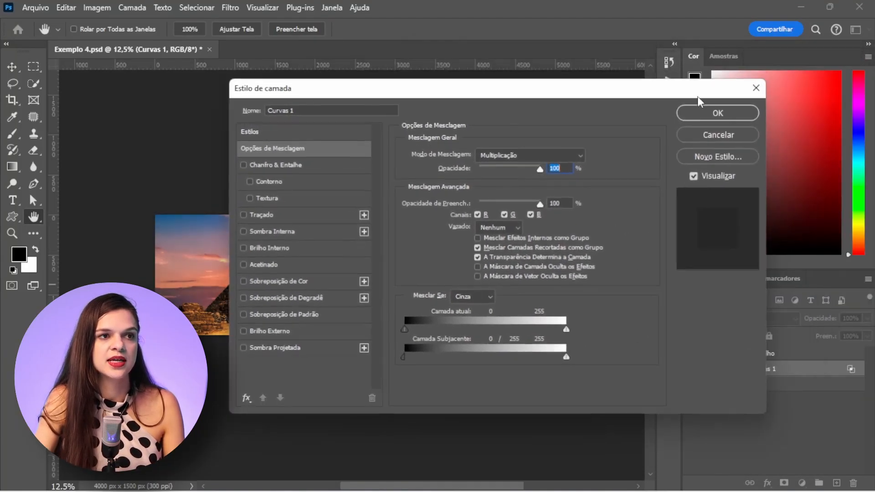
{"action": "left_click", "coordinate": [737, 111]}
Step: Lower the Curvas 1 layer's opacity to 82% and compare the image with the layer hidden and shown
{"action": "key", "text": "ctrl+plus"}
{"action": "left_click_drag", "start_coordinate": [822, 315], "coordinate": [805, 323]}
{"action": "left_click_drag", "start_coordinate": [515, 489], "coordinate": [494, 489]}
{"action": "left_click", "coordinate": [693, 368]}
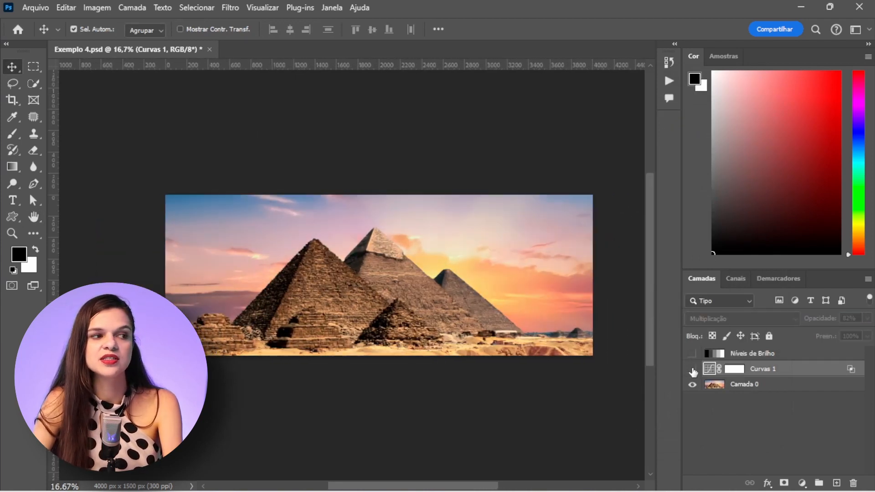
{"action": "left_click", "coordinate": [694, 369]}
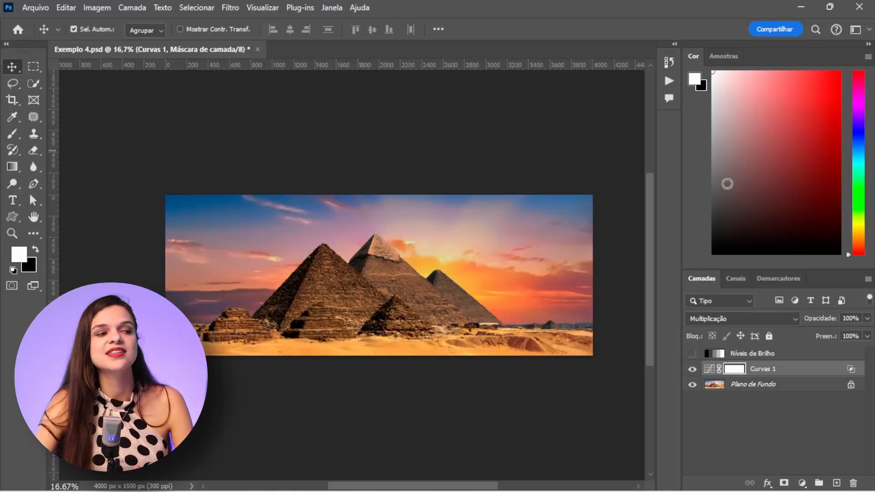
Step: Switch to File Explorer and open Exemplo 4 Pássaros from the Exemplos folder as a separate Photoshop document
{"action": "left_click", "coordinate": [719, 387]}
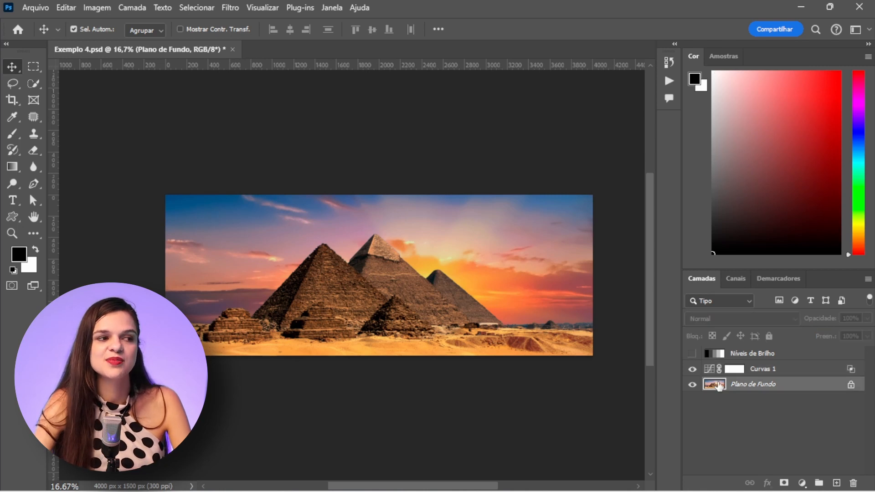
{"action": "key", "text": "alt+Tab"}
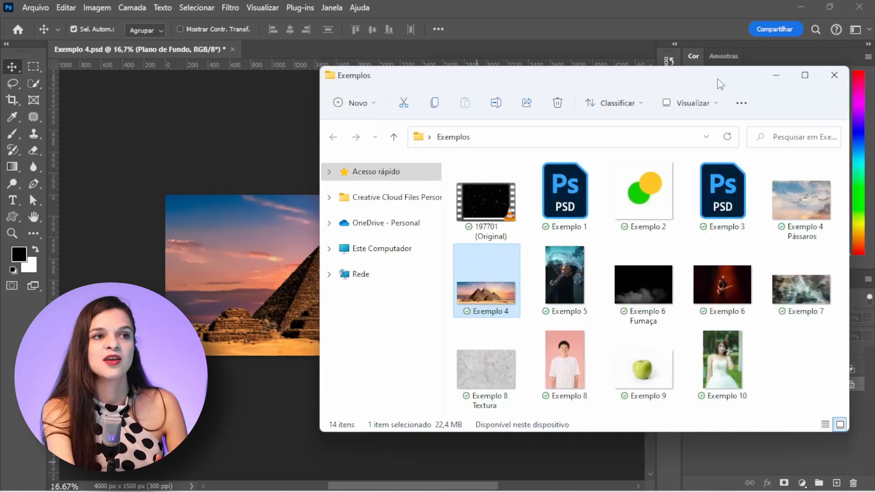
{"action": "left_click_drag", "start_coordinate": [720, 84], "coordinate": [764, 89]}
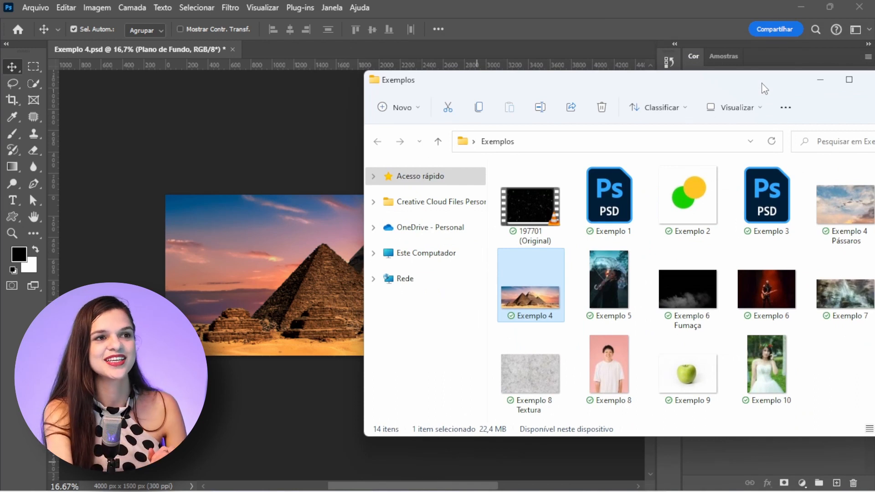
{"action": "left_click", "coordinate": [865, 198]}
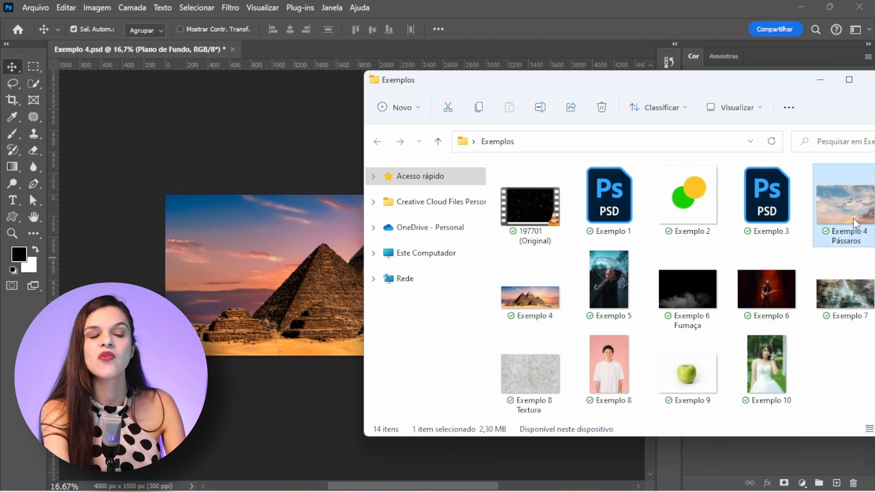
{"action": "left_click_drag", "start_coordinate": [853, 222], "coordinate": [560, 50]}
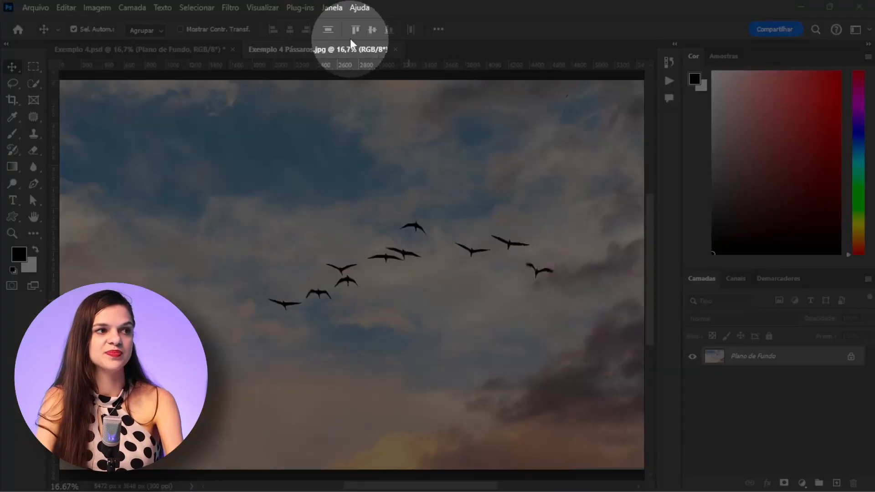
Step: Lasso loosely around the flock of birds, copy it, and paste it into Exemplo 4.psd above Plano de Fundo
{"action": "key", "text": "l"}
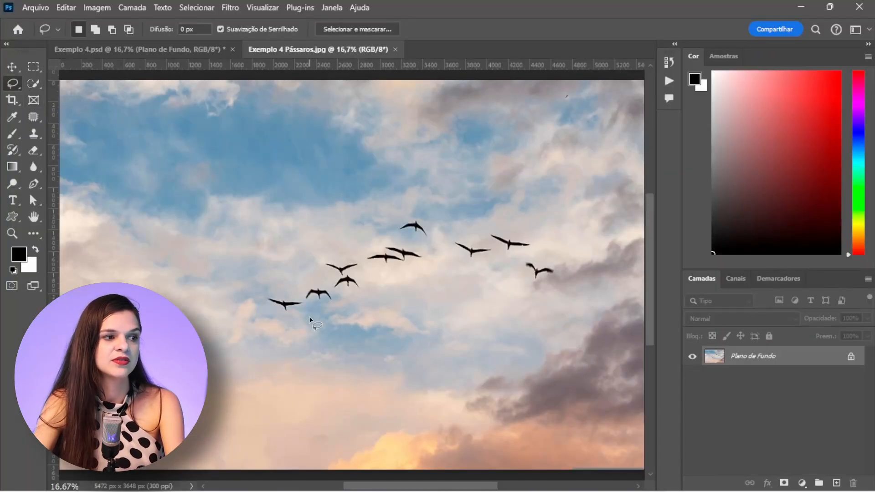
{"action": "mouse_move", "coordinate": [309, 319]}
{"action": "left_mouse_down"}
{"action": "mouse_move", "coordinate": [346, 248]}
{"action": "mouse_move", "coordinate": [428, 195]}
{"action": "mouse_move", "coordinate": [529, 219]}
{"action": "mouse_move", "coordinate": [577, 277]}
{"action": "mouse_move", "coordinate": [315, 315]}
{"action": "left_mouse_up"}
{"action": "key", "text": "ctrl+c"}
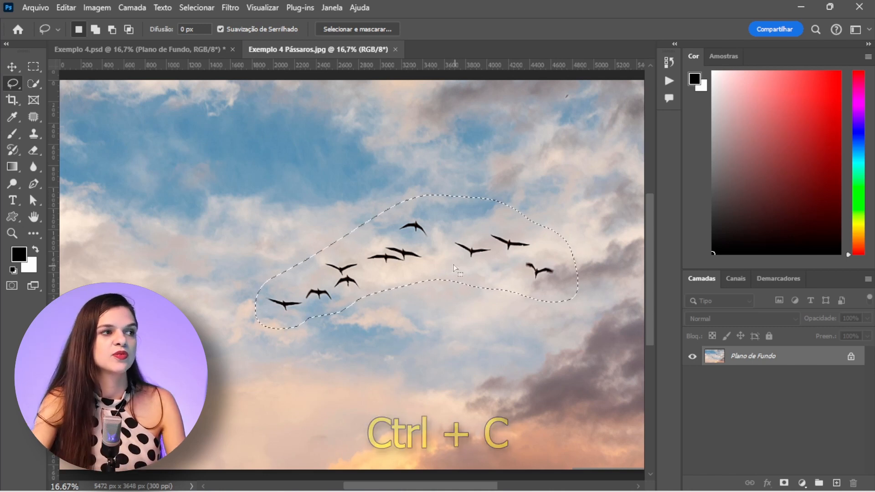
{"action": "left_click", "coordinate": [165, 51]}
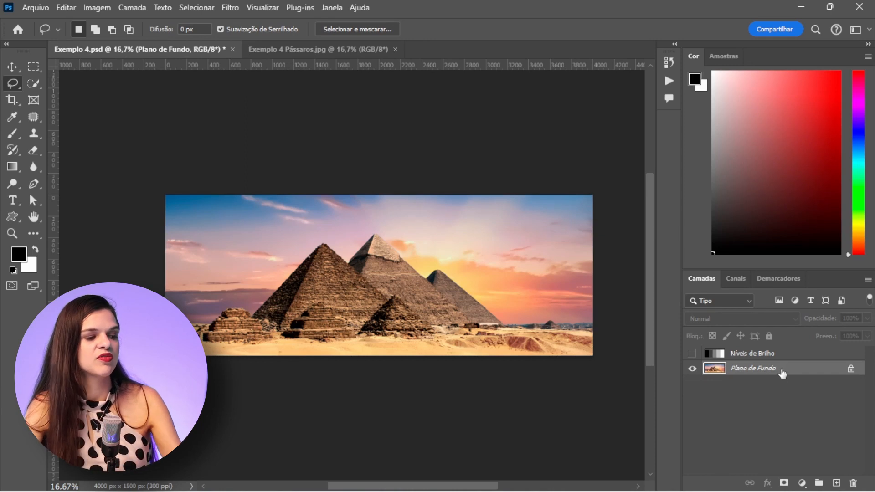
{"action": "key", "text": "ctrl+v"}
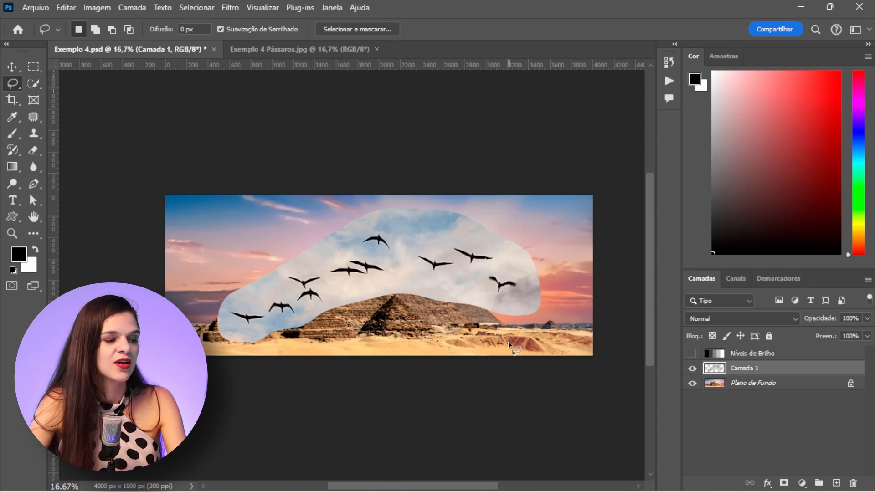
Step: Scale the pasted birds to about 28.96% with Free Transform and place them in the sky above the small far pyramid
{"action": "key", "text": "ctrl+t"}
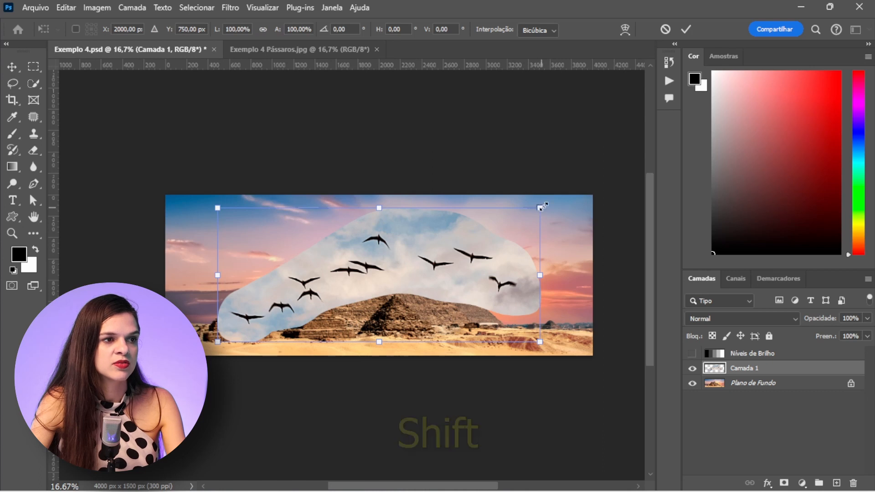
{"action": "left_click_drag", "start_coordinate": [539, 209], "coordinate": [476, 245]}
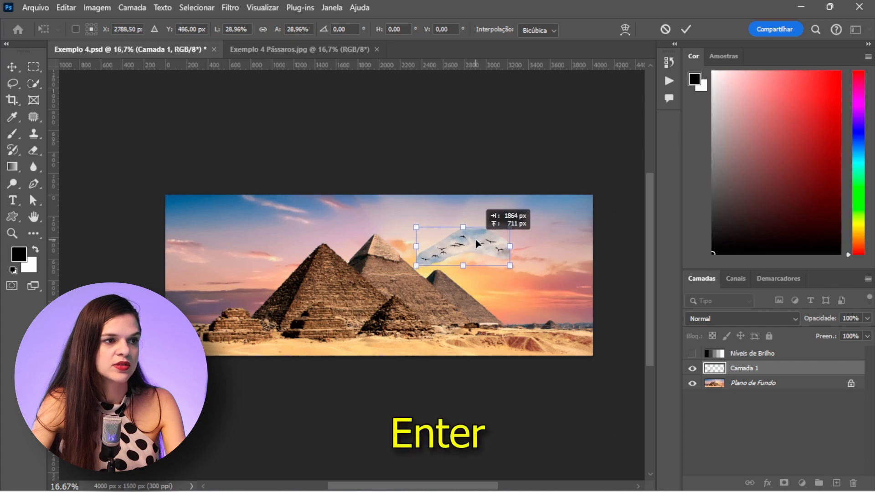
{"action": "key", "text": "Return"}
{"action": "key", "text": "l"}
Step: Set the birds layer Camada 1 to the Multiplicação blend mode
{"action": "key", "text": "ctrl+plus"}
{"action": "key", "text": "ctrl+plus"}
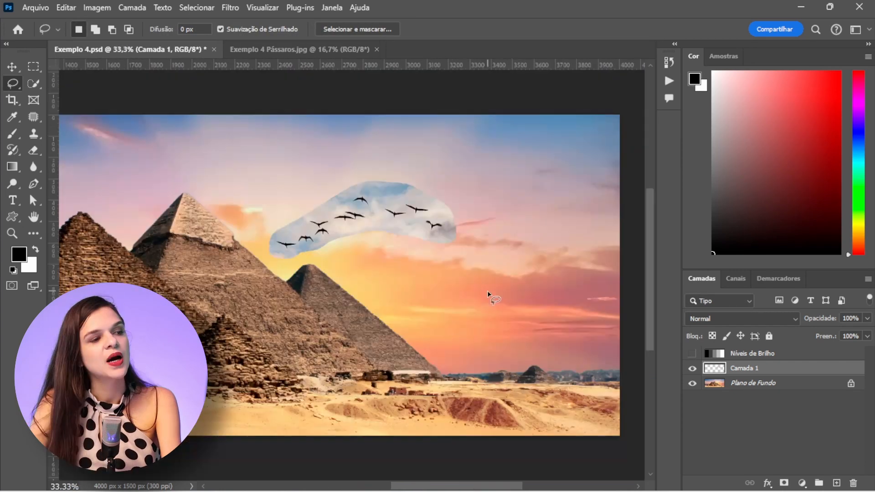
{"action": "key", "text": "ctrl+plus"}
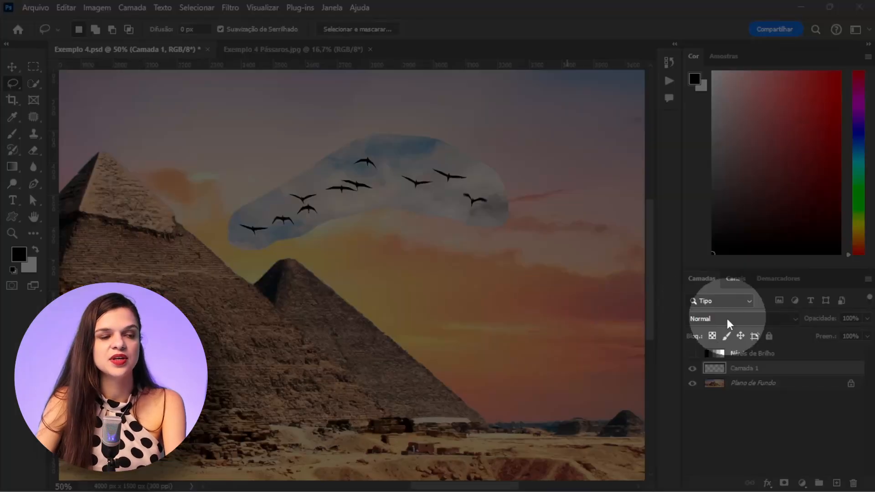
{"action": "left_click", "coordinate": [717, 322]}
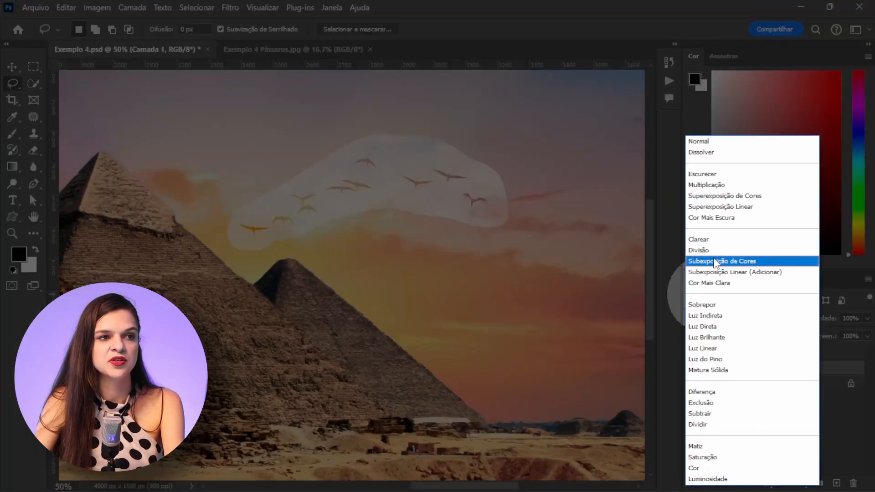
{"action": "left_click", "coordinate": [713, 186]}
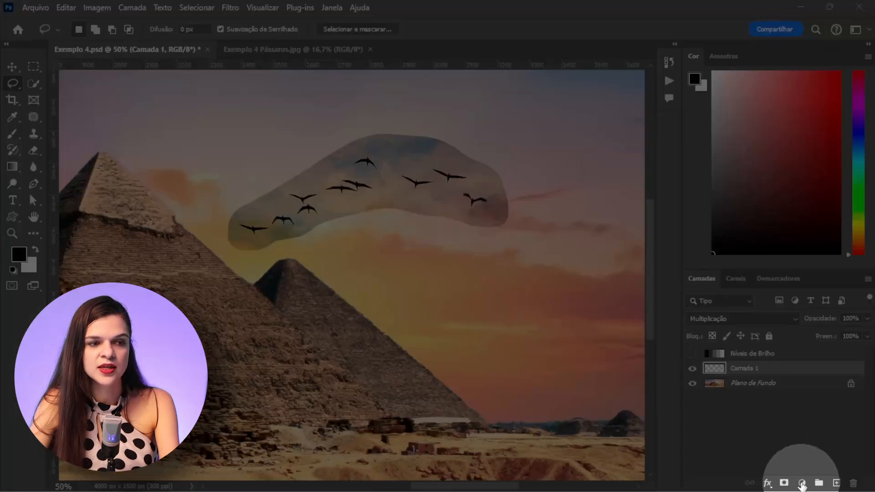
Step: Add a Curvas adjustment clipped to Camada 1 and pull its white point to input 114 to clear the sky around the birds
{"action": "left_click", "coordinate": [803, 483]}
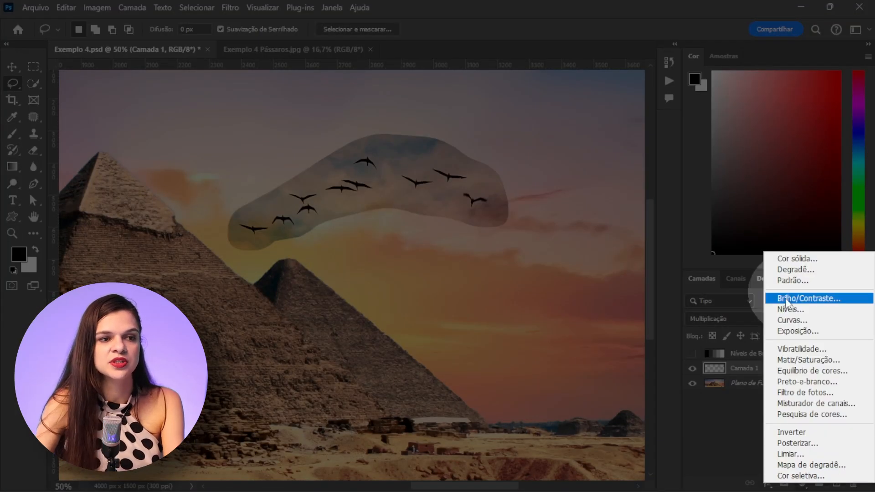
{"action": "left_click", "coordinate": [789, 320]}
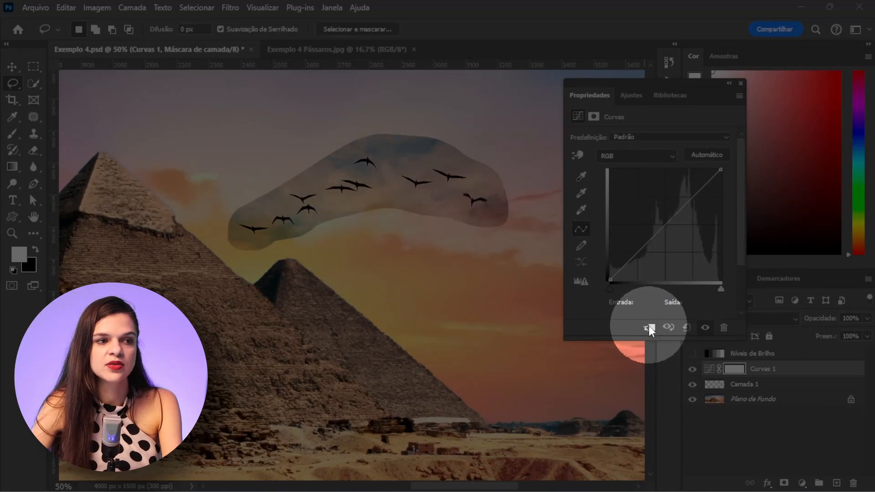
{"action": "left_click", "coordinate": [649, 327]}
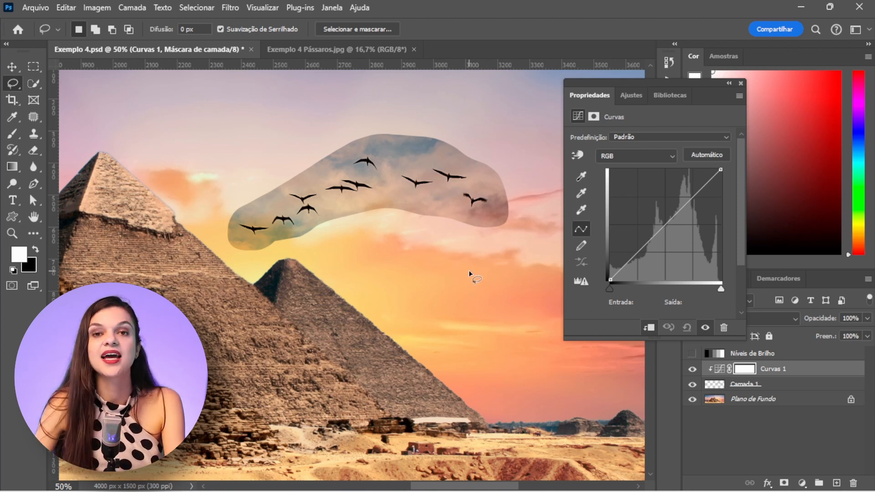
{"action": "left_click_drag", "start_coordinate": [721, 288], "coordinate": [662, 291]}
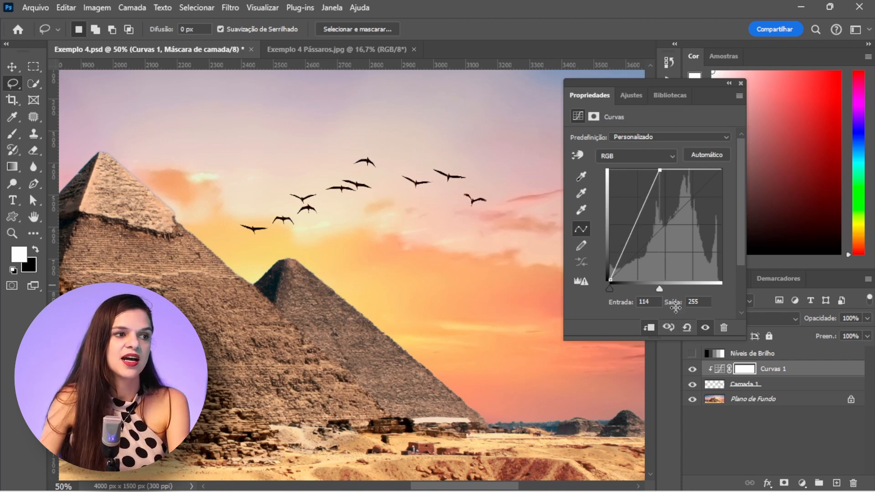
{"action": "left_click", "coordinate": [741, 84]}
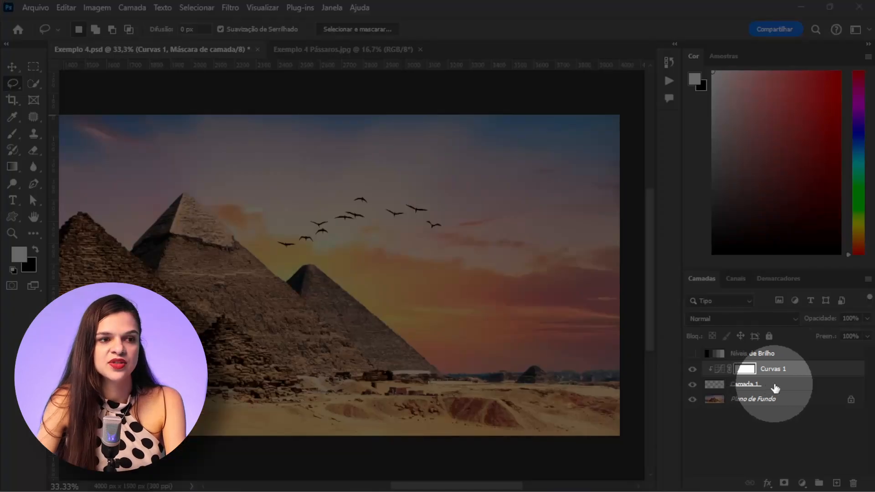
Step: Rotate Camada 1 by 22.19° and scale it to 69.02% with Free Transform, placing the birds just above the small far pyramid
{"action": "left_click", "coordinate": [774, 386]}
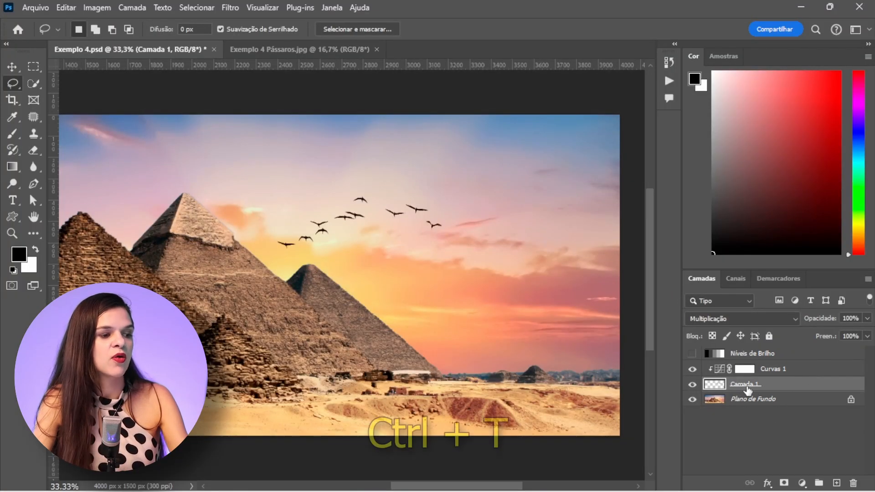
{"action": "key", "text": "ctrl+t"}
{"action": "left_click_drag", "start_coordinate": [485, 225], "coordinate": [490, 255]}
{"action": "left_click_drag", "start_coordinate": [406, 233], "coordinate": [395, 248]}
{"action": "left_click_drag", "start_coordinate": [463, 263], "coordinate": [457, 279]}
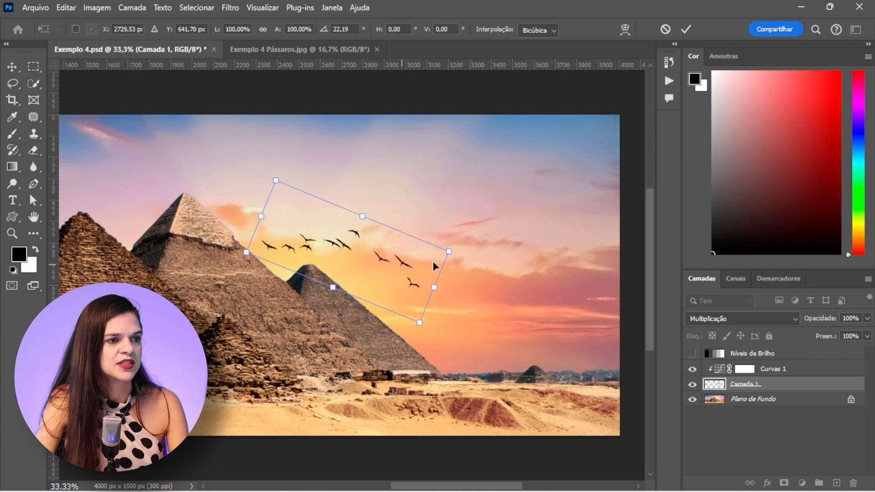
{"action": "left_click_drag", "start_coordinate": [274, 184], "coordinate": [292, 201]}
{"action": "left_click_drag", "start_coordinate": [352, 264], "coordinate": [363, 265]}
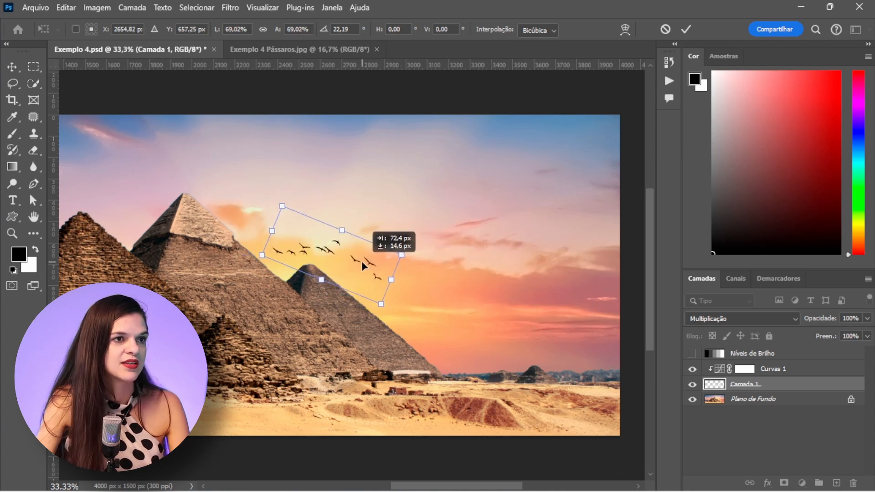
{"action": "key", "text": "Return"}
{"action": "key", "text": "l"}
Step: Show the Níveis de Brilho layer over Plano de Fundo and set its blend mode to Divisão
{"action": "key", "text": "ctrl+minus"}
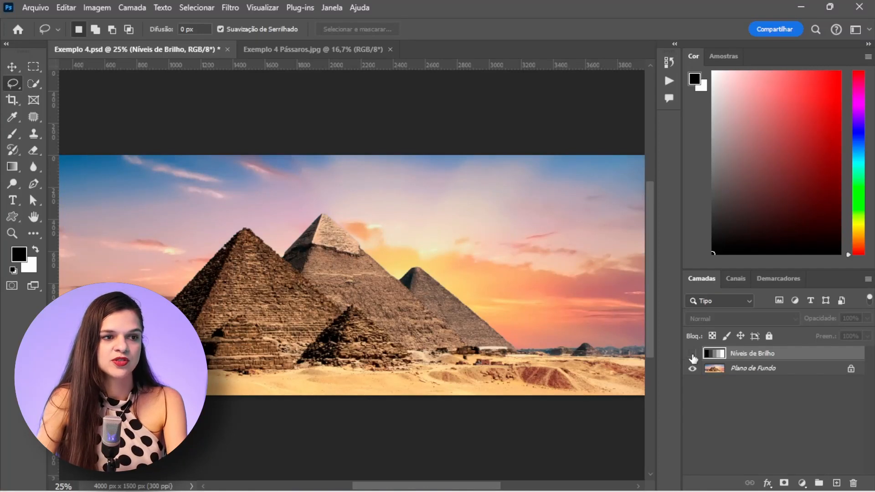
{"action": "left_click", "coordinate": [692, 354]}
{"action": "left_click", "coordinate": [692, 368]}
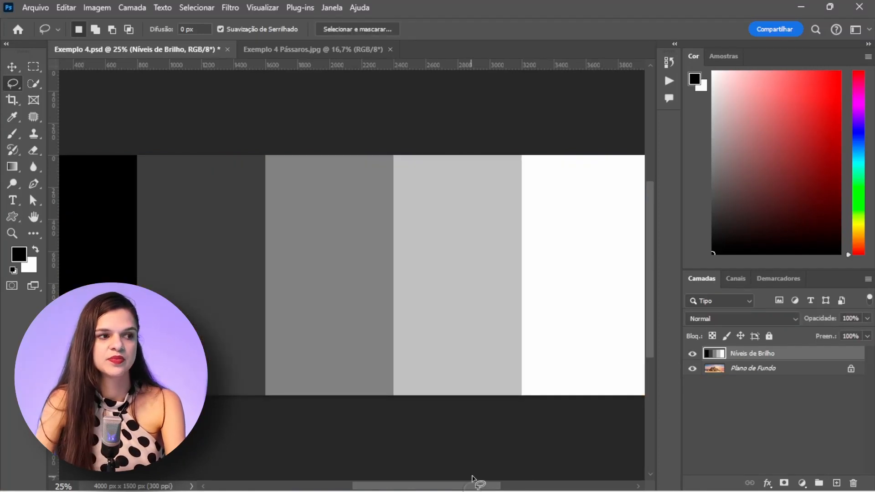
{"action": "key", "text": "ctrl+minus"}
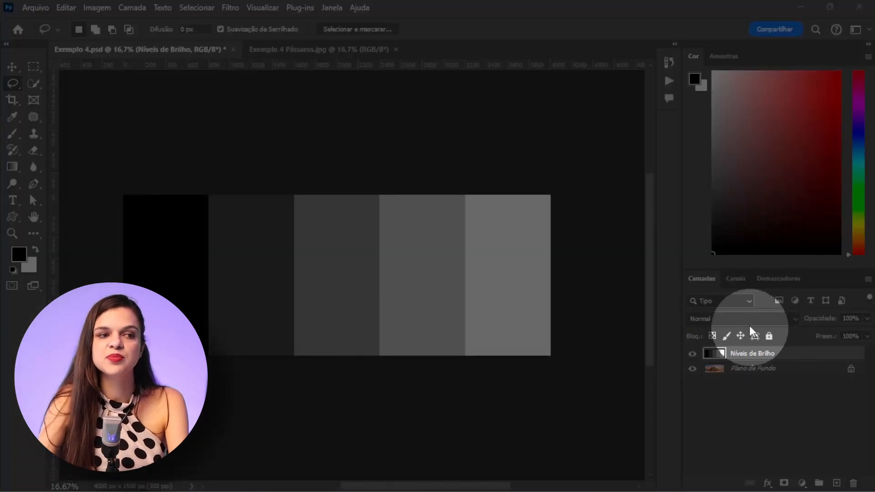
{"action": "left_click", "coordinate": [728, 319]}
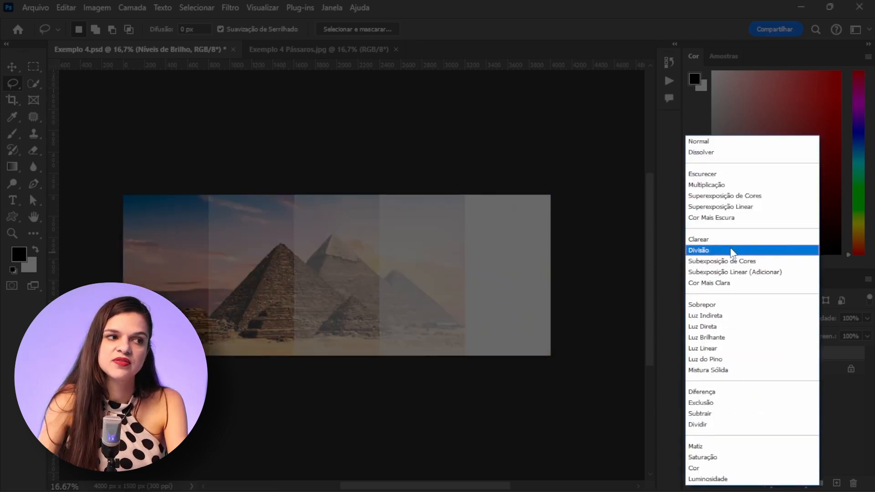
{"action": "left_click", "coordinate": [730, 250]}
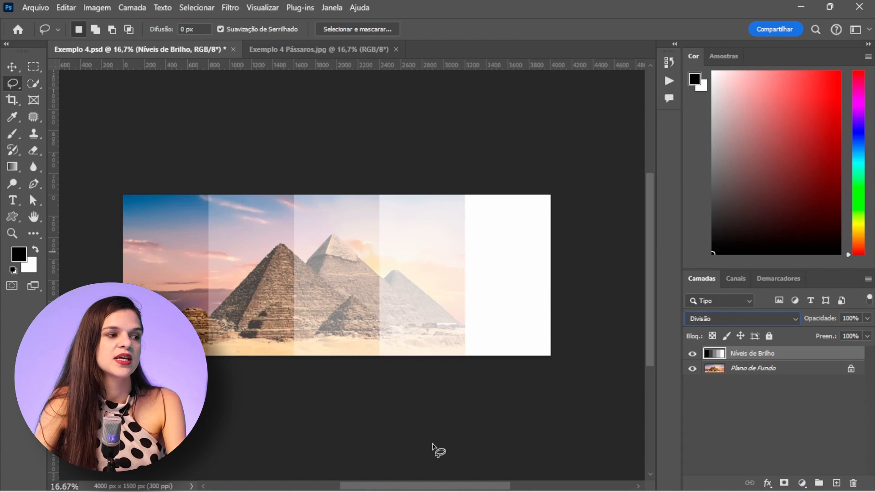
Step: Examine how Divisão affects the photo under each brightness band, comparing with Níveis de Brilho hidden and shown
{"action": "key", "text": "ctrl+plus"}
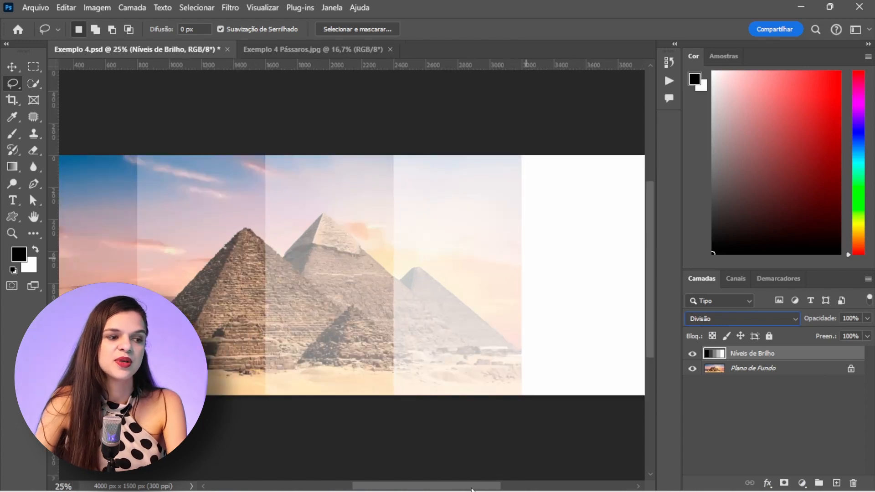
{"action": "left_click_drag", "start_coordinate": [474, 486], "coordinate": [506, 483]}
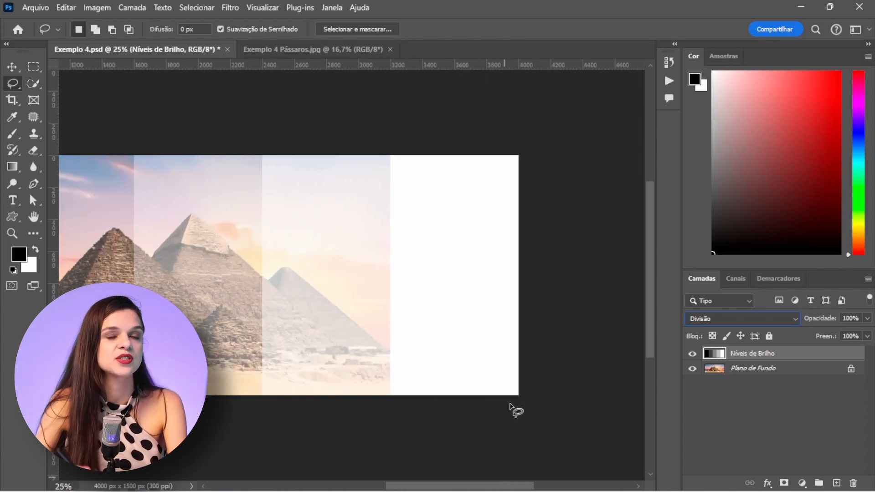
{"action": "key", "text": "ctrl+plus"}
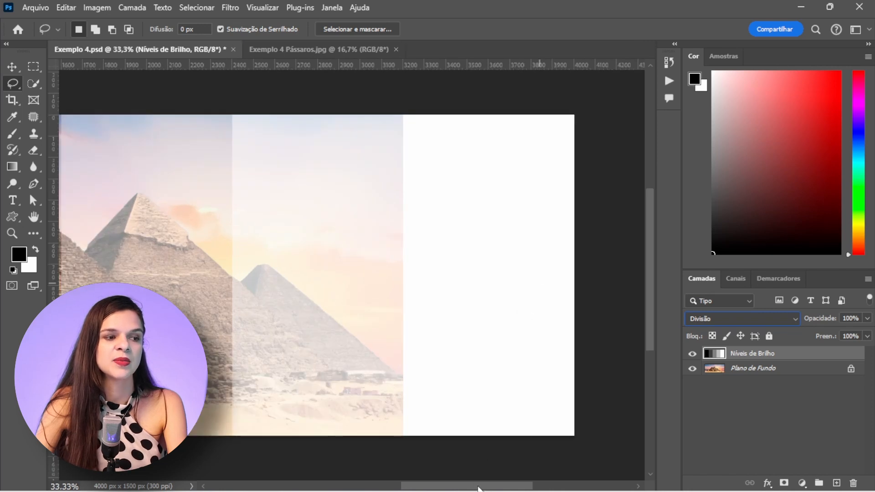
{"action": "left_click_drag", "start_coordinate": [482, 487], "coordinate": [374, 474]}
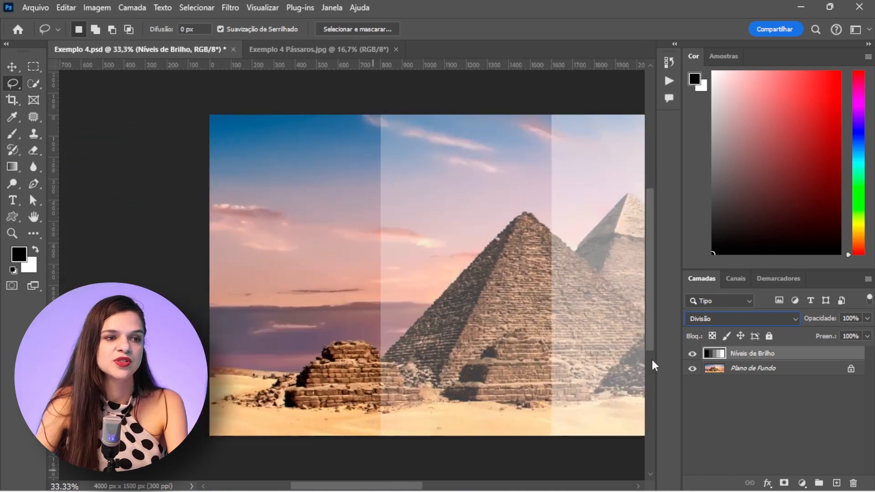
{"action": "key", "text": "ctrl+plus"}
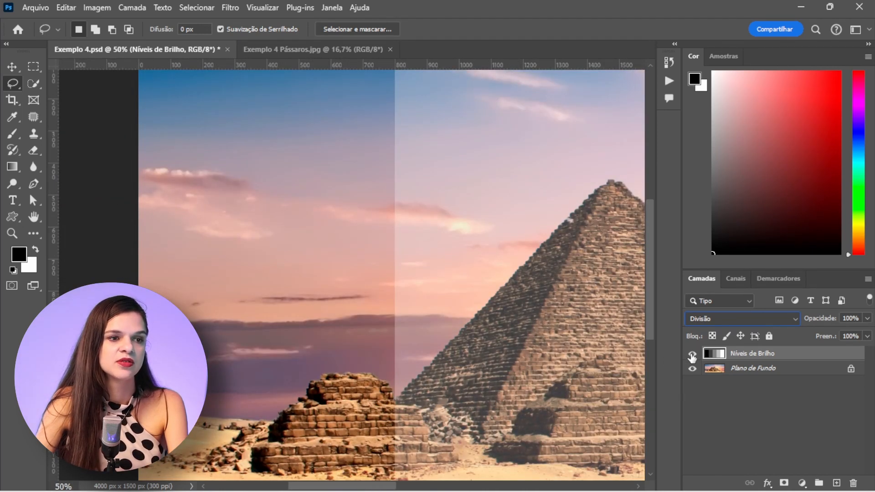
{"action": "left_click", "coordinate": [693, 355]}
{"action": "left_click", "coordinate": [693, 355]}
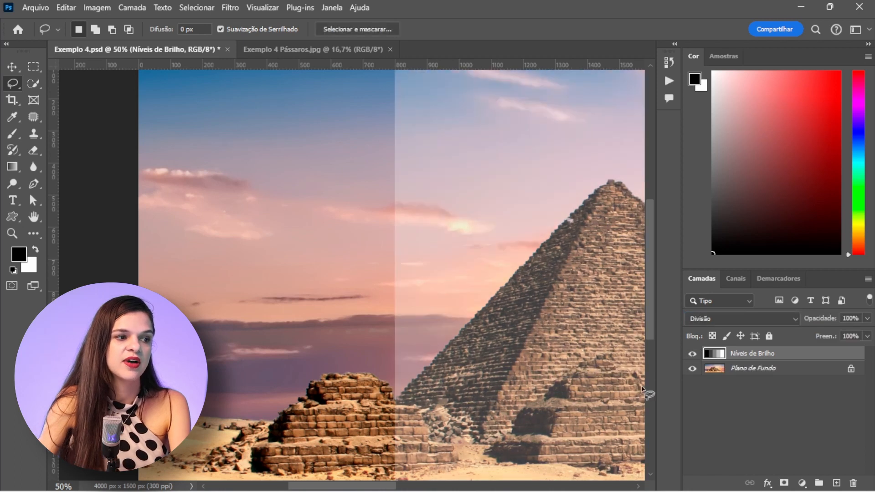
{"action": "key", "text": "ctrl+minus"}
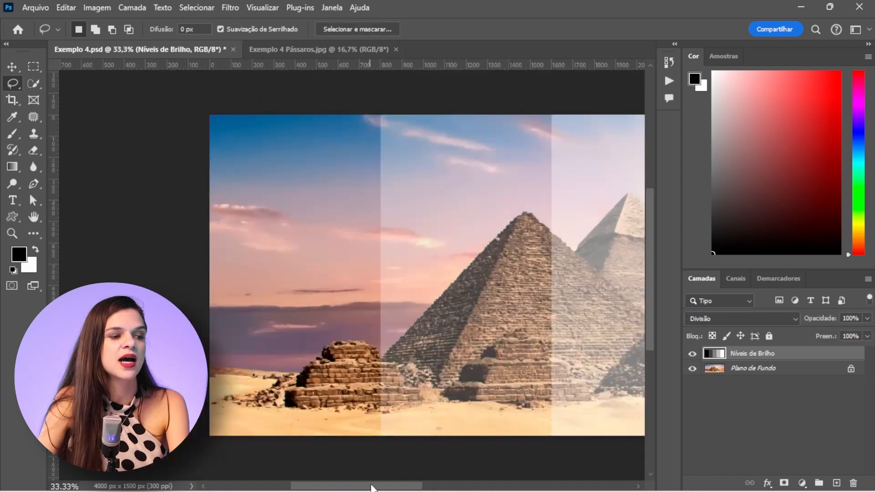
{"action": "key", "text": "v"}
{"action": "scroll", "coordinate": [385, 476], "scroll_direction": "right", "scroll_amount": 6}
{"action": "key", "text": "ctrl+minus"}
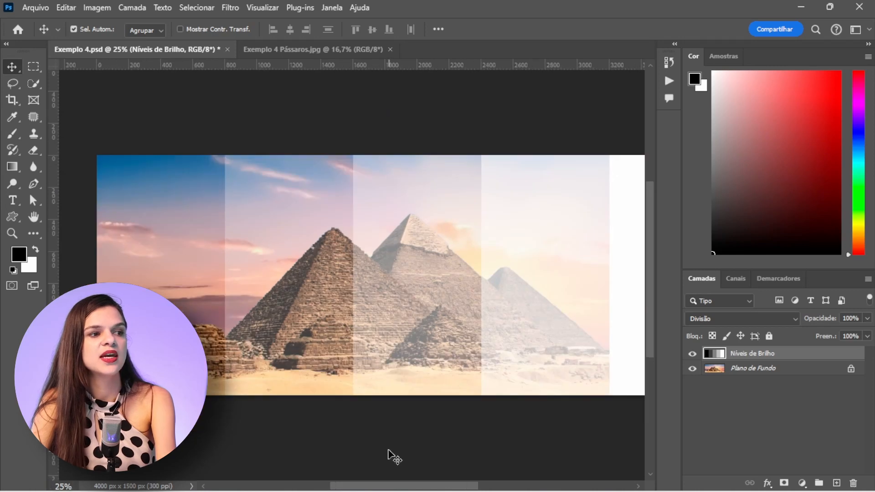
{"action": "key", "text": "ctrl+minus"}
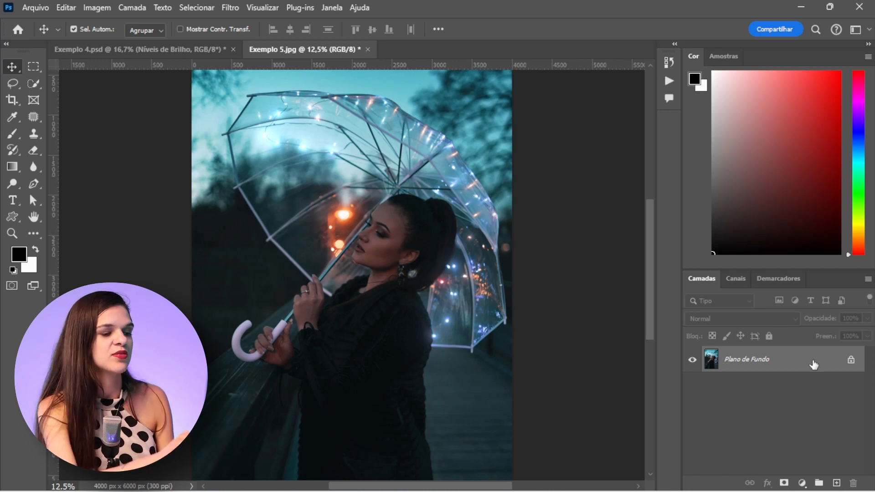
Step: Try duplicating Plano de Fundo in Exemplo 5.jpg with the copy set to Divisão, and undo both changes
{"action": "left_click_drag", "start_coordinate": [814, 365], "coordinate": [813, 360]}
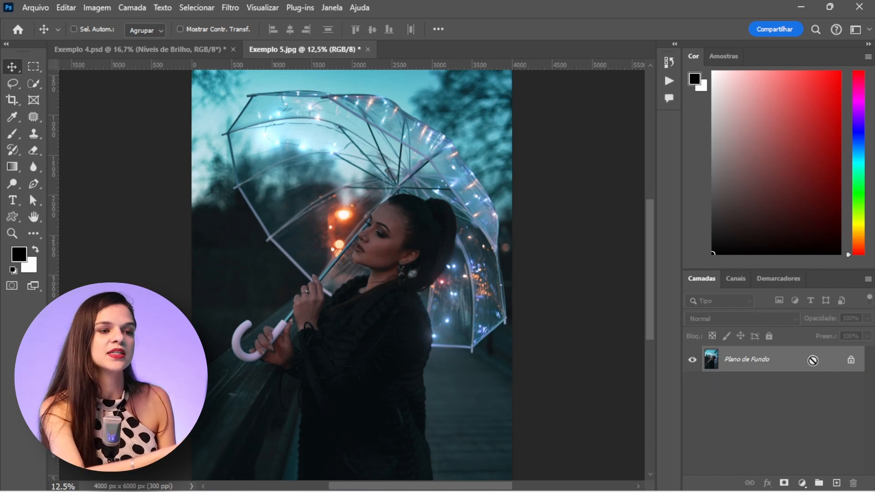
{"action": "key", "text": "ctrl+j"}
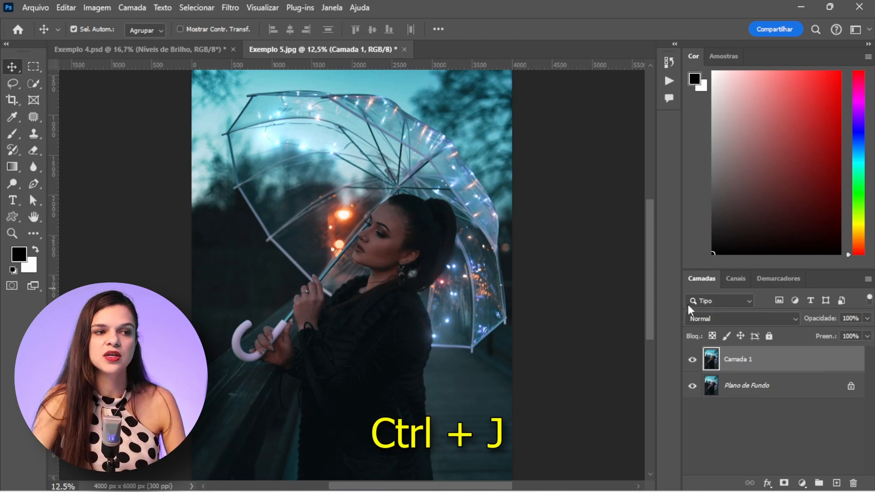
{"action": "left_click", "coordinate": [713, 322]}
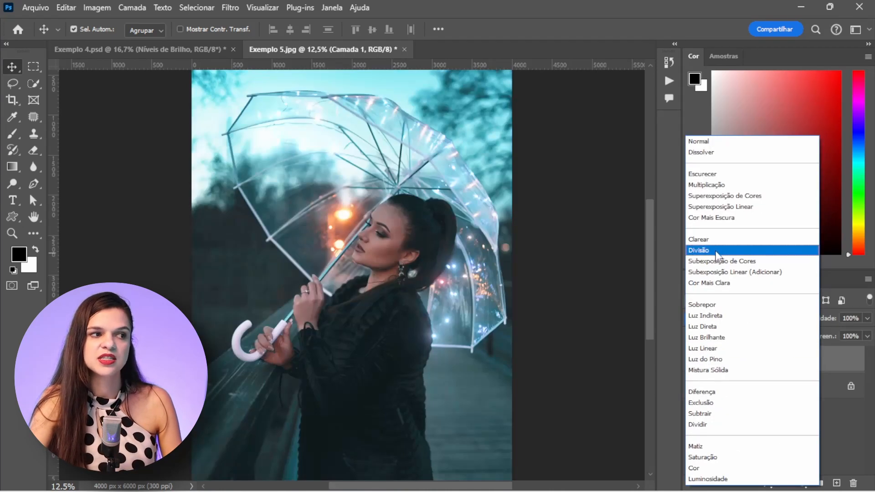
{"action": "left_click", "coordinate": [718, 250]}
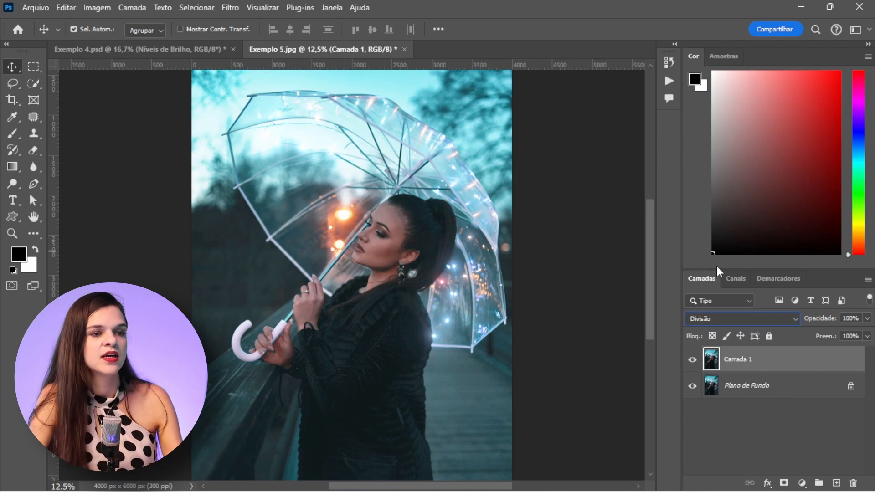
{"action": "key", "text": "ctrl+z"}
{"action": "key", "text": "ctrl+z"}
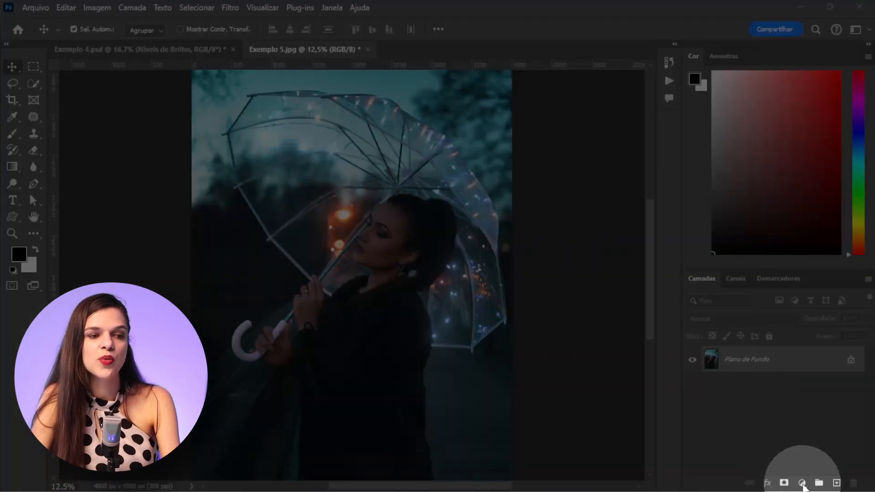
Step: Add an unmodified Matiz/Saturação adjustment layer above Plano de Fundo and set its blend mode to Divisão
{"action": "left_click", "coordinate": [802, 482]}
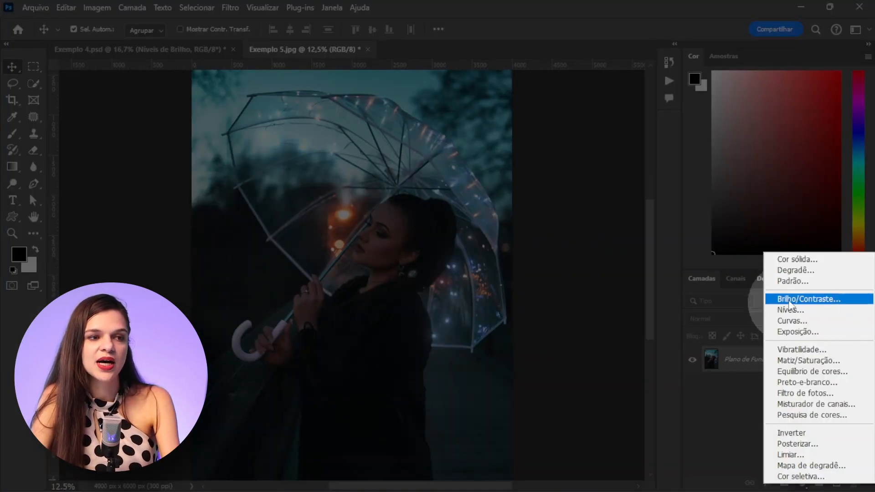
{"action": "left_click", "coordinate": [794, 362]}
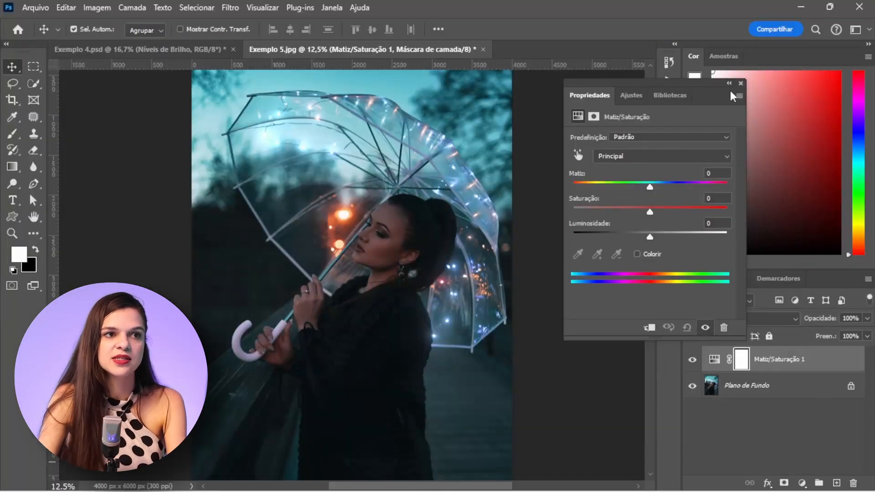
{"action": "left_click", "coordinate": [740, 84]}
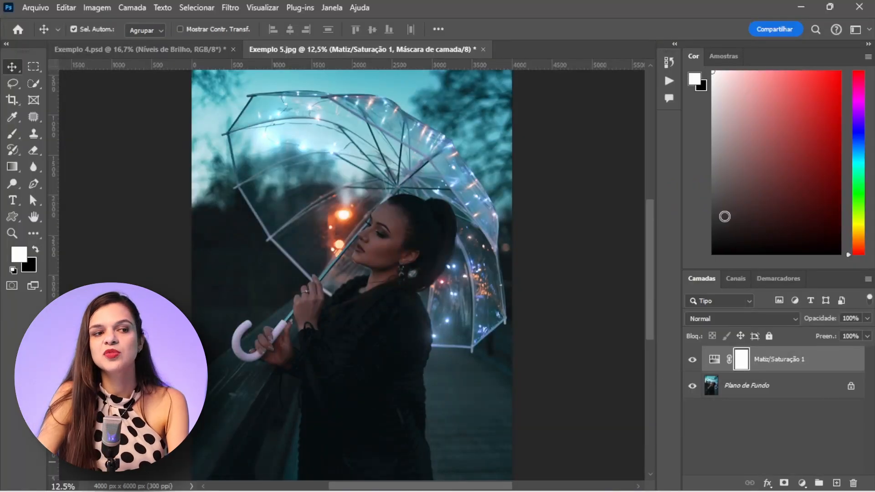
{"action": "left_click", "coordinate": [724, 321]}
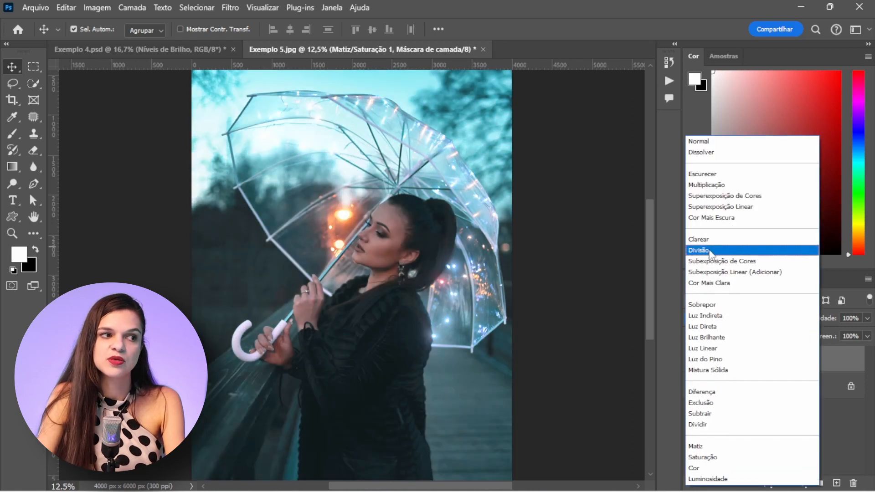
{"action": "left_click", "coordinate": [710, 251]}
Step: In Matiz/Saturação 1's blending options, lower the Camada Subjacente highlight limit of Mesclar Se to 116 on the Cinza channel
{"action": "key", "text": "ctrl+minus"}
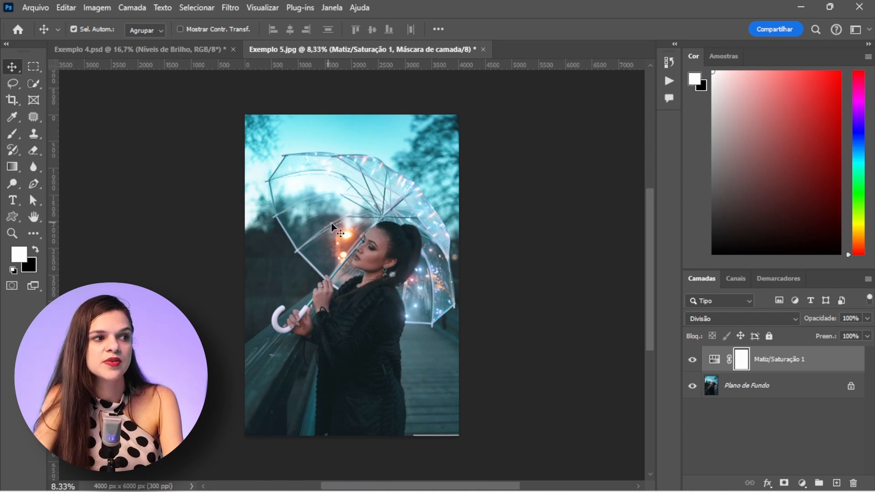
{"action": "key", "text": "x"}
{"action": "double_click", "coordinate": [847, 365]}
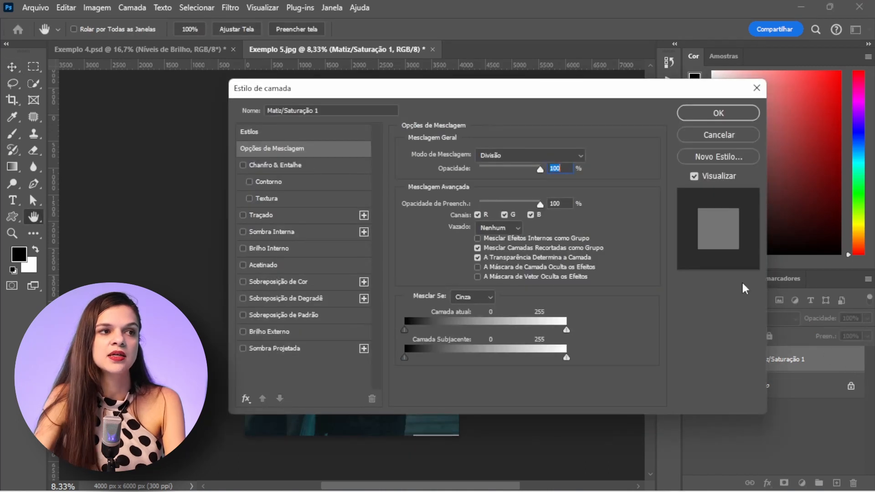
{"action": "left_click_drag", "start_coordinate": [563, 104], "coordinate": [805, 98]}
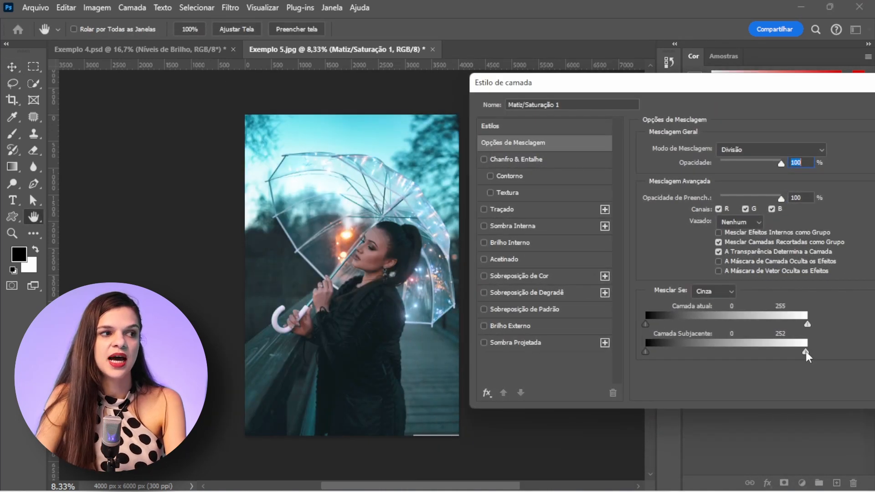
{"action": "left_click_drag", "start_coordinate": [806, 351], "coordinate": [722, 349]}
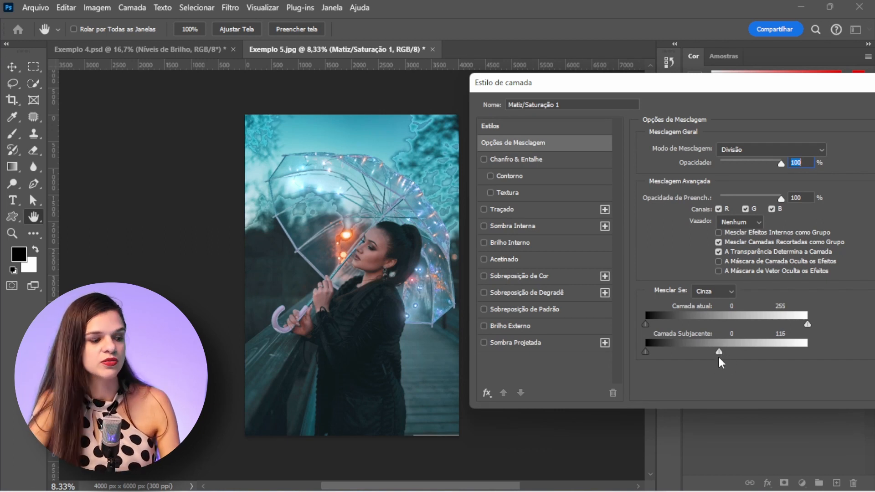
Step: Split the Camada Subjacente highlight marker to 0 / 255, apply the blending options, and compare the photo with Matiz/Saturação 1 hidden and shown
{"action": "left_click", "coordinate": [718, 352], "text": "alt"}
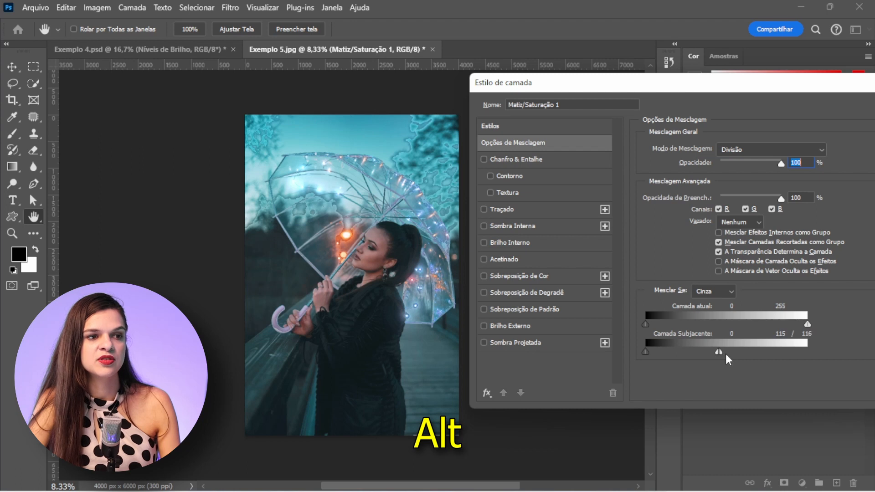
{"action": "left_click_drag", "start_coordinate": [720, 354], "coordinate": [811, 345]}
{"action": "left_click_drag", "start_coordinate": [715, 353], "coordinate": [641, 350]}
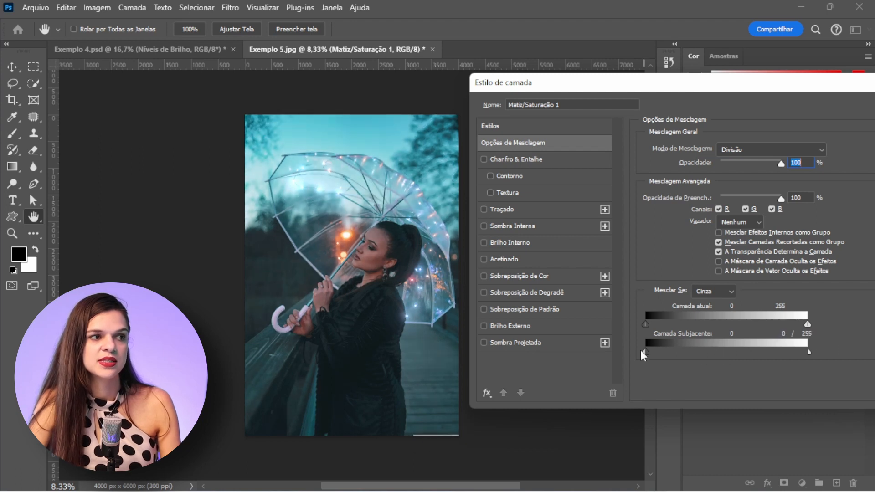
{"action": "left_click_drag", "start_coordinate": [770, 80], "coordinate": [598, 116]}
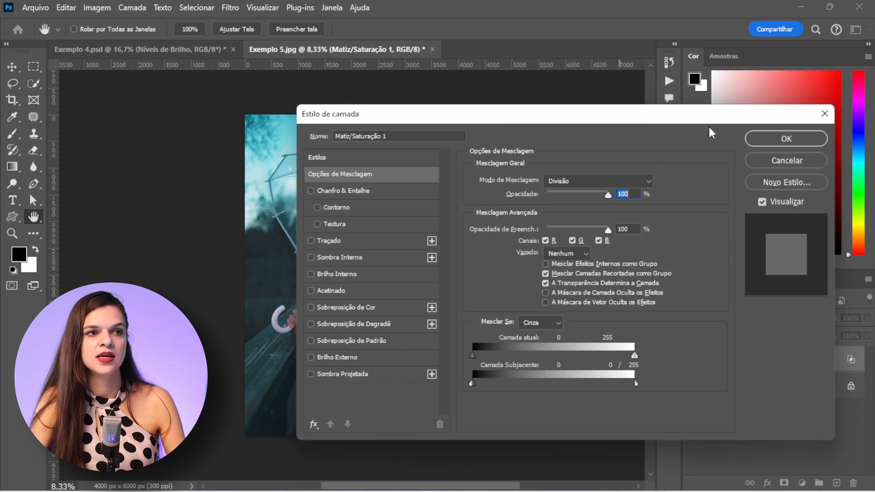
{"action": "left_click", "coordinate": [790, 140]}
{"action": "left_click", "coordinate": [693, 361]}
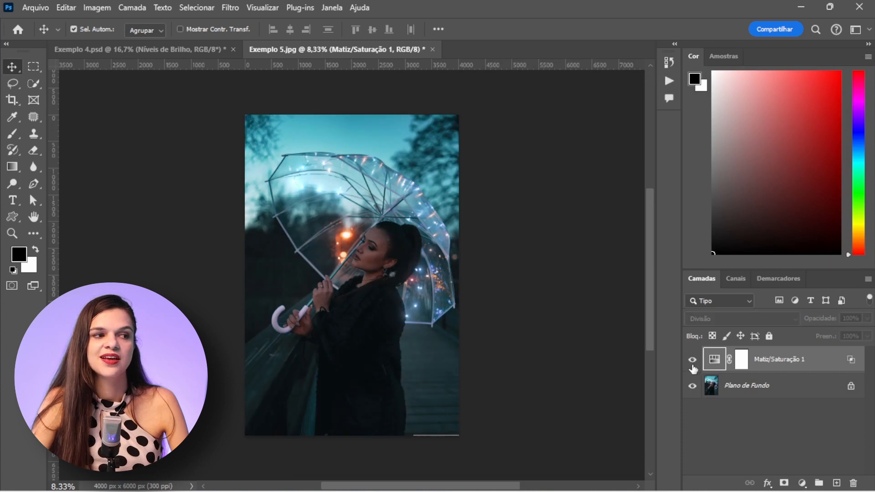
{"action": "left_click", "coordinate": [693, 361]}
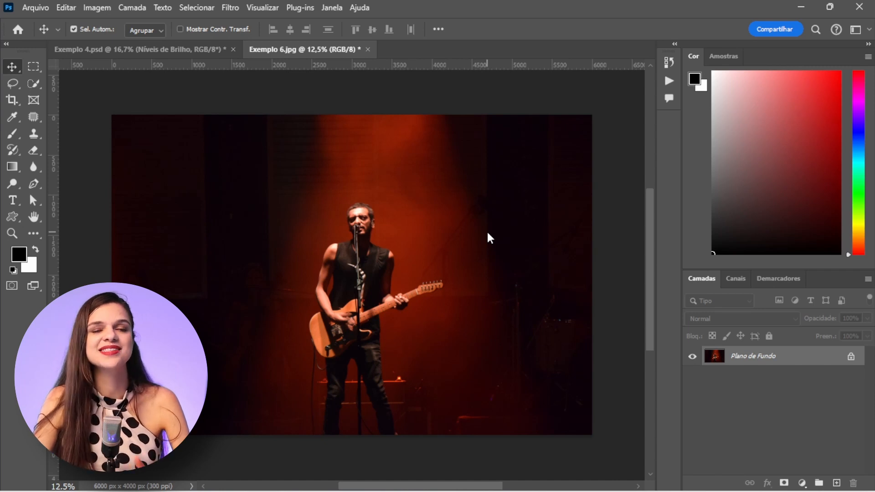
Step: Place the Exemplo 6 Fumaça image from the Exemplos folder into Exemplo 6.jpg
{"action": "key", "text": "alt+Tab"}
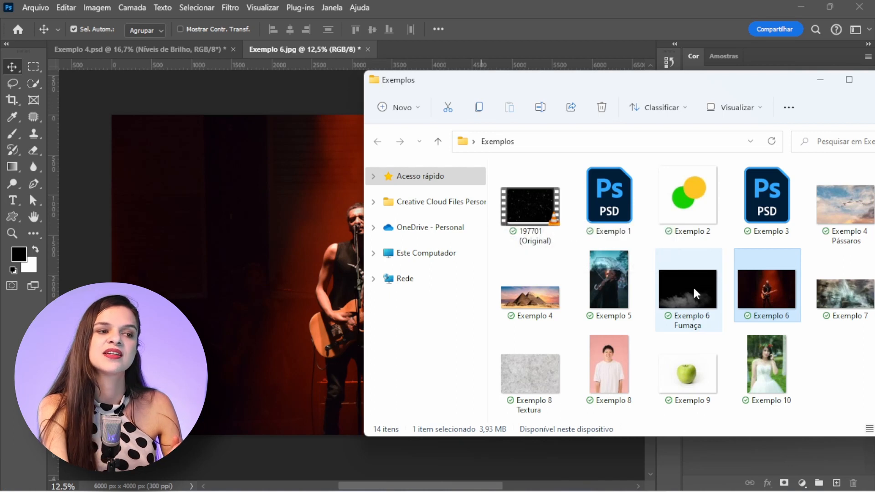
{"action": "left_click", "coordinate": [702, 297]}
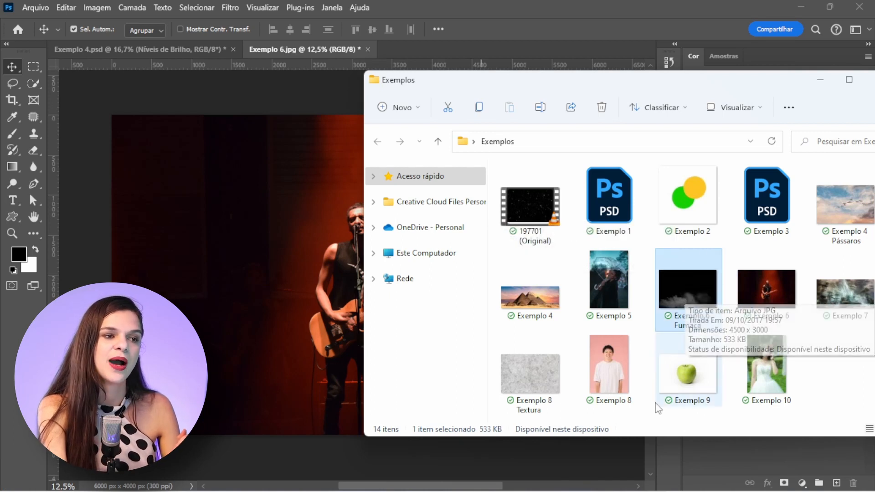
{"action": "left_click_drag", "start_coordinate": [685, 298], "coordinate": [308, 285]}
{"action": "key", "text": "ctrl+minus"}
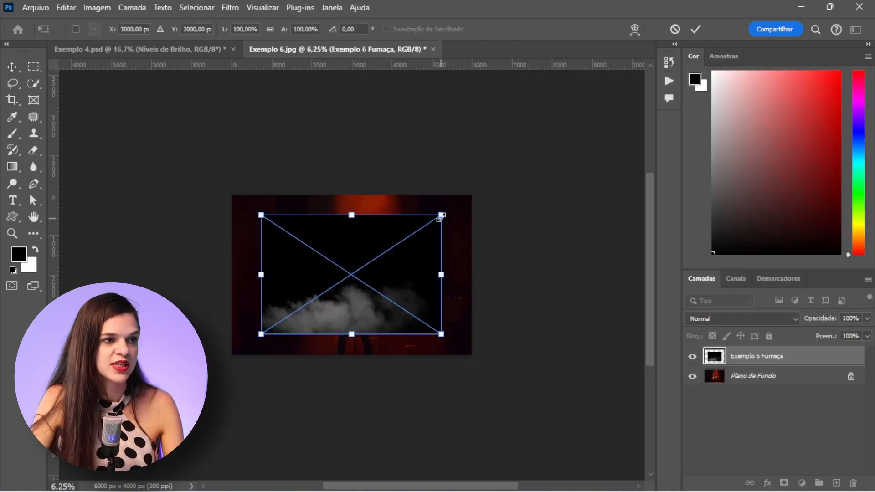
Step: Scale the placed smoke image to about 147,33% and position it at about X 3315 px, Y 2490 px
{"action": "left_click_drag", "start_coordinate": [442, 215], "coordinate": [518, 174]}
{"action": "left_click_drag", "start_coordinate": [443, 249], "coordinate": [413, 297]}
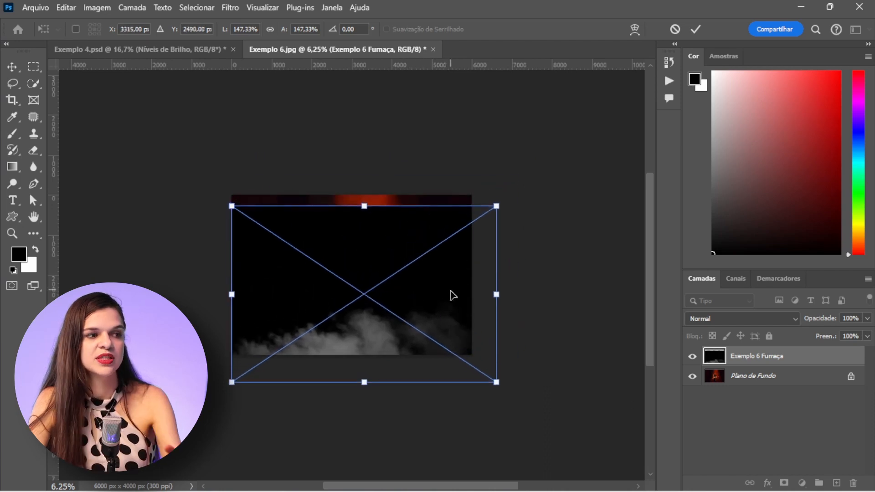
{"action": "key", "text": "Return"}
{"action": "key", "text": "ctrl+plus"}
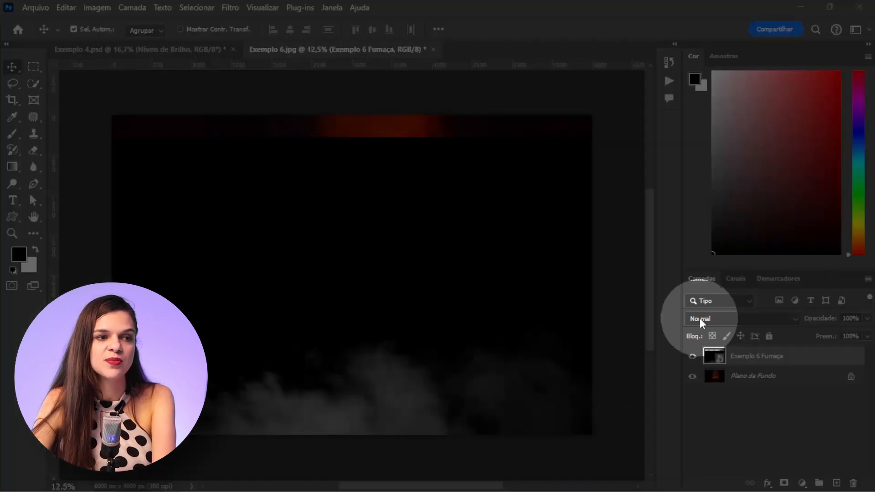
Step: Set Exemplo 6 Fumaça's blend mode to Divisão and move the smoke straight down to about Y 2682 px
{"action": "left_click", "coordinate": [702, 319]}
{"action": "left_click", "coordinate": [707, 249]}
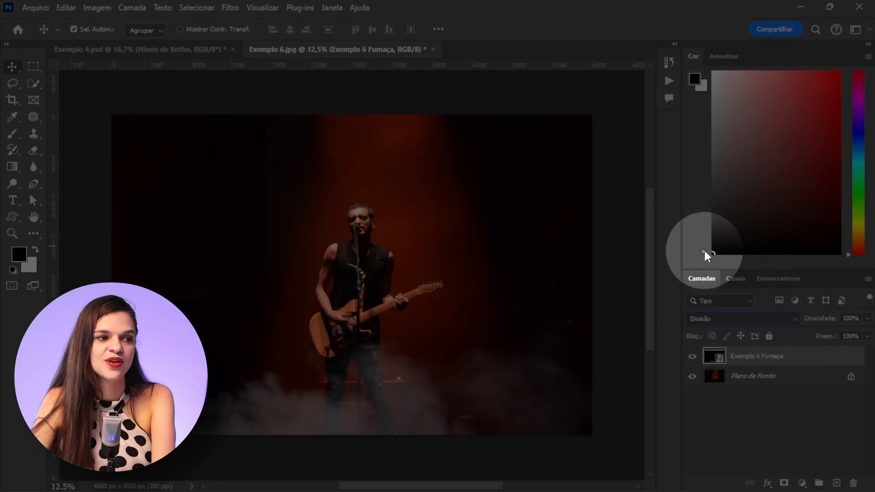
{"action": "key", "text": "ctrl+minus"}
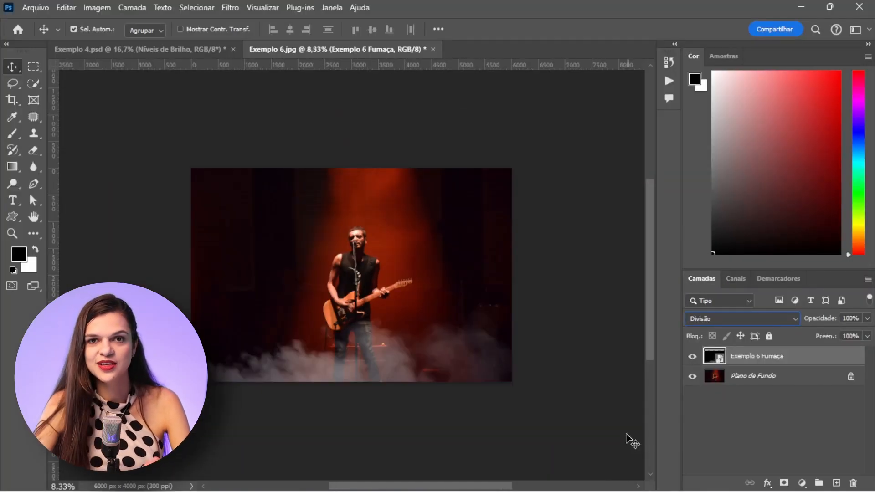
{"action": "key", "text": "ctrl+t"}
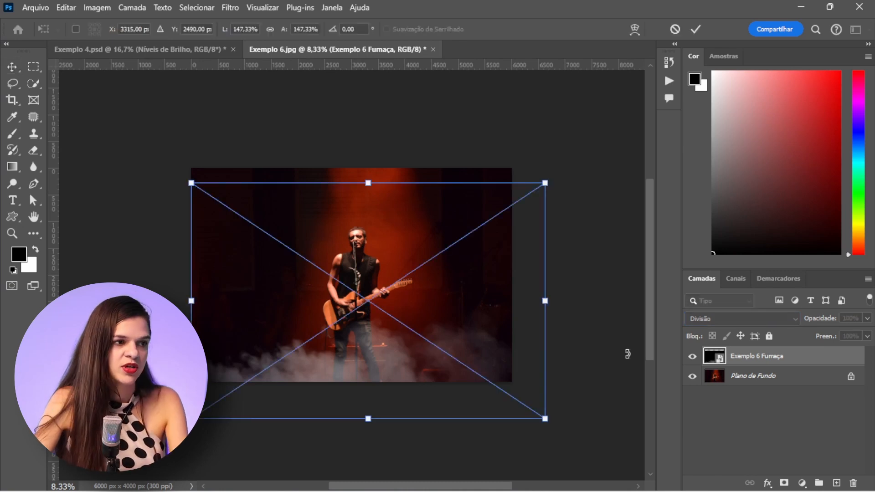
{"action": "mouse_move", "coordinate": [381, 365]}
{"action": "left_mouse_down"}
{"action": "mouse_move", "coordinate": [382, 379]}
{"action": "mouse_move", "coordinate": [377, 368]}
{"action": "left_mouse_up"}
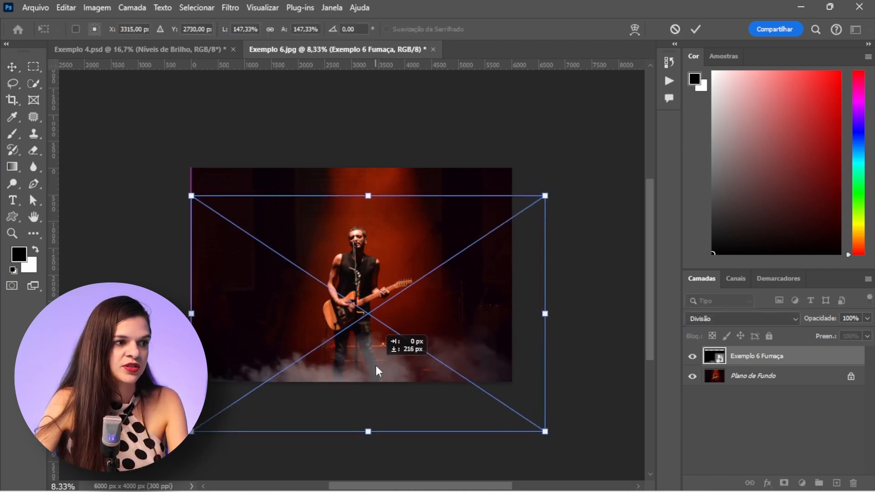
{"action": "key", "text": "Return"}
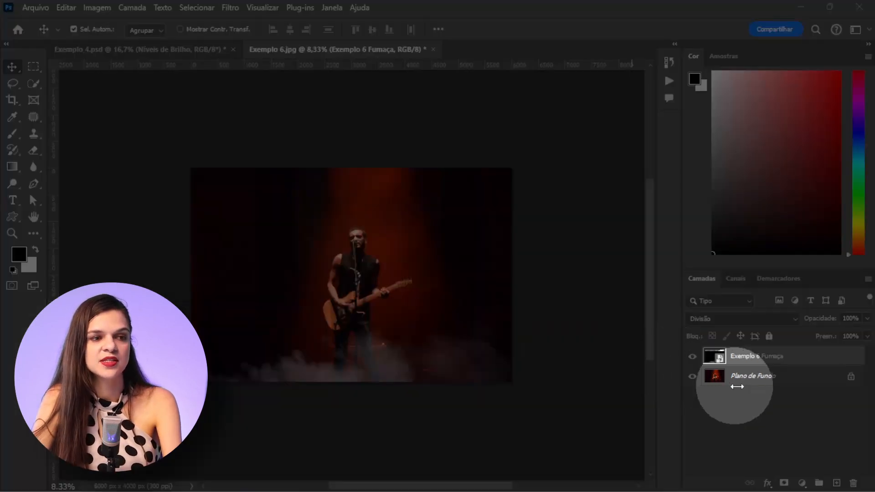
Step: Select the guitarist on Plano de Fundo with the Quick Selection tool and mask him out of the Exemplo 6 Fumaça layer
{"action": "left_click", "coordinate": [770, 378]}
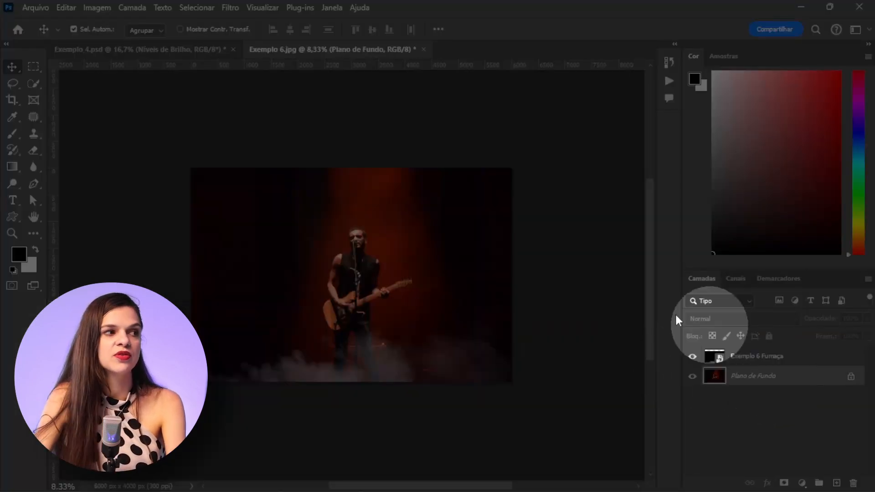
{"action": "left_click", "coordinate": [32, 86]}
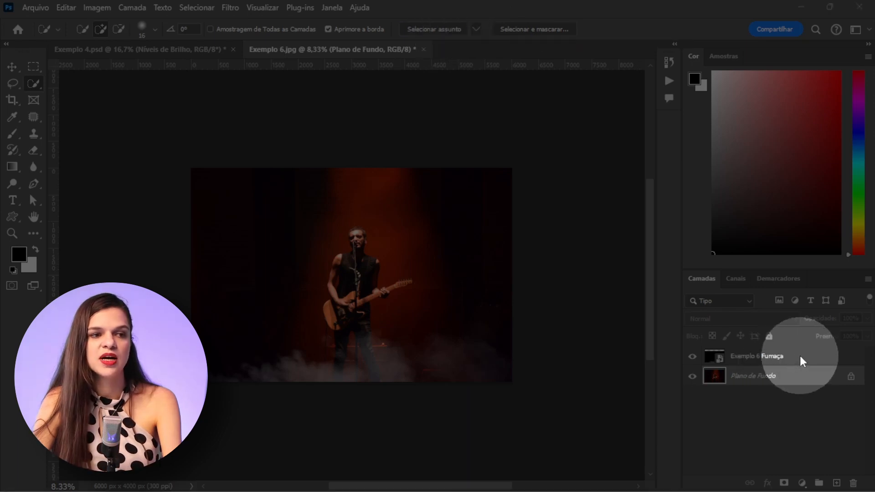
{"action": "left_click", "coordinate": [780, 360]}
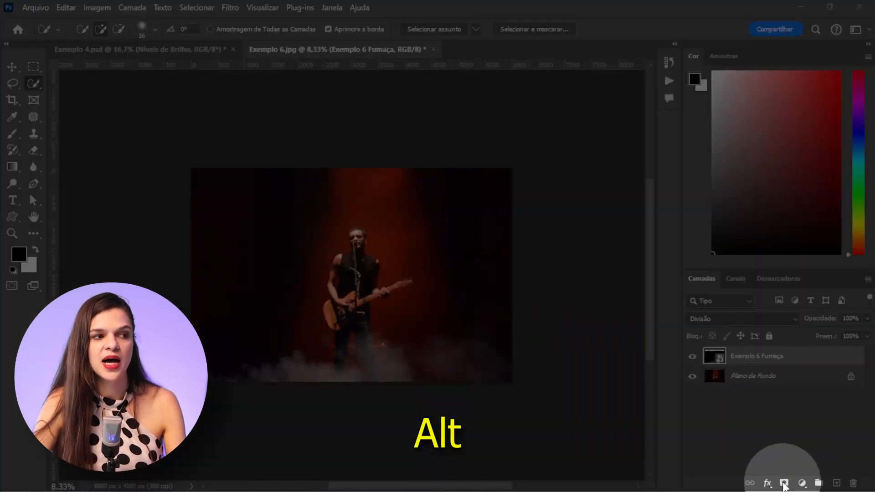
{"action": "left_click", "coordinate": [784, 483], "text": "alt"}
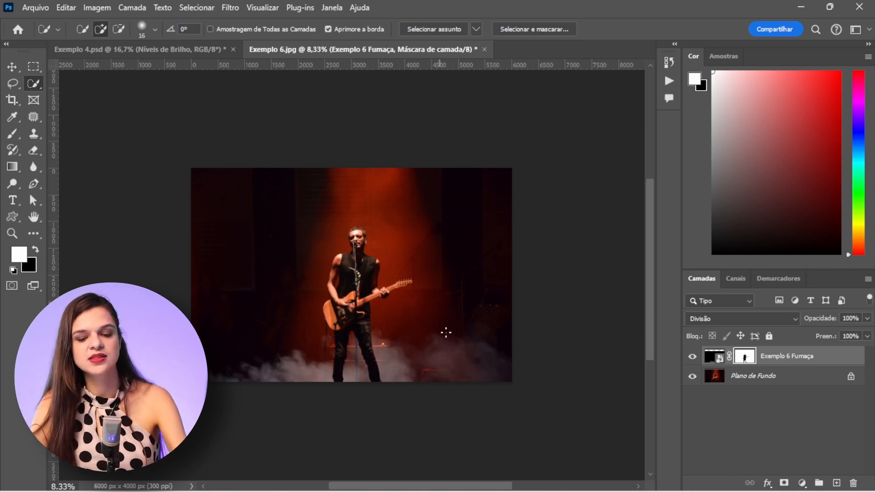
Step: Unlink Exemplo 6 Fumaça's mask and enlarge only the smoke image to about 159,22%, extending it beyond the photo's left edge
{"action": "key", "text": "ctrl+plus"}
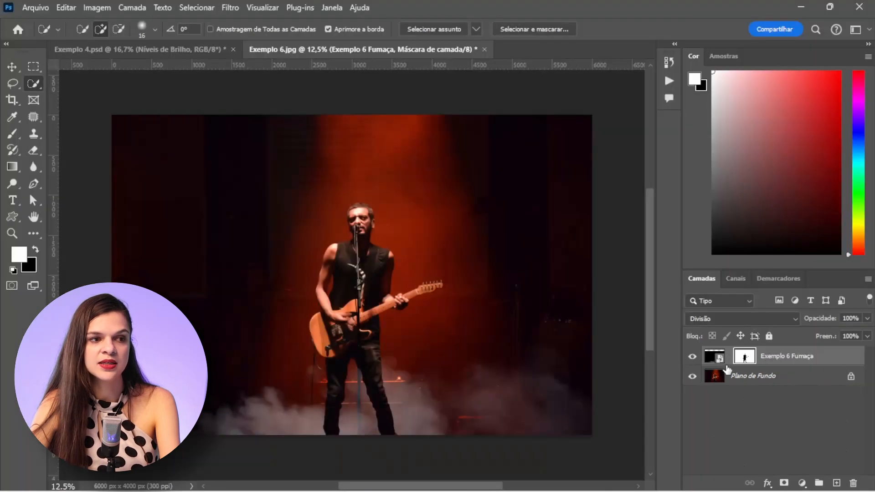
{"action": "left_click", "coordinate": [712, 360]}
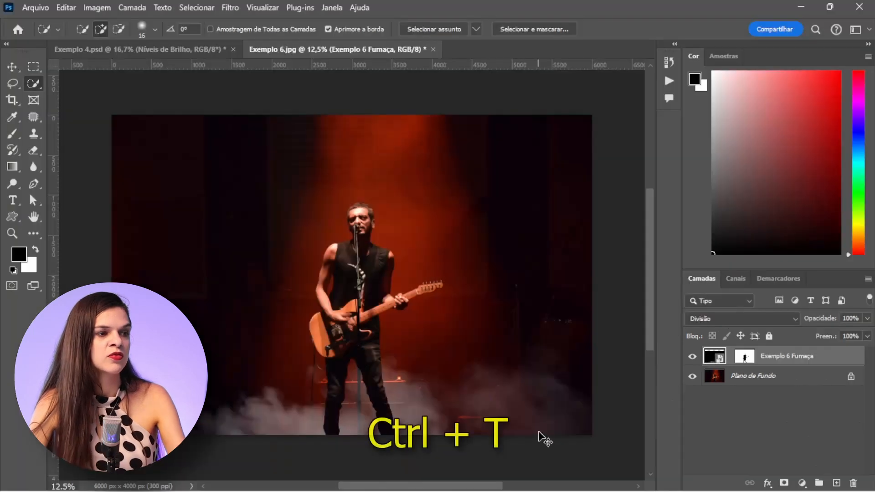
{"action": "key", "text": "ctrl+t"}
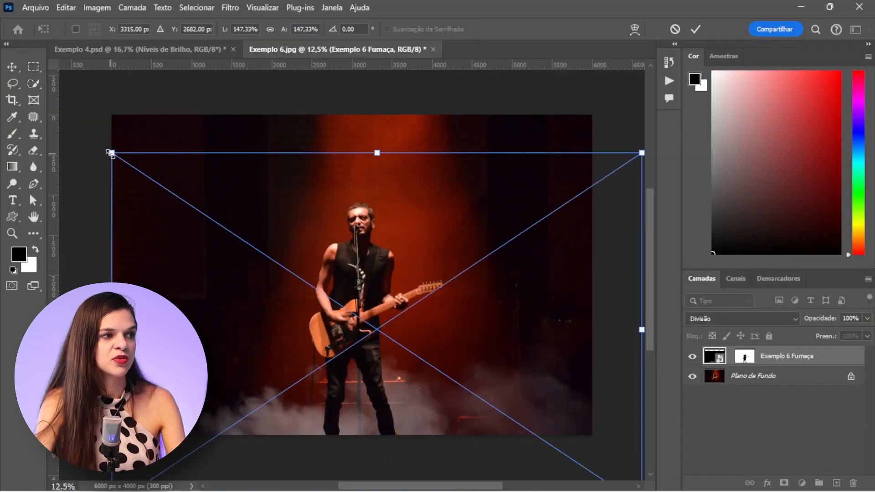
{"action": "left_click_drag", "start_coordinate": [110, 153], "coordinate": [67, 133]}
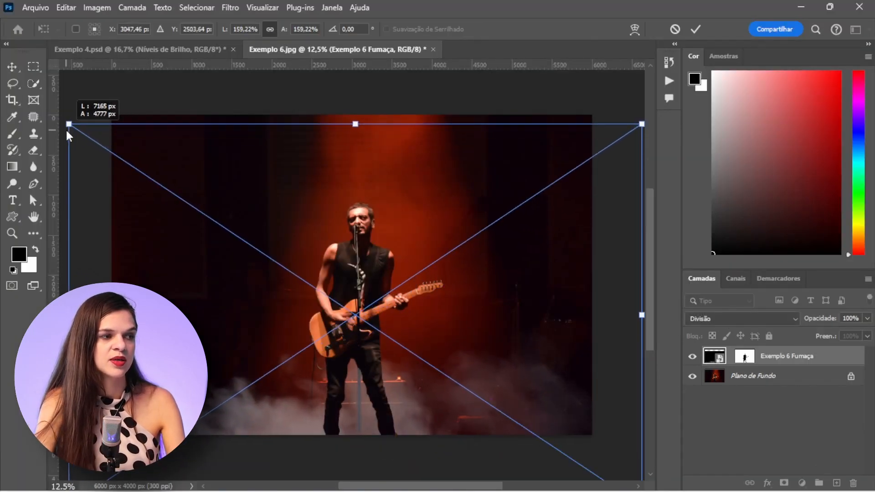
{"action": "left_click", "coordinate": [695, 29]}
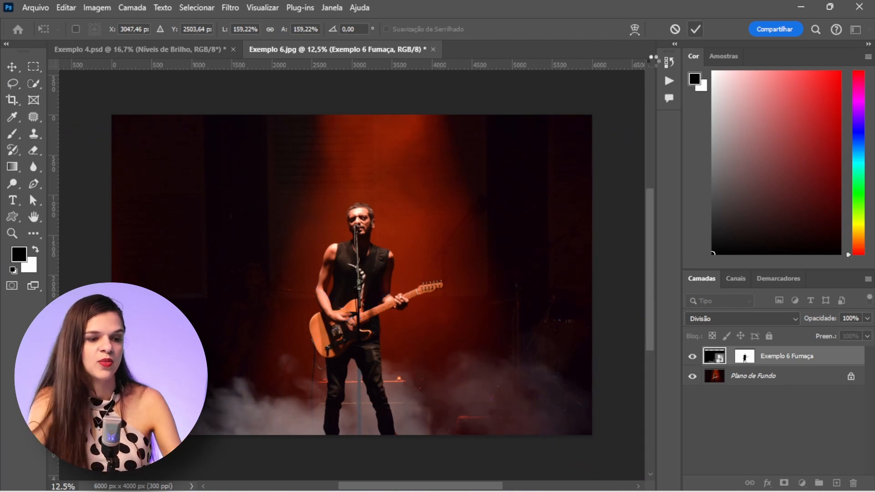
{"action": "key", "text": "w"}
Step: Duplicate the Exemplo 6 Fumaça layer and disable the copy's layer mask
{"action": "key", "text": "ctrl+minus"}
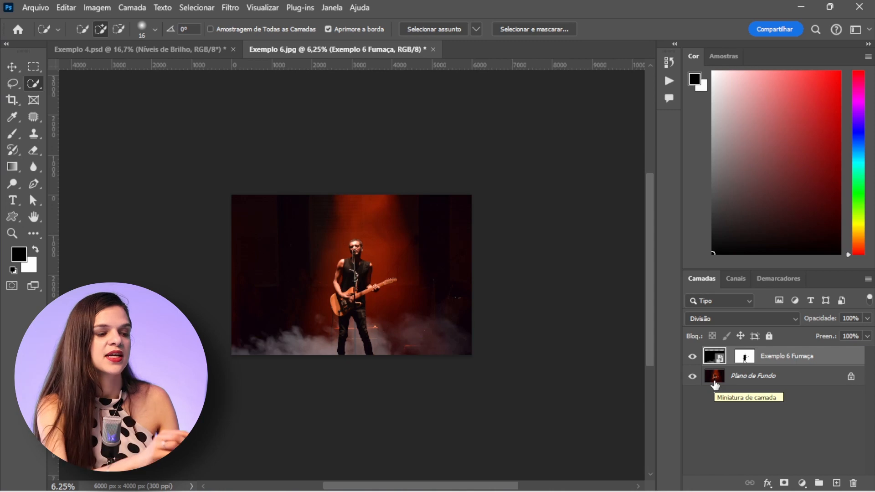
{"action": "left_click_drag", "start_coordinate": [715, 385], "coordinate": [716, 386]}
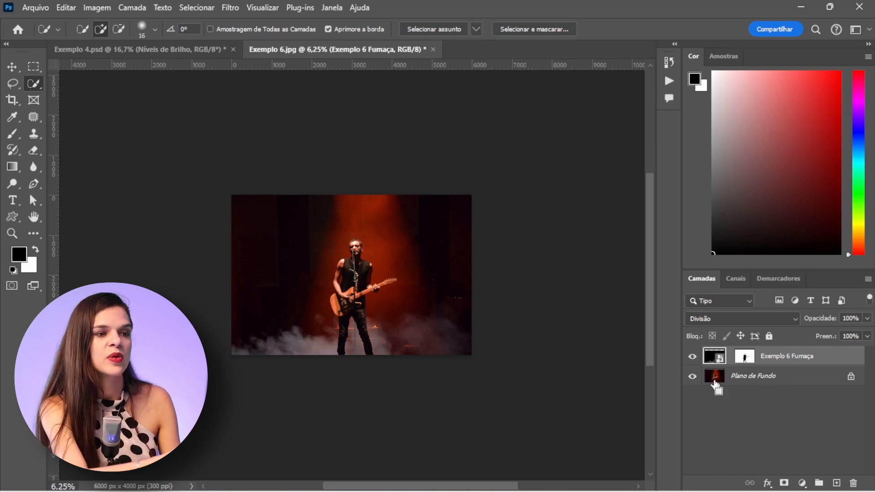
{"action": "key", "text": "ctrl+j"}
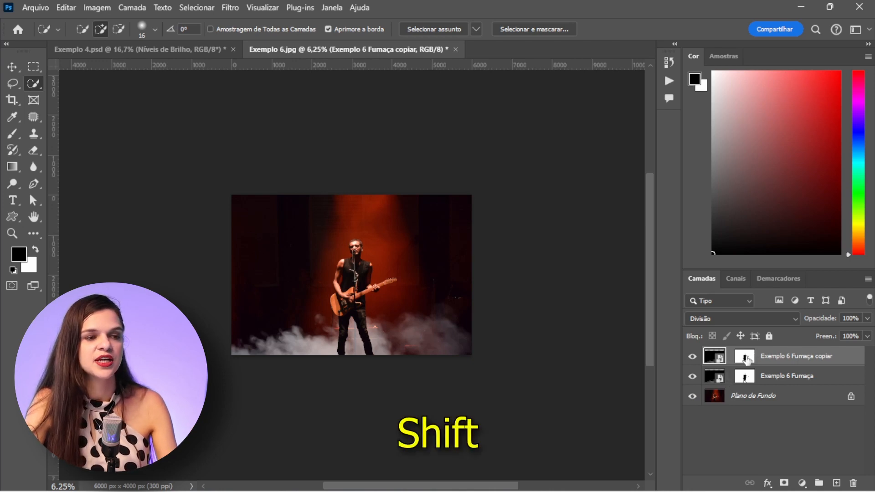
{"action": "left_click", "coordinate": [745, 360], "text": "shift"}
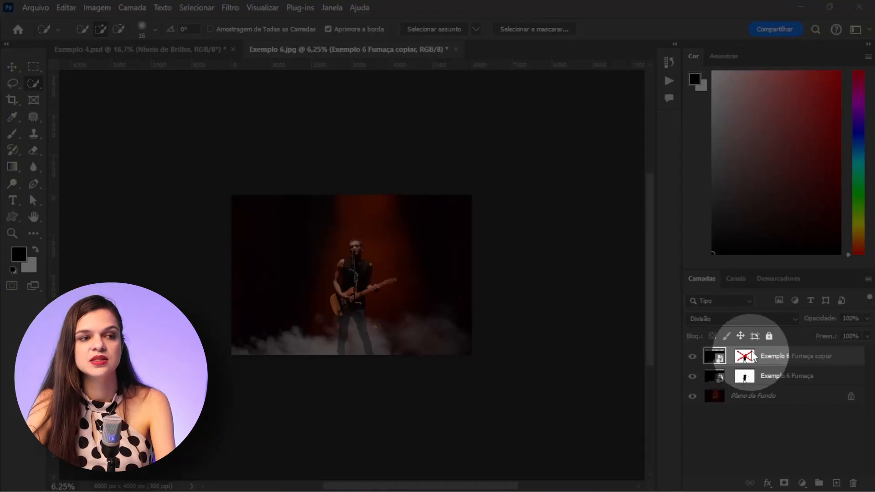
{"action": "key", "text": "ctrl+plus"}
{"action": "key", "text": "ctrl+plus"}
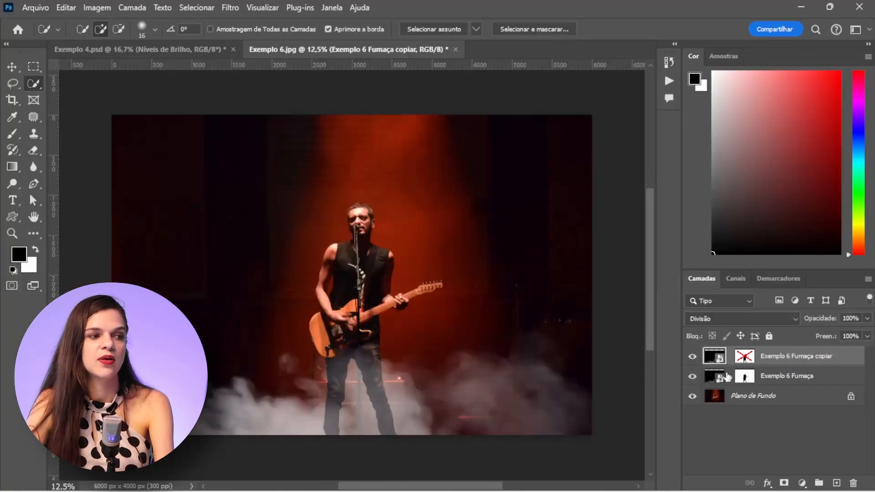
Step: Flip the Exemplo 6 Fumaça copiar smoke horizontally and reposition it across the lower part of the photo
{"action": "key", "text": "ctrl+minus"}
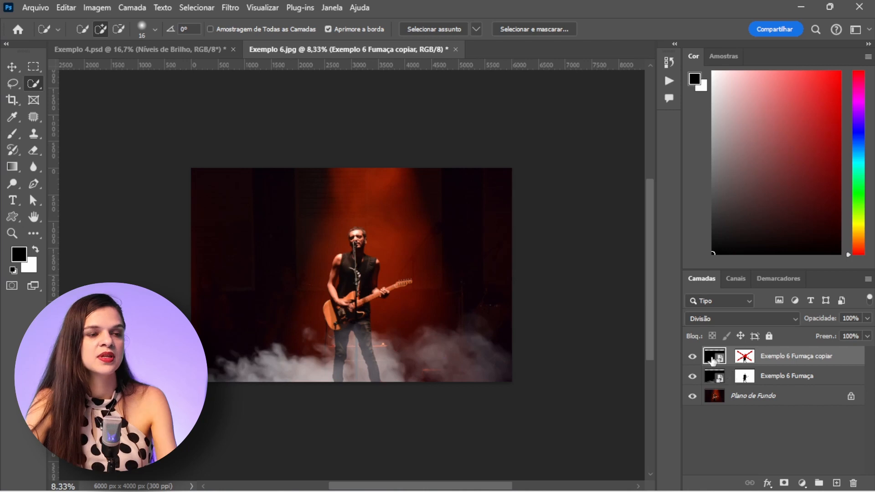
{"action": "key", "text": "ctrl+t"}
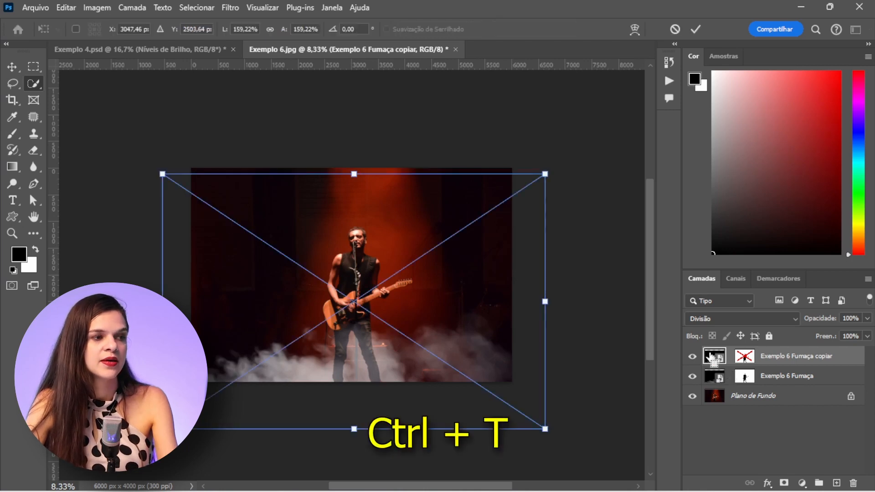
{"action": "left_click_drag", "start_coordinate": [478, 348], "coordinate": [445, 336]}
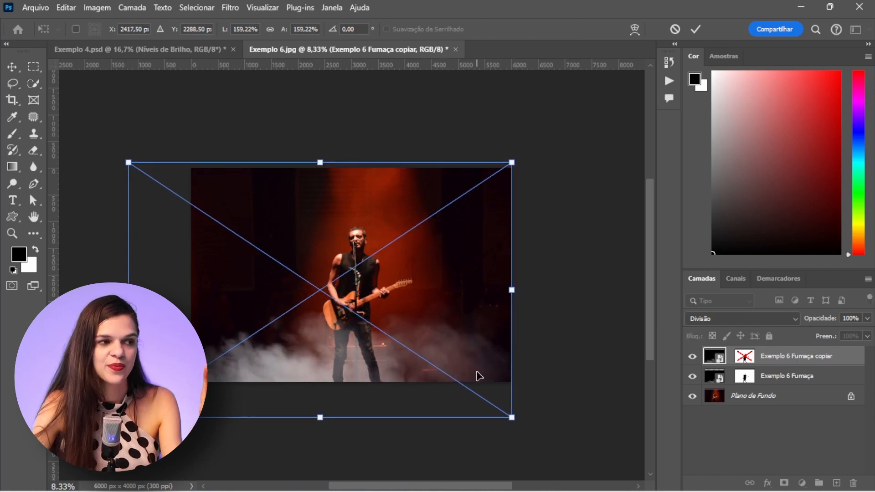
{"action": "right_click", "coordinate": [428, 350]}
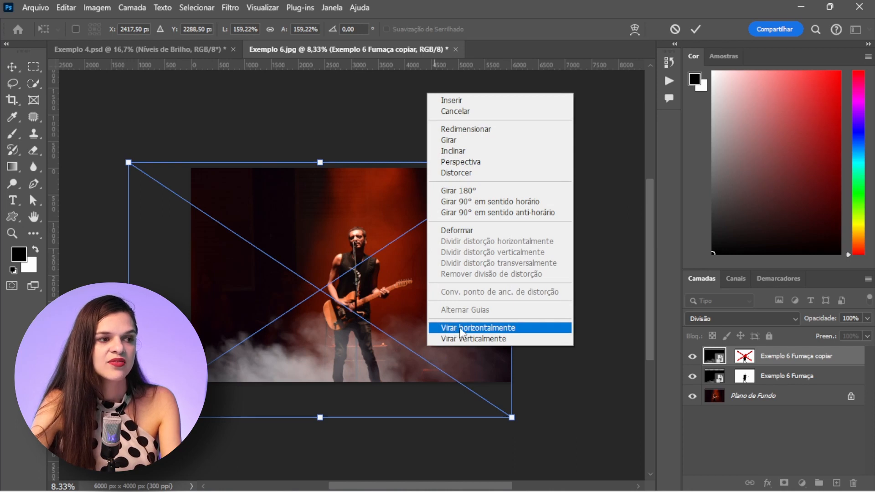
{"action": "left_click", "coordinate": [460, 331]}
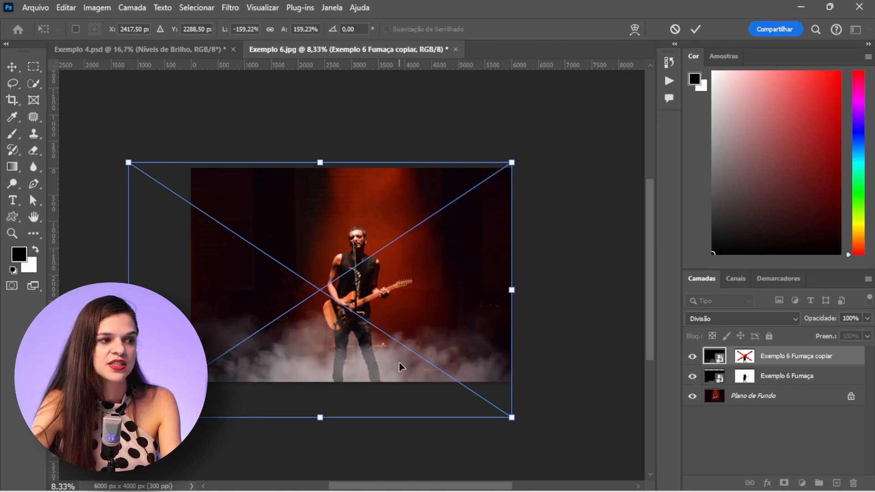
{"action": "left_click_drag", "start_coordinate": [400, 369], "coordinate": [450, 371]}
{"action": "key", "text": "Return"}
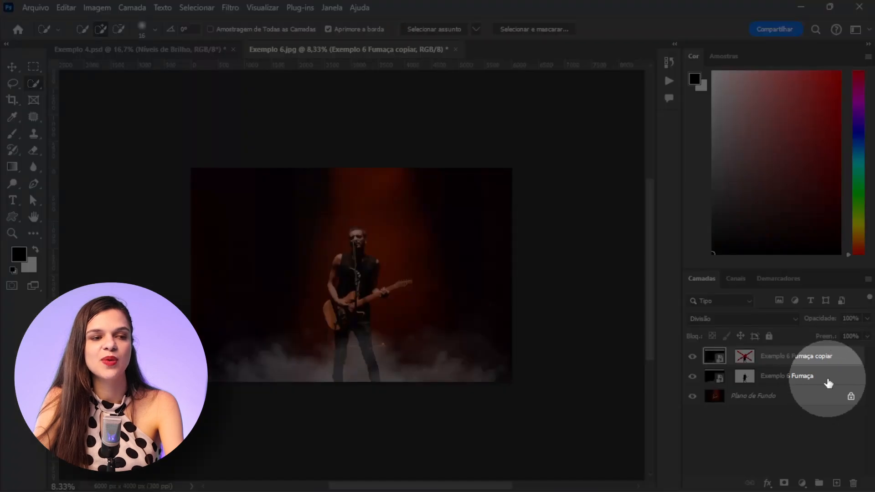
Step: Add a Matiz/Saturação adjustment clipped to Exemplo 6 Fumaça, with Colorir enabled, Matiz 360 and Saturação 25
{"action": "left_click", "coordinate": [769, 373]}
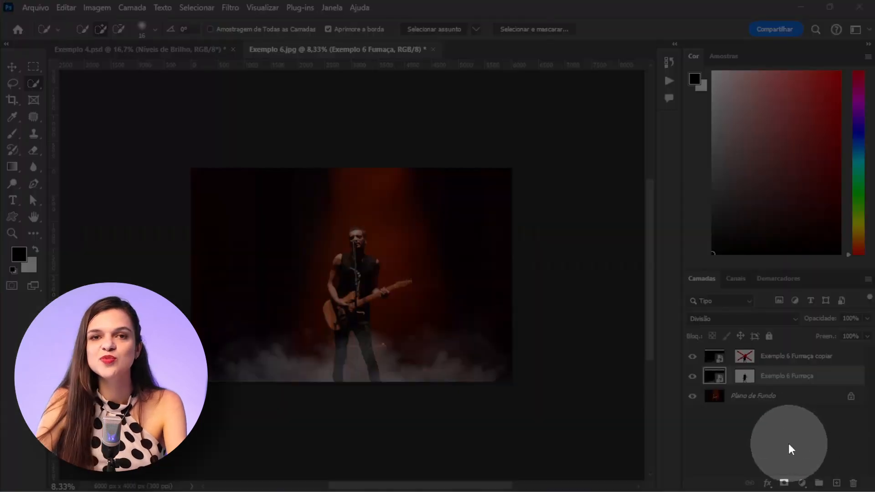
{"action": "left_click", "coordinate": [803, 484]}
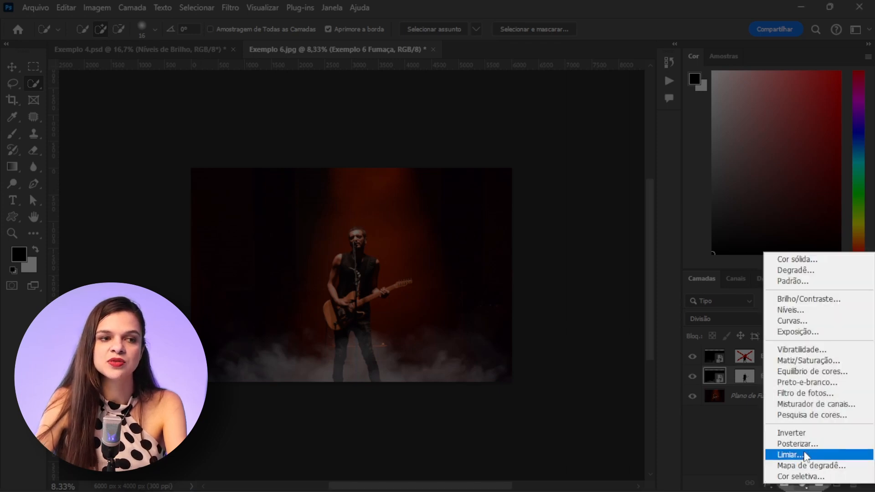
{"action": "left_click", "coordinate": [808, 361]}
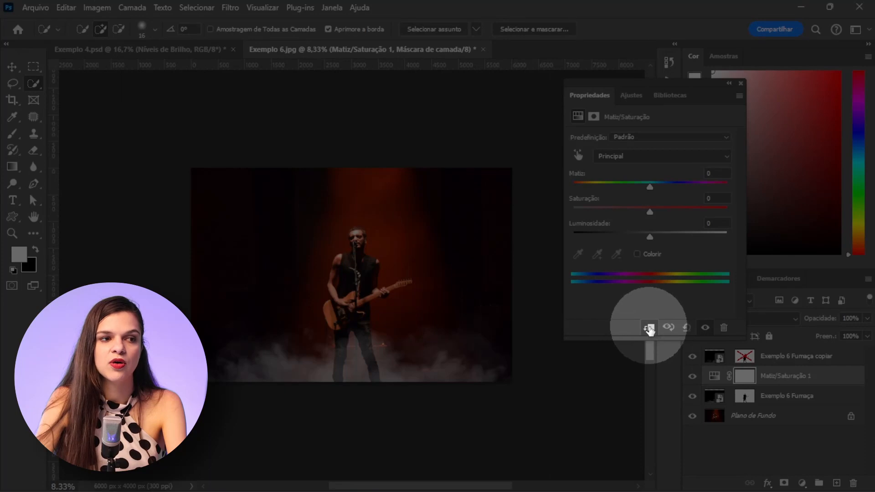
{"action": "left_click", "coordinate": [649, 328]}
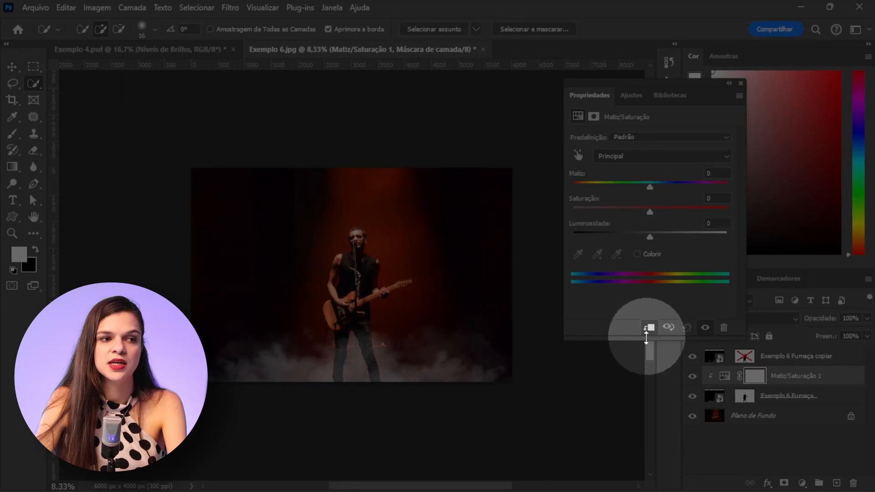
{"action": "left_click", "coordinate": [637, 254]}
{"action": "left_click_drag", "start_coordinate": [572, 186], "coordinate": [729, 193]}
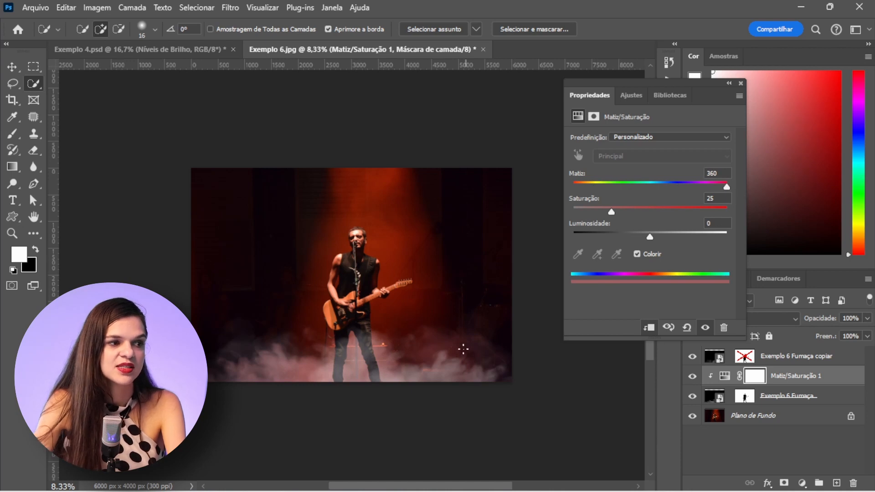
{"action": "left_click", "coordinate": [741, 83]}
{"action": "left_click", "coordinate": [710, 376], "text": "alt"}
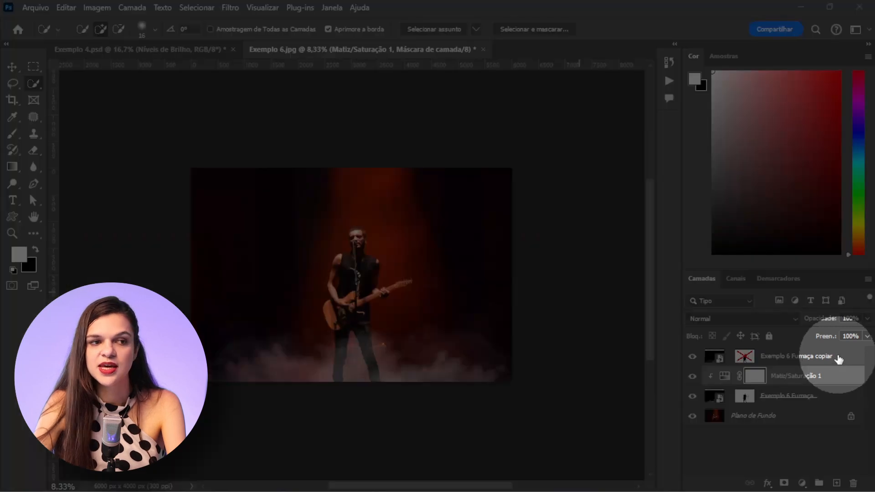
Step: Add a Matiz/Saturação adjustment clipped to Exemplo 6 Fumaça copiar, with Colorir enabled, Matiz 356 and Saturação 25
{"action": "left_click", "coordinate": [842, 361]}
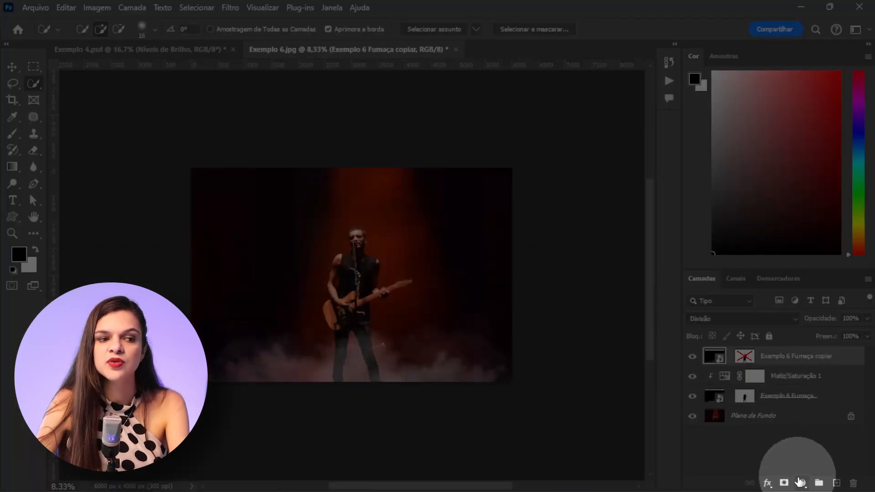
{"action": "left_click", "coordinate": [802, 483]}
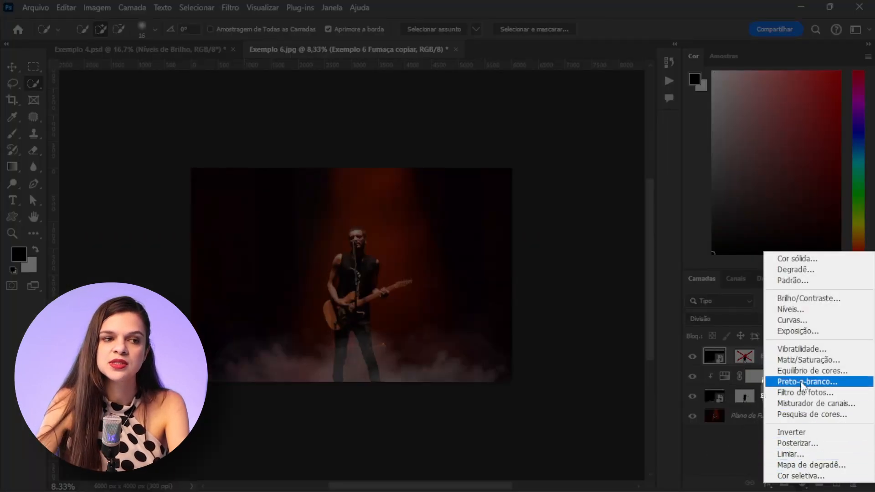
{"action": "left_click", "coordinate": [808, 359]}
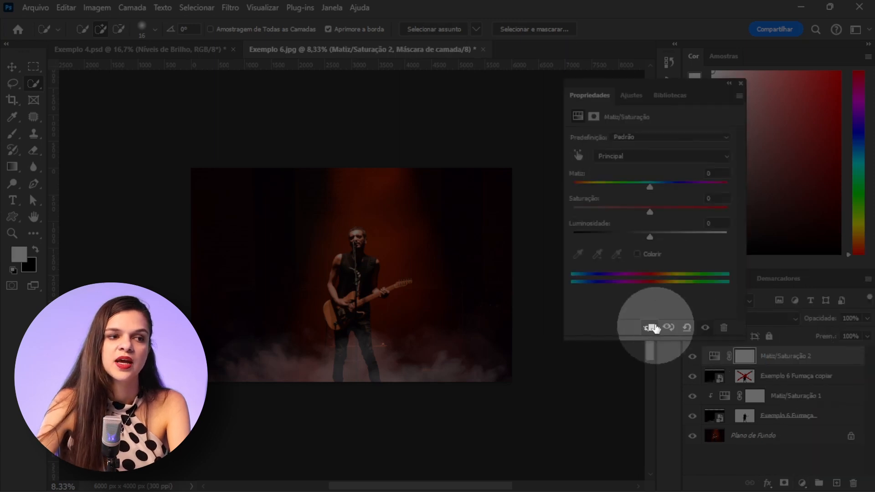
{"action": "left_click", "coordinate": [649, 328]}
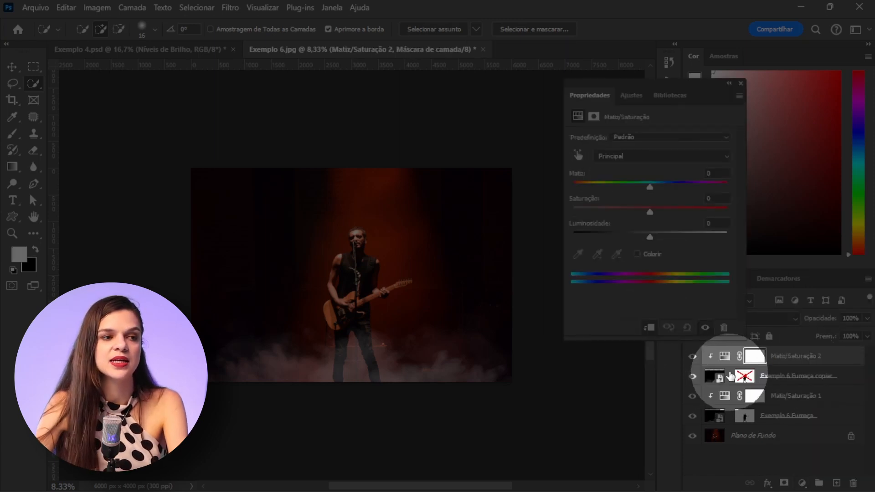
{"action": "left_click", "coordinate": [637, 254]}
{"action": "left_click_drag", "start_coordinate": [573, 187], "coordinate": [701, 187]}
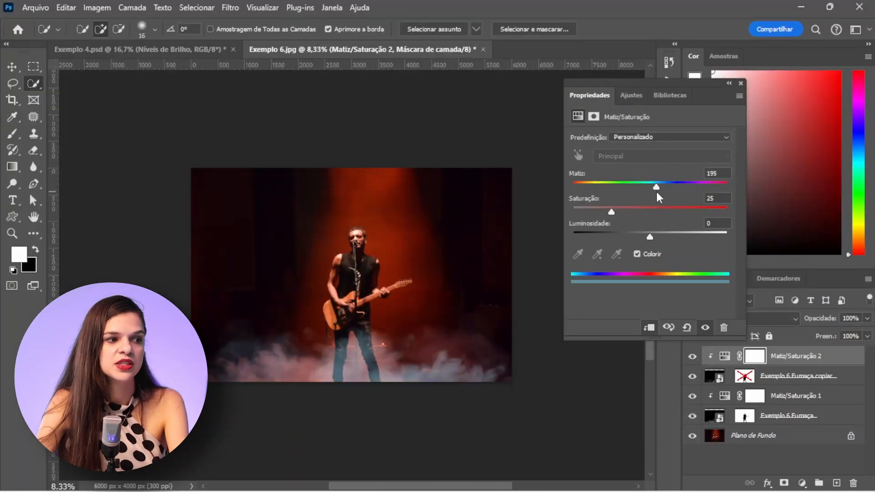
{"action": "mouse_move", "coordinate": [611, 211]}
{"action": "left_mouse_down"}
{"action": "mouse_move", "coordinate": [601, 211]}
{"action": "mouse_move", "coordinate": [612, 211]}
{"action": "left_mouse_up"}
{"action": "mouse_move", "coordinate": [717, 189]}
{"action": "left_mouse_down"}
{"action": "mouse_move", "coordinate": [706, 187]}
{"action": "mouse_move", "coordinate": [726, 187]}
{"action": "left_mouse_up"}
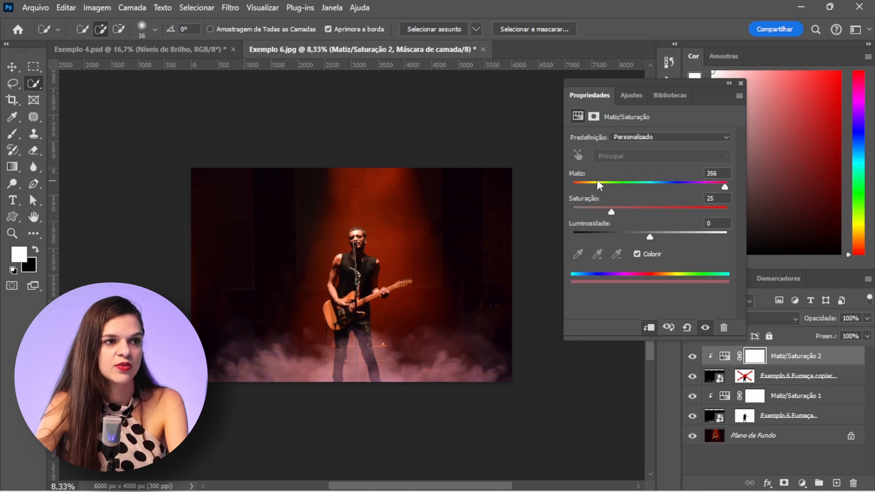
{"action": "left_click", "coordinate": [740, 83]}
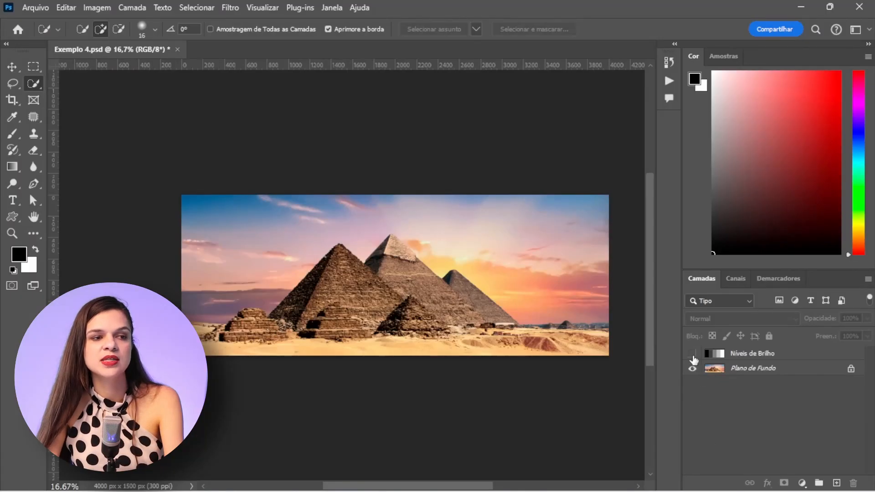
Step: Show the Níveis de Brilho layer over the pyramids in Exemplo 4.psd and set its blend mode to Sobrepor
{"action": "left_click", "coordinate": [692, 354]}
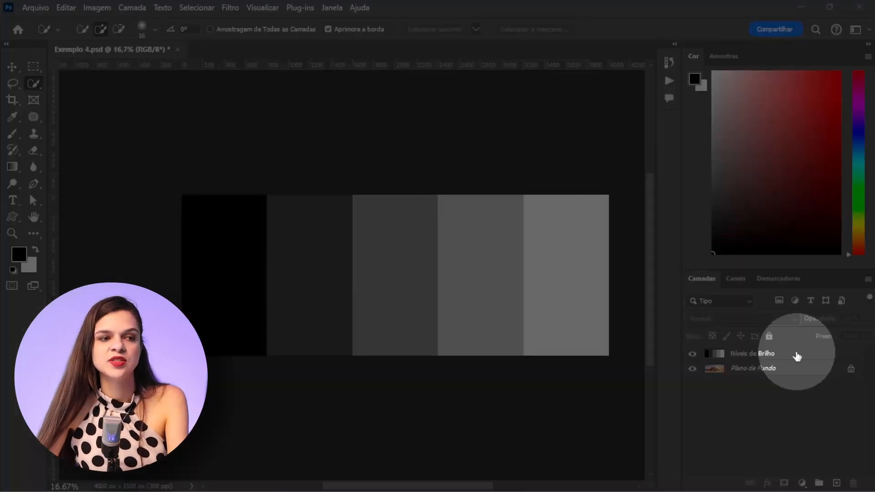
{"action": "left_click", "coordinate": [795, 355]}
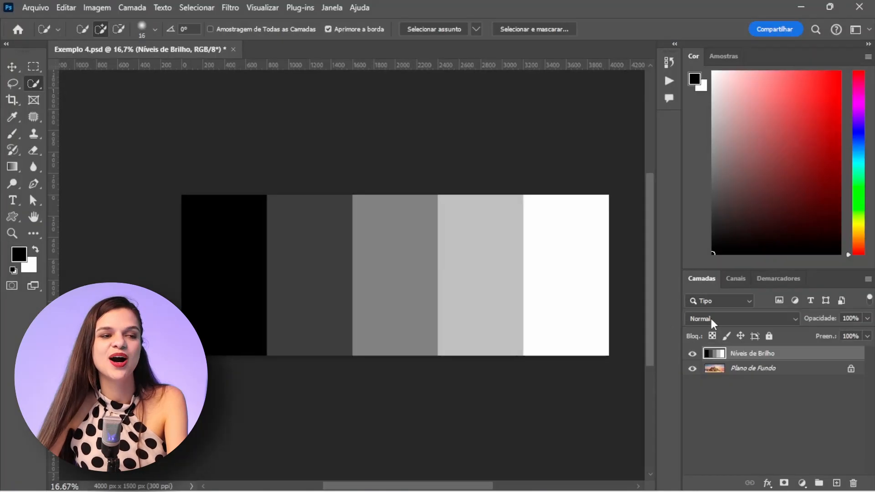
{"action": "left_click", "coordinate": [711, 319]}
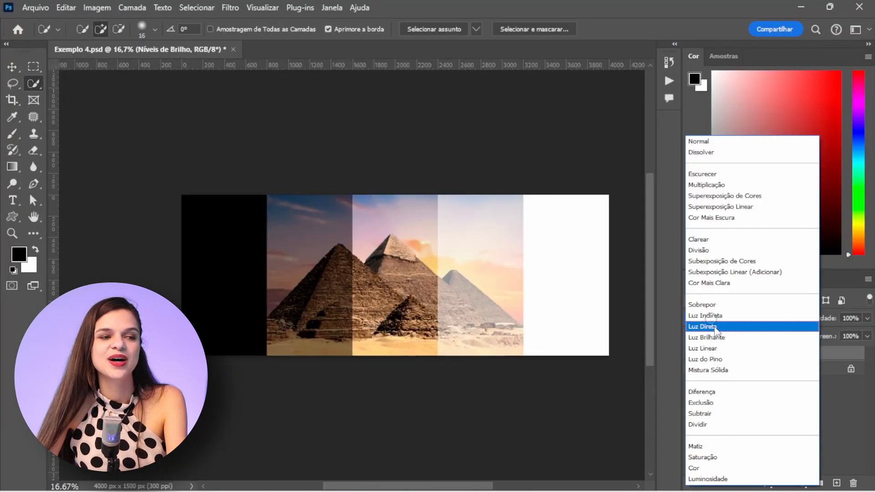
{"action": "left_click", "coordinate": [713, 306]}
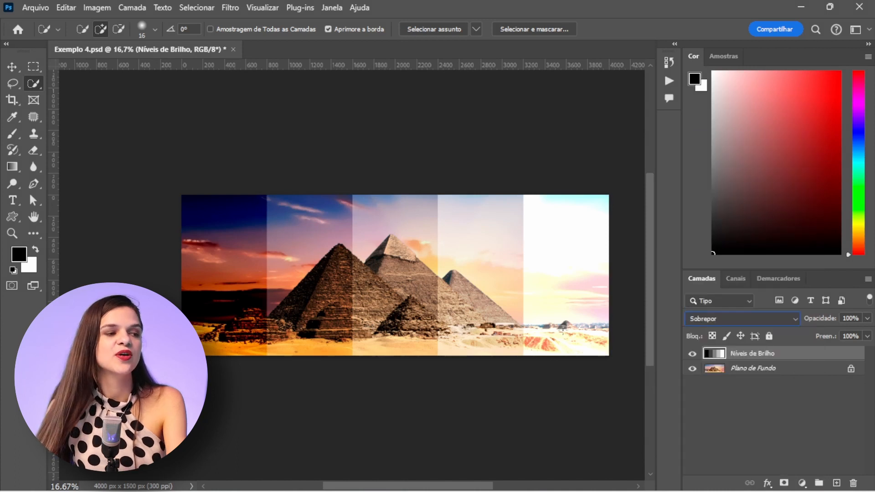
Step: Examine how Sobrepor affects the pyramids under each gray band, comparing with Níveis de Brilho hidden and shown
{"action": "key", "text": "ctrl+plus"}
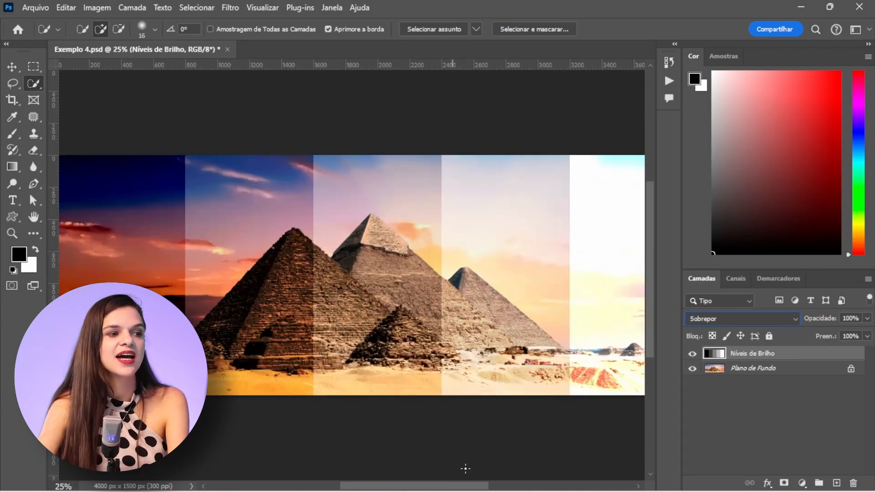
{"action": "key", "text": "ctrl+minus"}
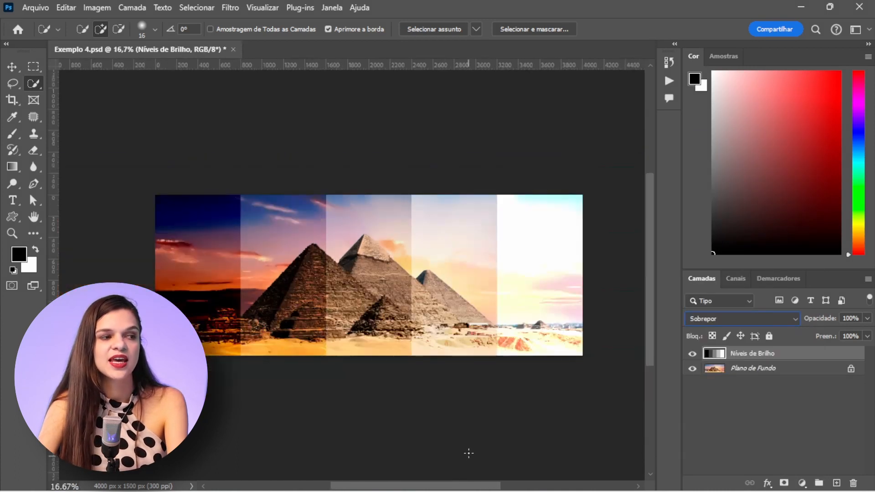
{"action": "key", "text": "ctrl+plus"}
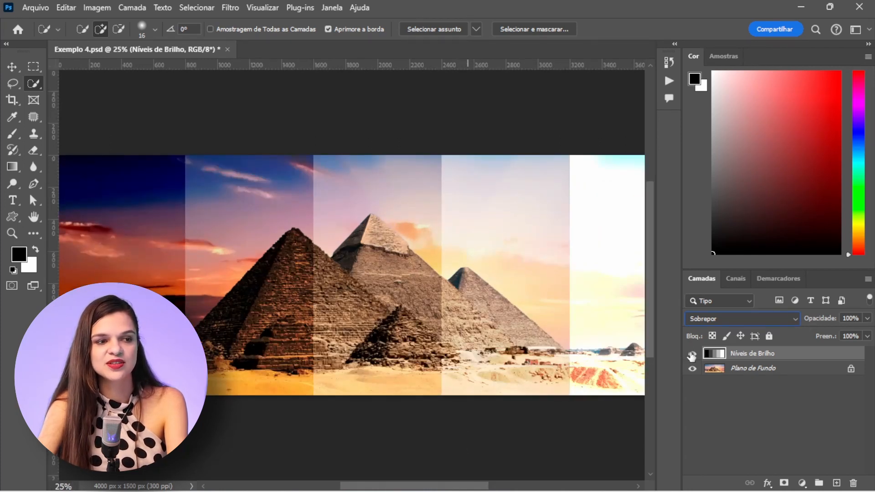
{"action": "key", "text": "ctrl+plus"}
{"action": "left_click", "coordinate": [692, 355]}
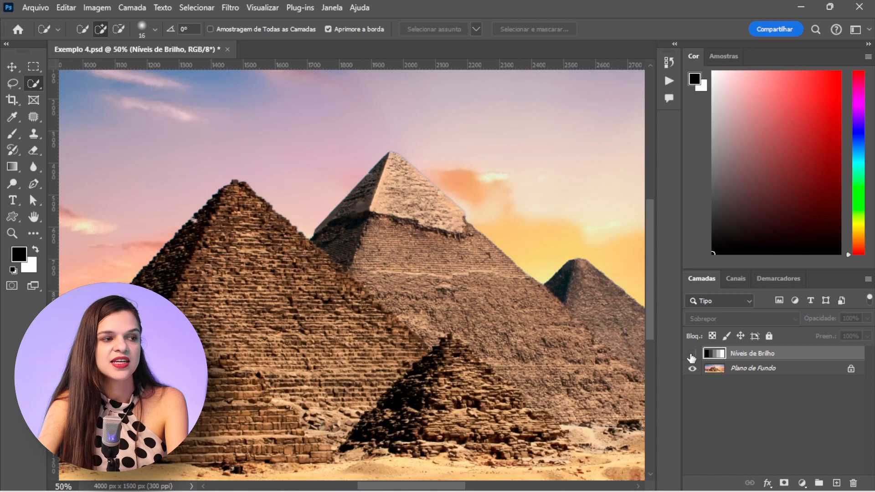
{"action": "left_click", "coordinate": [692, 356]}
{"action": "key", "text": "ctrl+minus"}
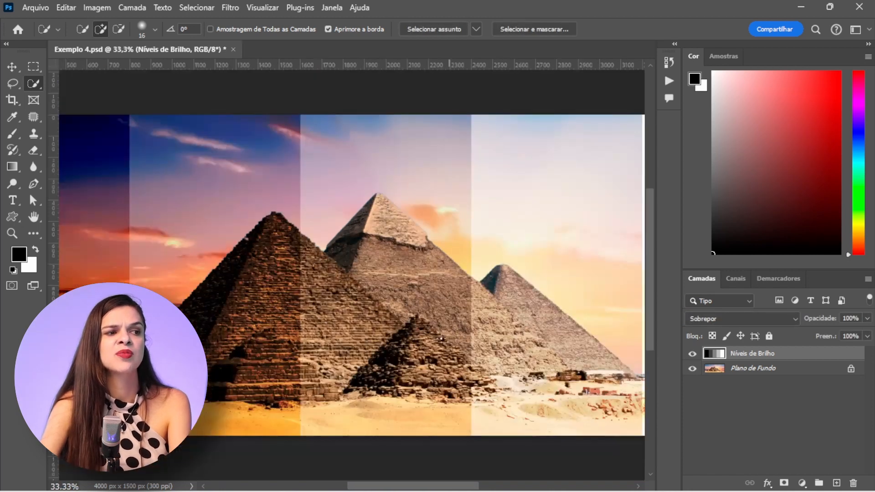
{"action": "key", "text": "ctrl+minus"}
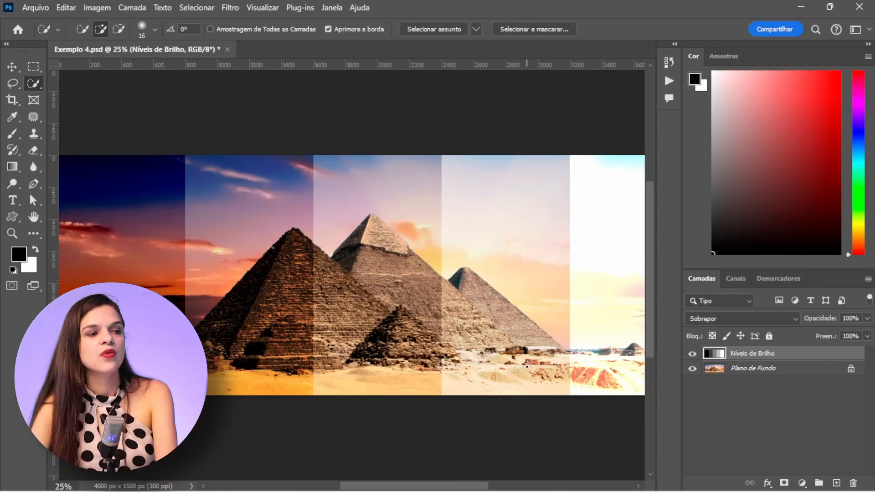
{"action": "key", "text": "ctrl+minus"}
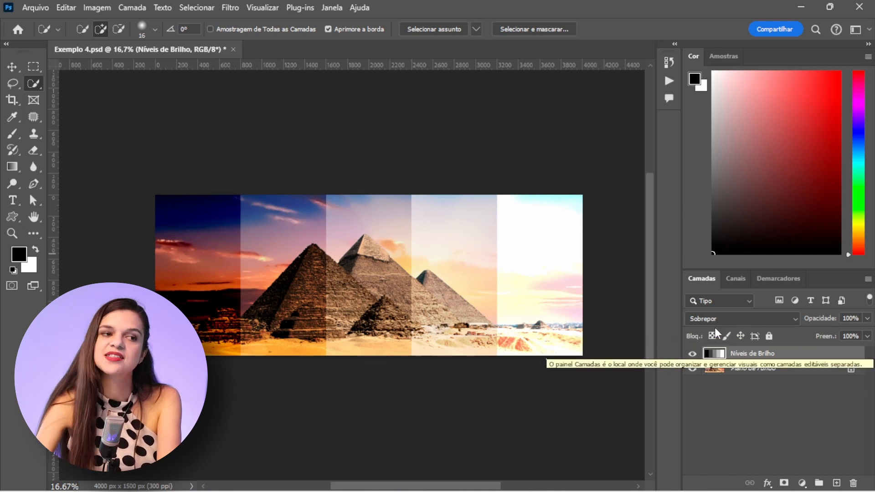
Step: Set Níveis de Brilho's blend mode to Luz Indireta and compare the pyramids with the layer hidden and shown
{"action": "scroll", "coordinate": [738, 319], "scroll_direction": "down", "scroll_amount": 1}
{"action": "key", "text": "ctrl+plus"}
{"action": "key", "text": "ctrl+plus"}
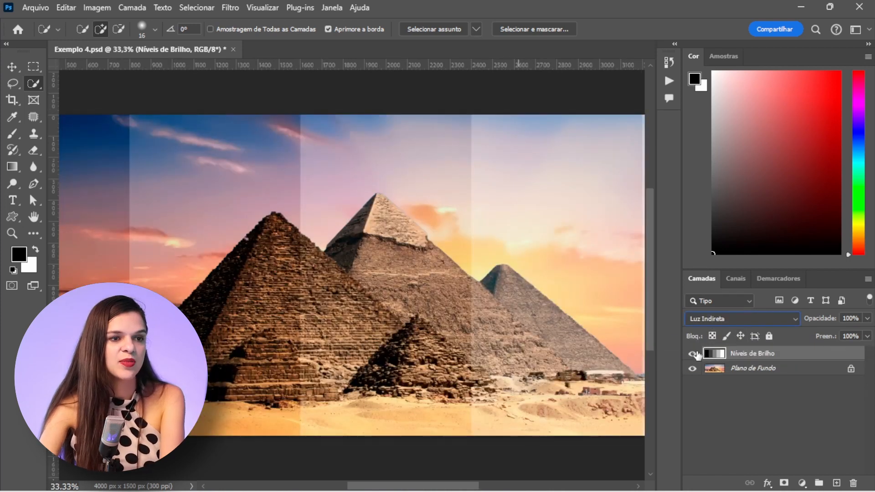
{"action": "left_click", "coordinate": [693, 354]}
{"action": "left_click", "coordinate": [692, 354]}
{"action": "key", "text": "ctrl+minus"}
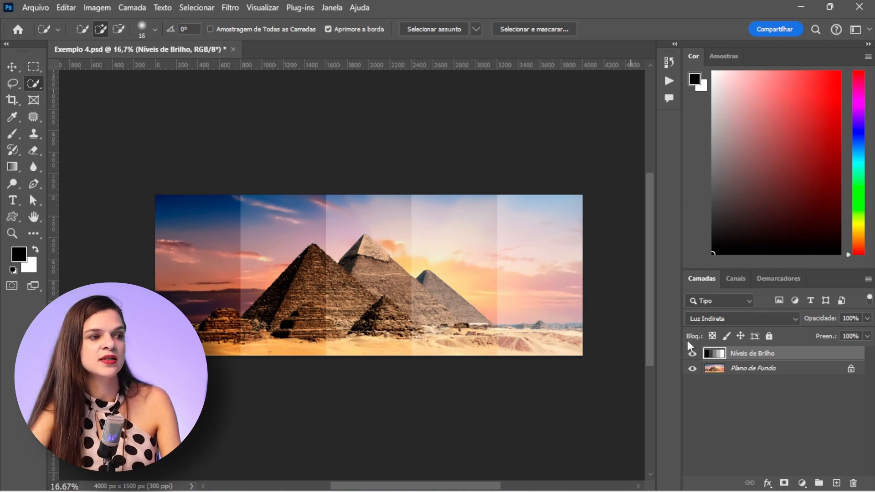
{"action": "key", "text": "shift+minus"}
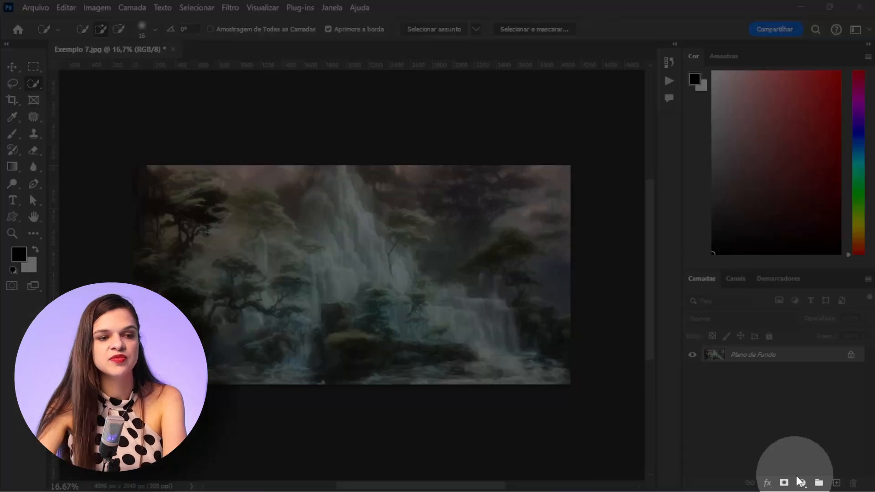
Step: Add a Curvas adjustment layer above the waterfall image, leaving its curve at the Padrão preset
{"action": "left_click", "coordinate": [802, 482]}
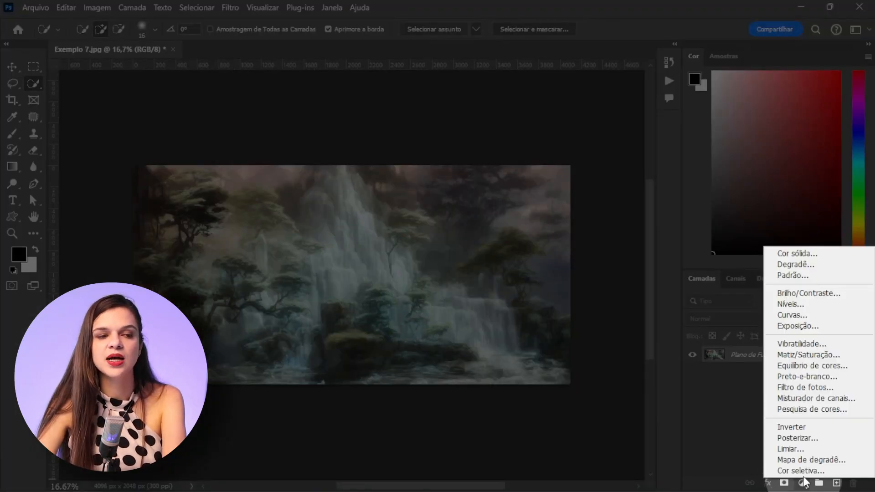
{"action": "left_click", "coordinate": [805, 320]}
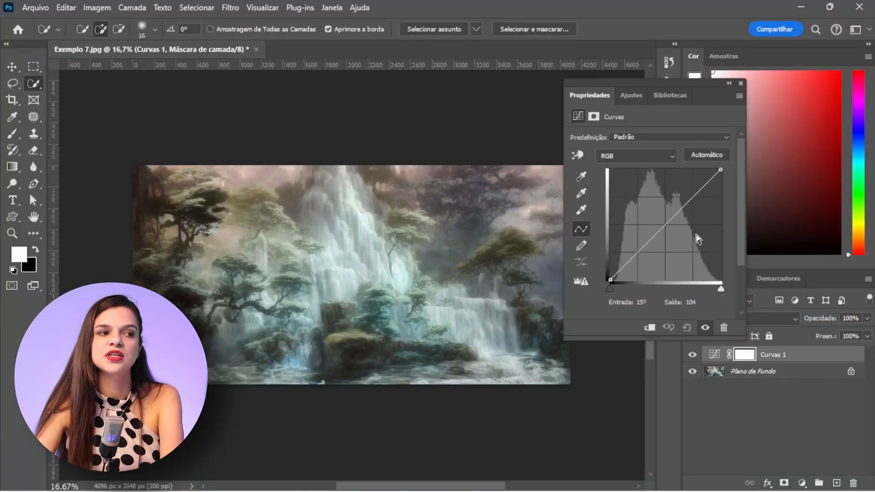
{"action": "left_click", "coordinate": [740, 83]}
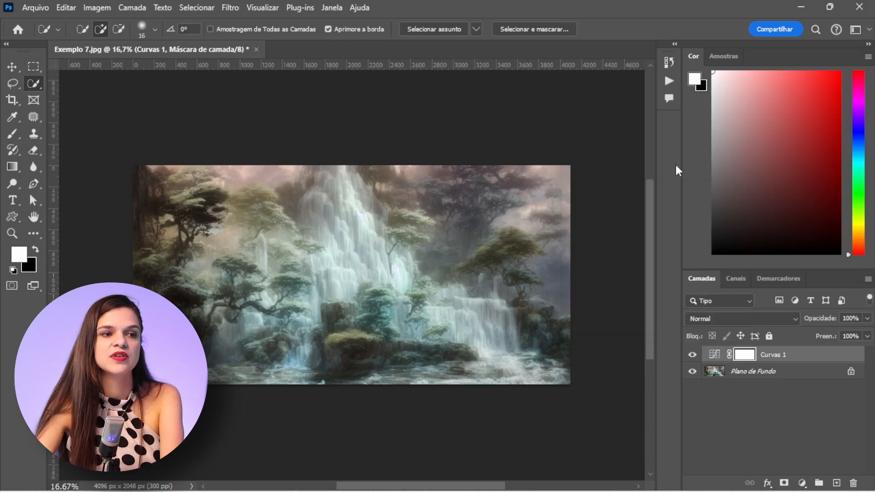
Step: Set Curvas 1's blend mode to Sobrepor and compare the waterfall with the layer hidden and shown
{"action": "left_click", "coordinate": [709, 320]}
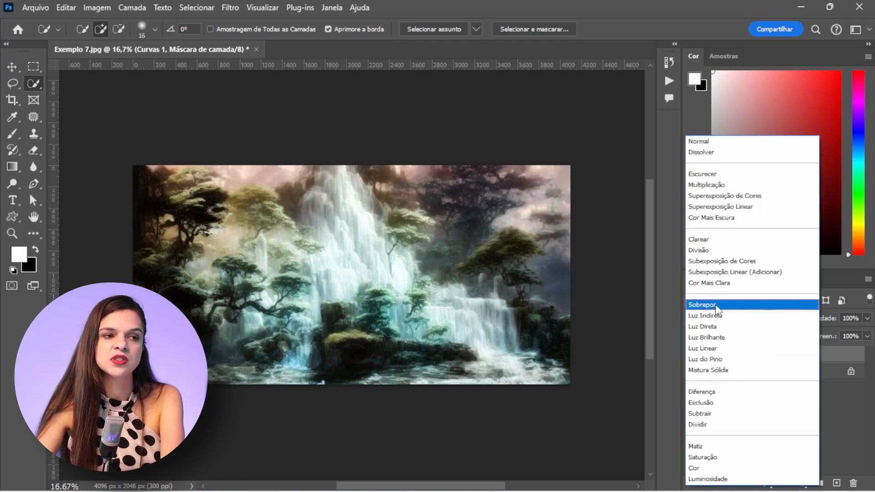
{"action": "left_click", "coordinate": [716, 305]}
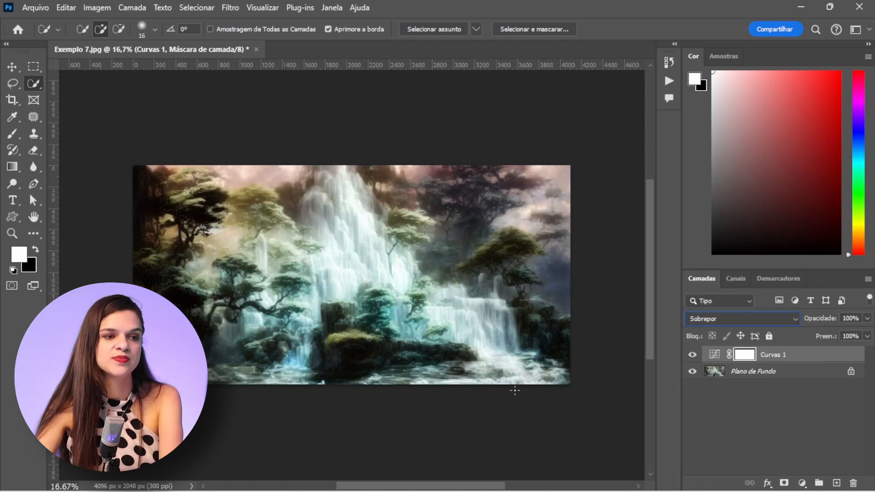
{"action": "left_click", "coordinate": [693, 356]}
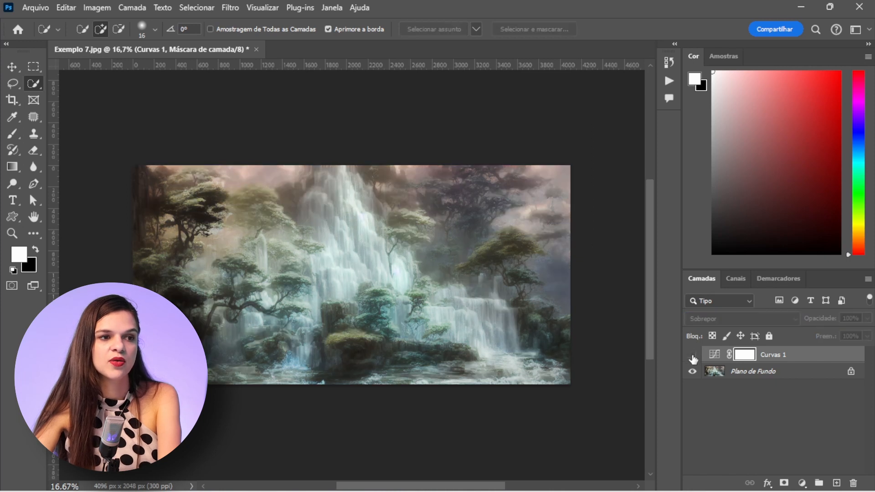
{"action": "left_click", "coordinate": [694, 356]}
{"action": "key", "text": "ctrl+plus"}
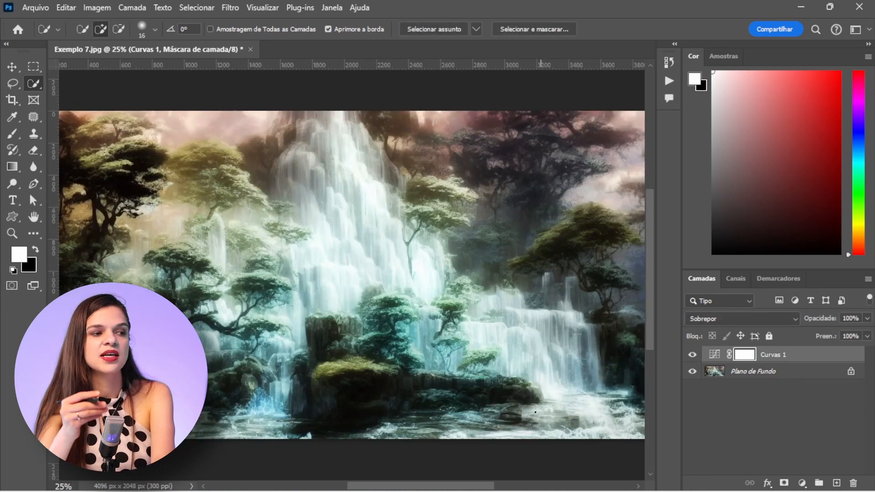
{"action": "key", "text": "ctrl+minus"}
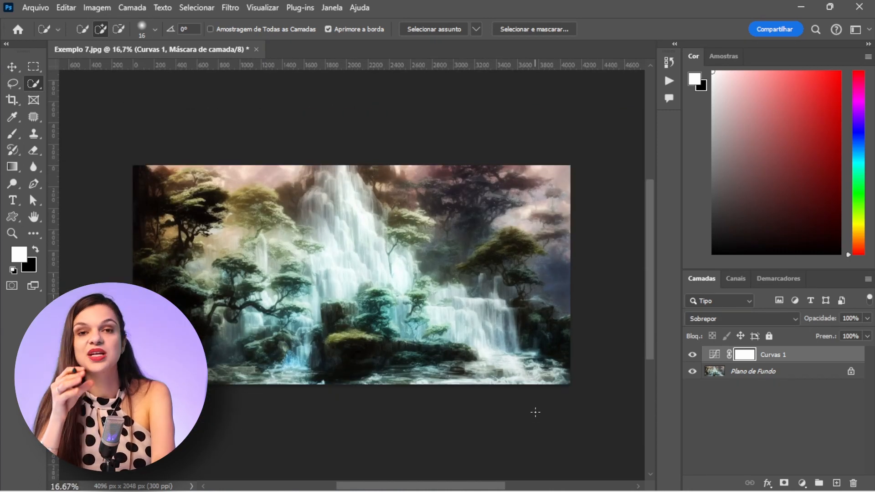
Step: Set Curvas 1's blend mode to Luz Indireta, compare the waterfall with the layer hidden and shown, and slightly reduce its opacity
{"action": "left_click", "coordinate": [719, 321]}
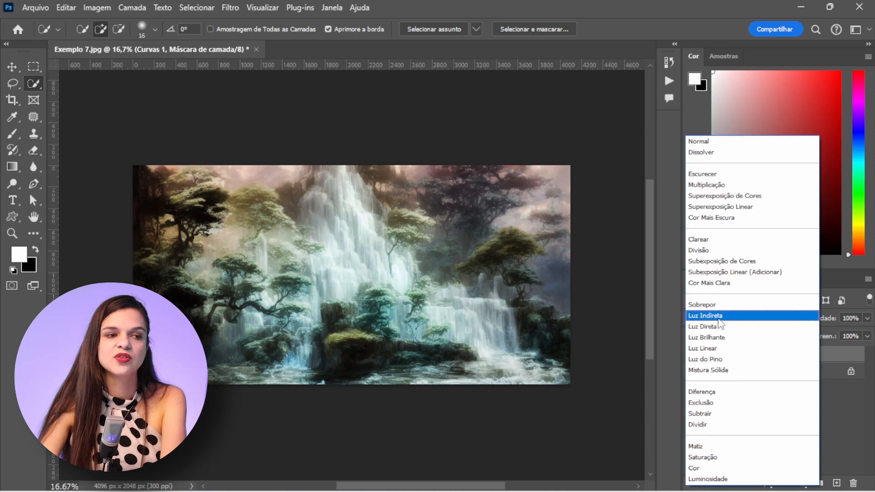
{"action": "left_click", "coordinate": [721, 316]}
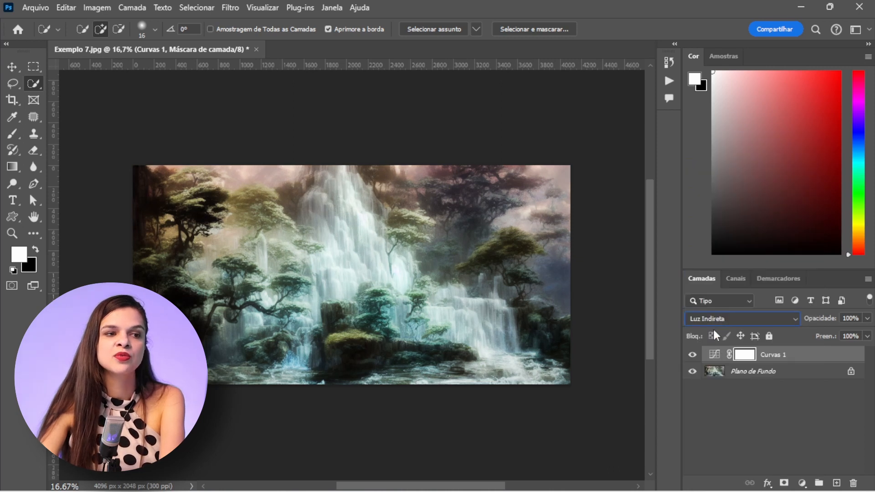
{"action": "left_click", "coordinate": [693, 356]}
{"action": "left_click", "coordinate": [697, 357]}
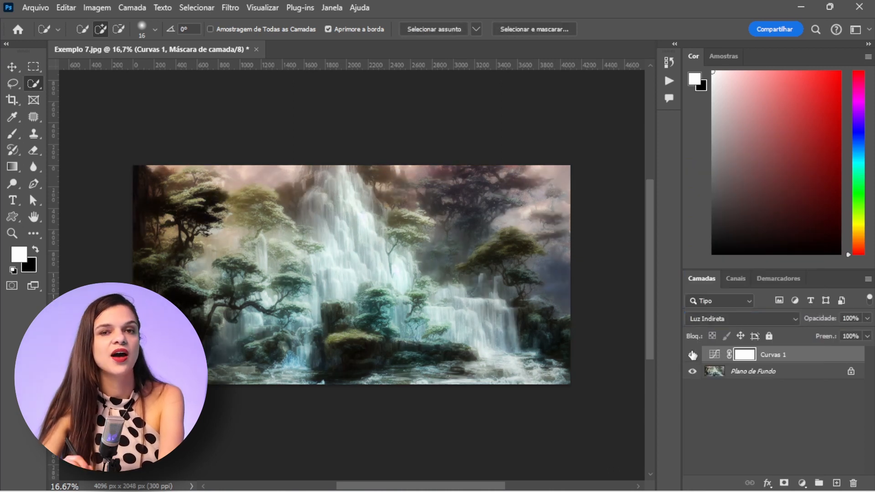
{"action": "key", "text": "ctrl+minus"}
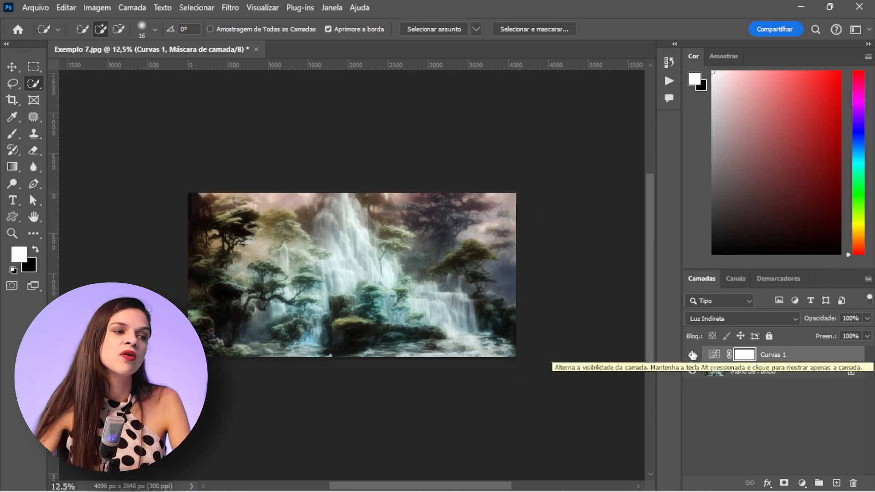
{"action": "left_click_drag", "start_coordinate": [831, 322], "coordinate": [824, 325]}
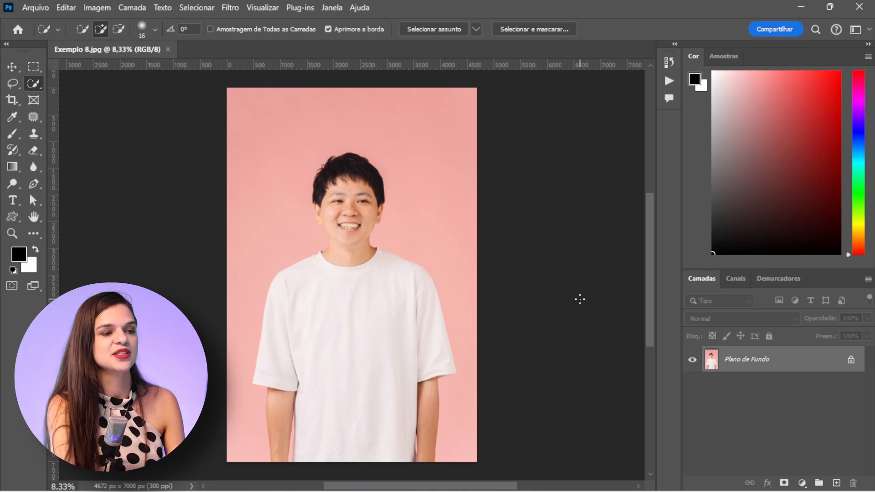
Step: Place the Exemplo 8 Textura image from the Exemplos folder over the man's portrait in Exemplo 8.jpg
{"action": "key", "text": "alt+Tab"}
{"action": "double_click", "coordinate": [532, 380]}
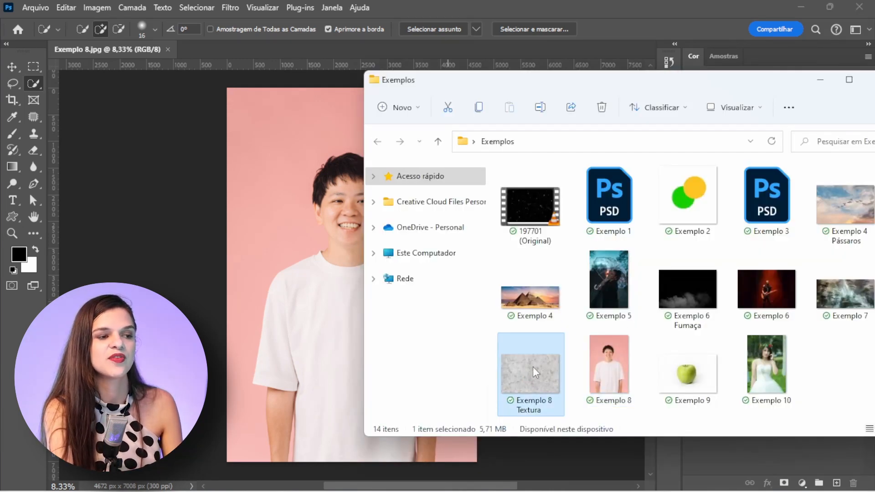
{"action": "left_click_drag", "start_coordinate": [536, 373], "coordinate": [314, 288]}
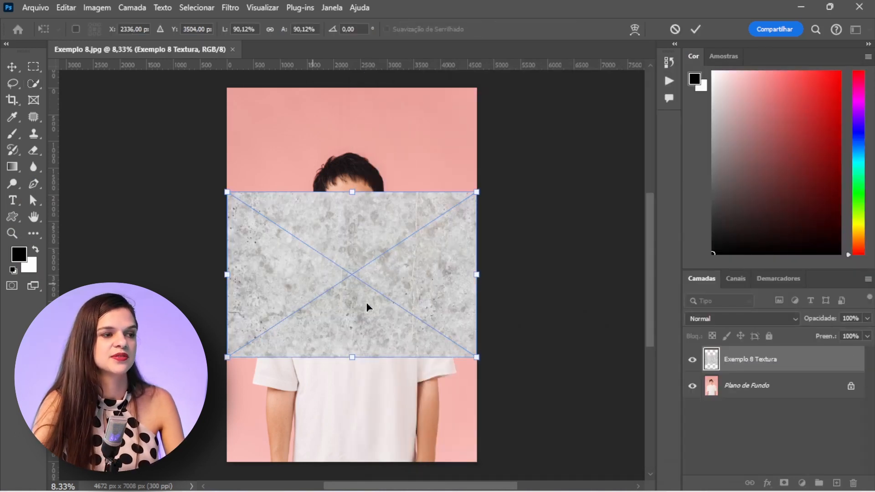
Step: Rotate the placed texture 90° clockwise and scale it from its center to about 150% so it covers the whole canvas
{"action": "right_click", "coordinate": [387, 319]}
{"action": "left_click", "coordinate": [428, 348]}
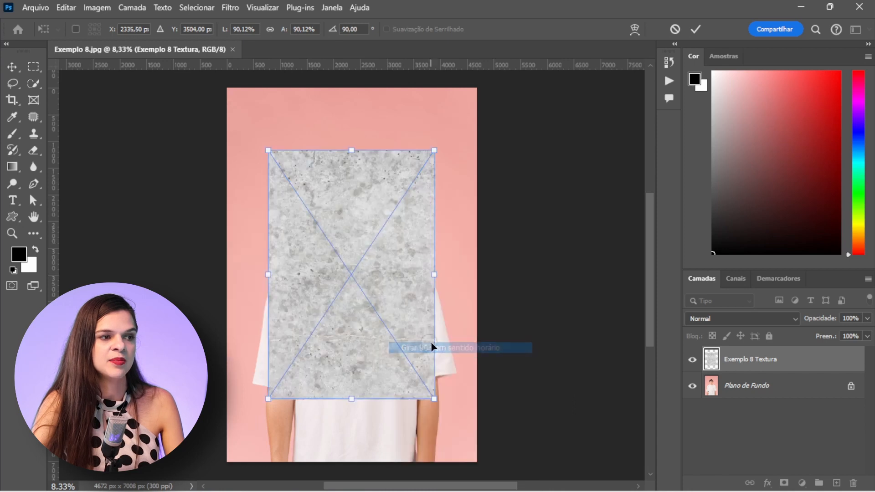
{"action": "key", "text": "ctrl+minus"}
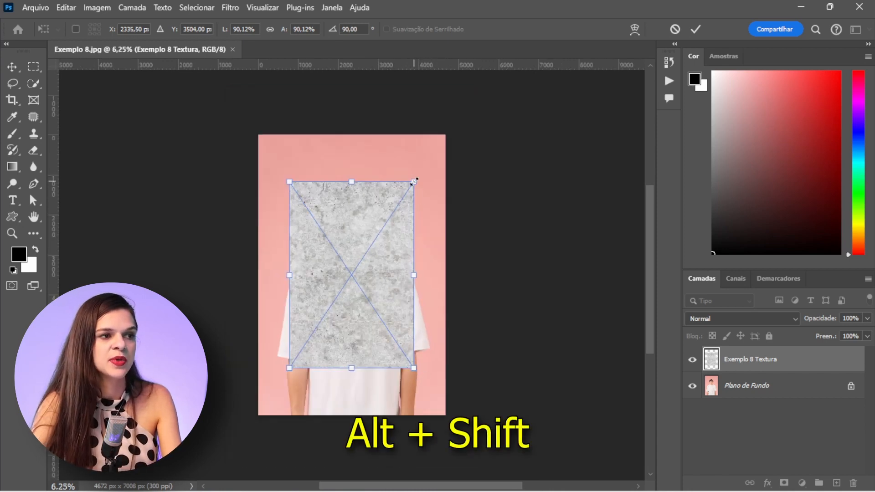
{"action": "left_click_drag", "start_coordinate": [413, 182], "coordinate": [473, 134]}
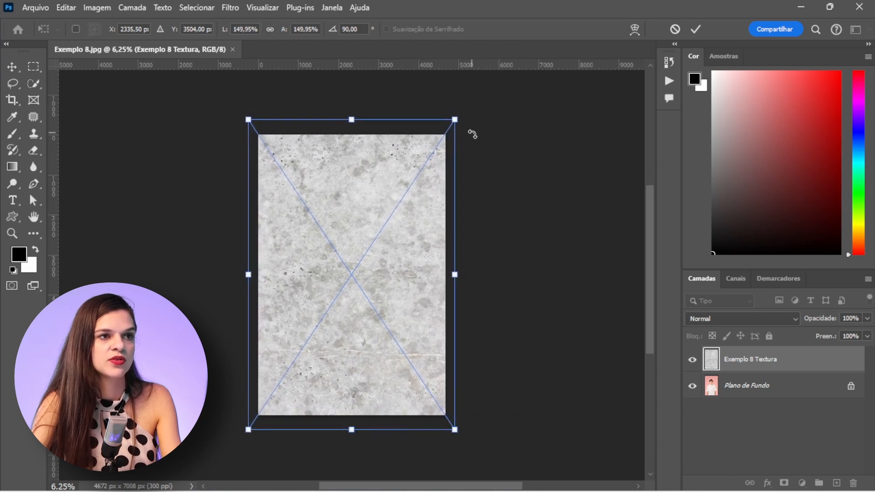
{"action": "key", "text": "Return"}
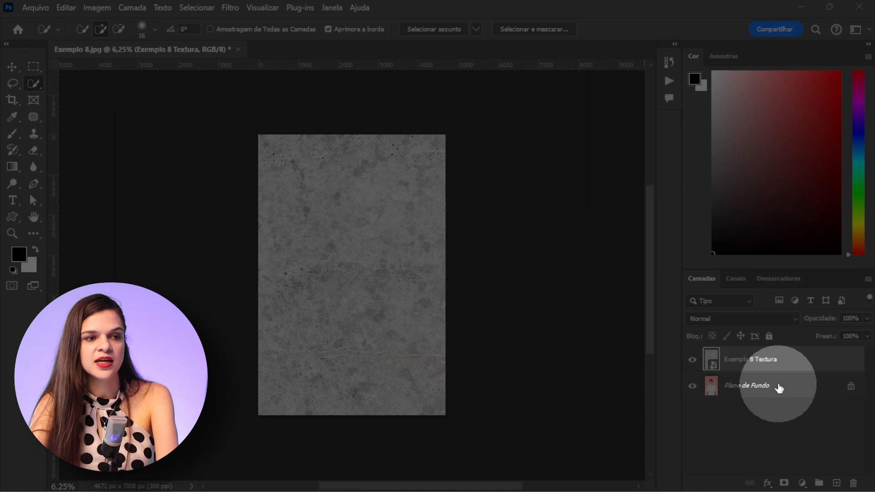
Step: Select the man on Plano de Fundo with Selecionar assunto and mask him out of the Exemplo 8 Textura layer
{"action": "left_click", "coordinate": [779, 387]}
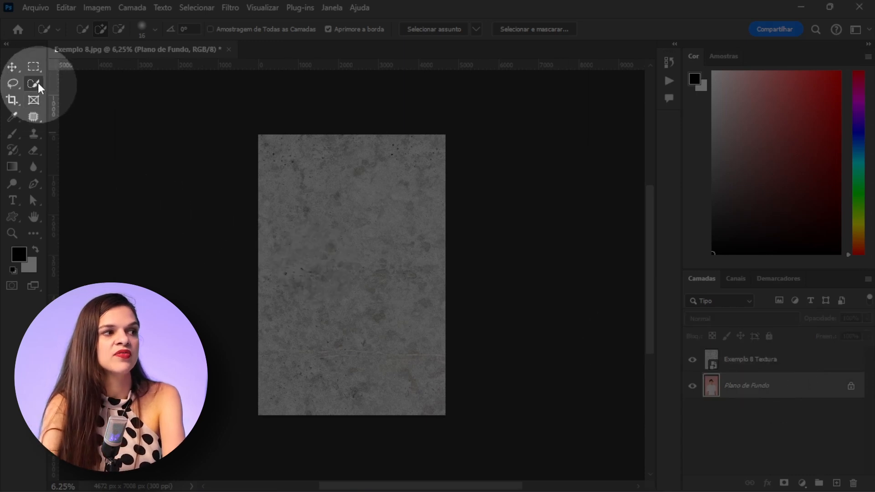
{"action": "left_click", "coordinate": [442, 36]}
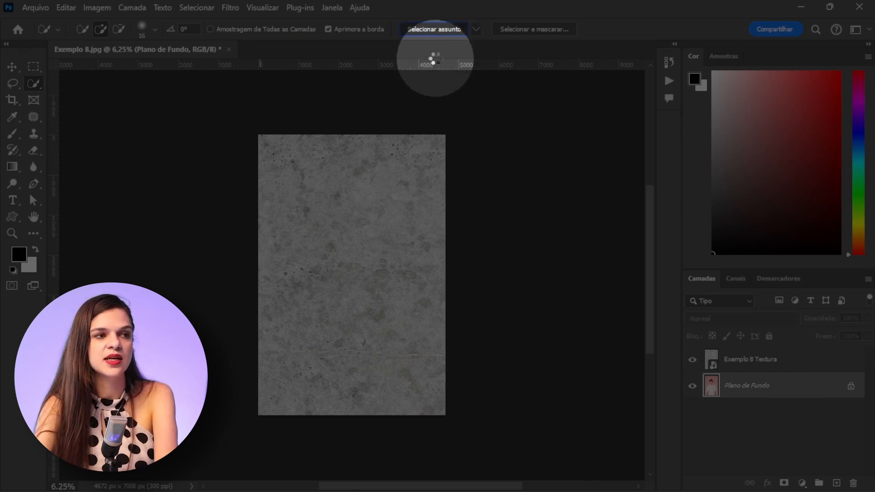
{"action": "left_click", "coordinate": [793, 362]}
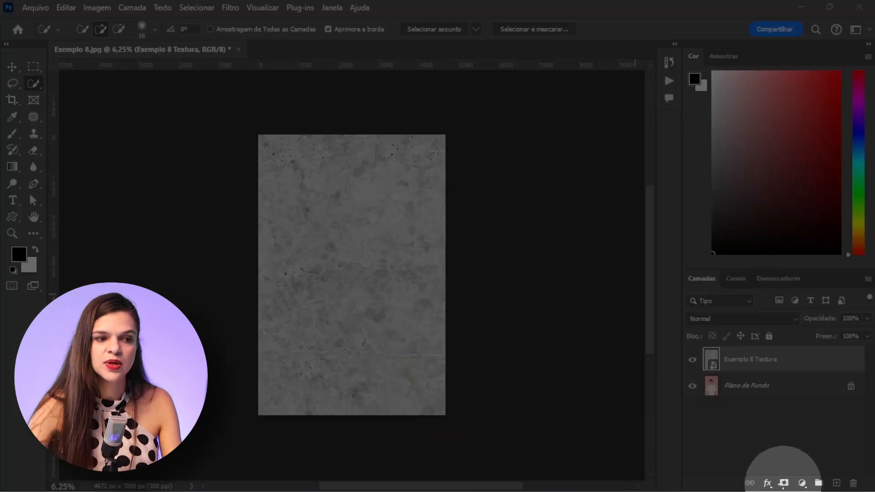
{"action": "left_click", "coordinate": [784, 483], "text": "alt"}
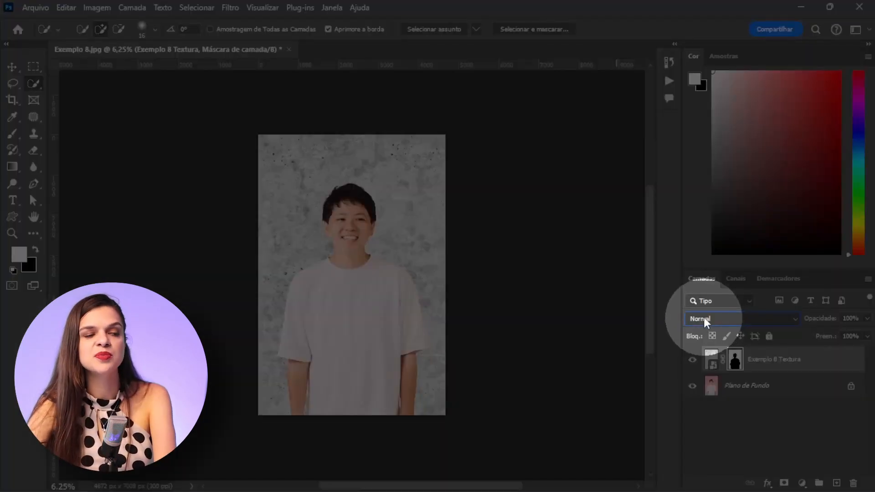
Step: Set the Exemplo 8 Textura layer's blend mode to Sobrepor and its opacity to 78%
{"action": "left_click", "coordinate": [705, 320]}
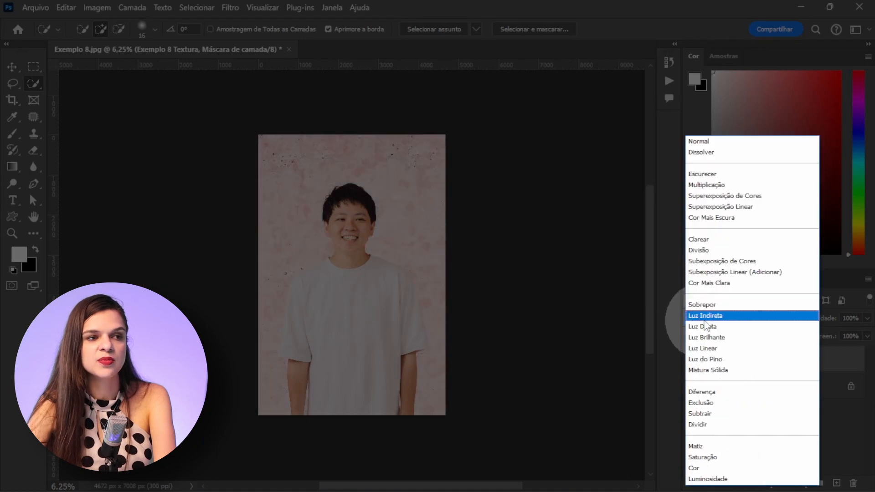
{"action": "left_click", "coordinate": [705, 306]}
{"action": "key", "text": "ctrl+plus"}
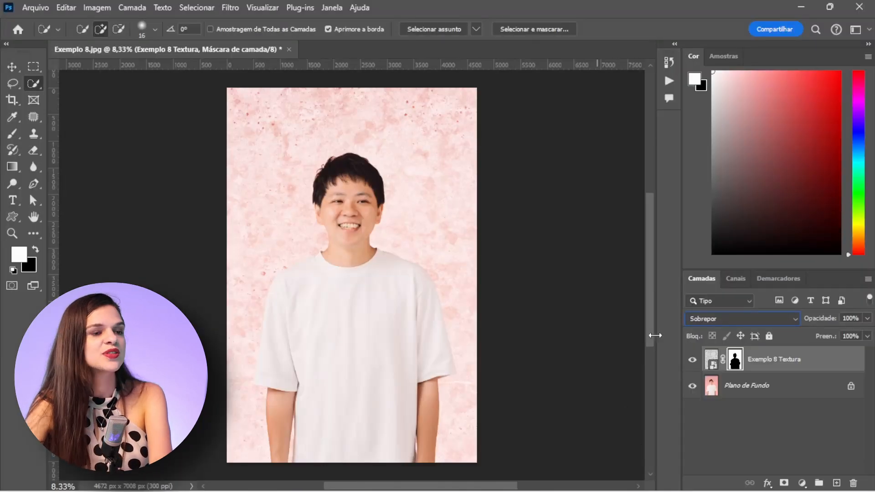
{"action": "left_click_drag", "start_coordinate": [809, 319], "coordinate": [824, 318]}
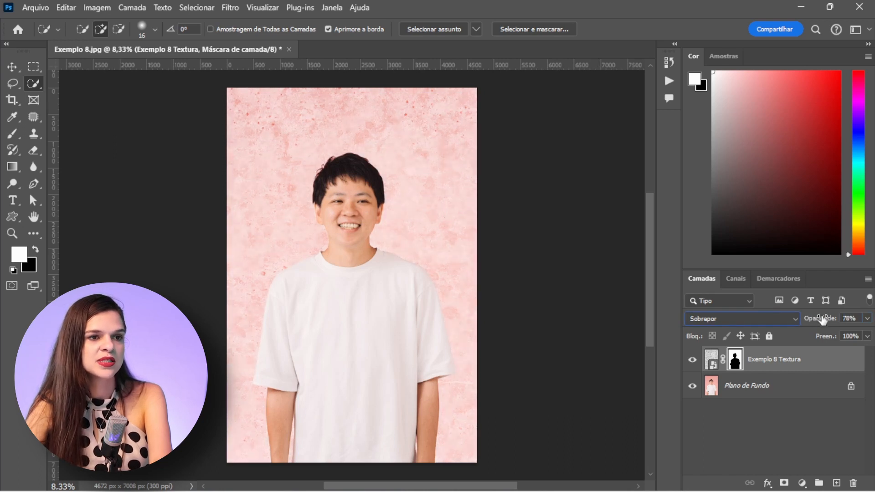
Step: Change the Exemplo 8 Textura layer to Luz Indireta at 83% opacity and inspect the textured background
{"action": "left_click", "coordinate": [733, 319]}
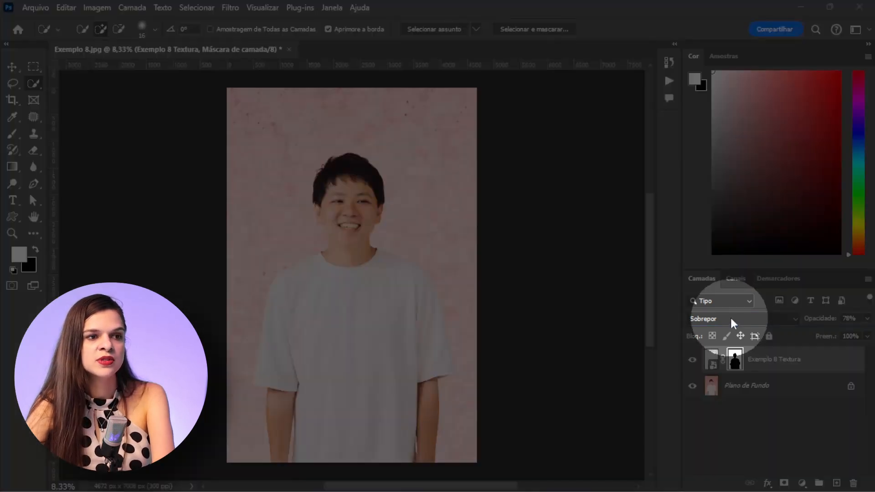
{"action": "left_click", "coordinate": [714, 317]}
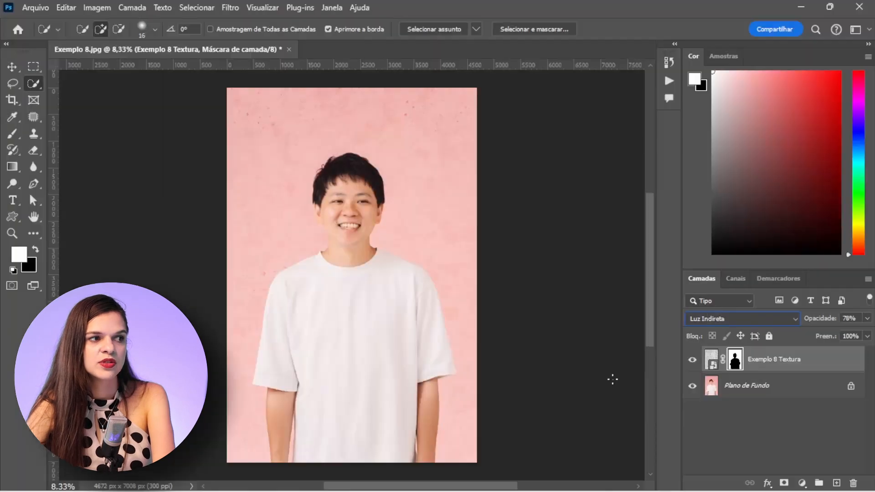
{"action": "left_click_drag", "start_coordinate": [822, 318], "coordinate": [827, 318]}
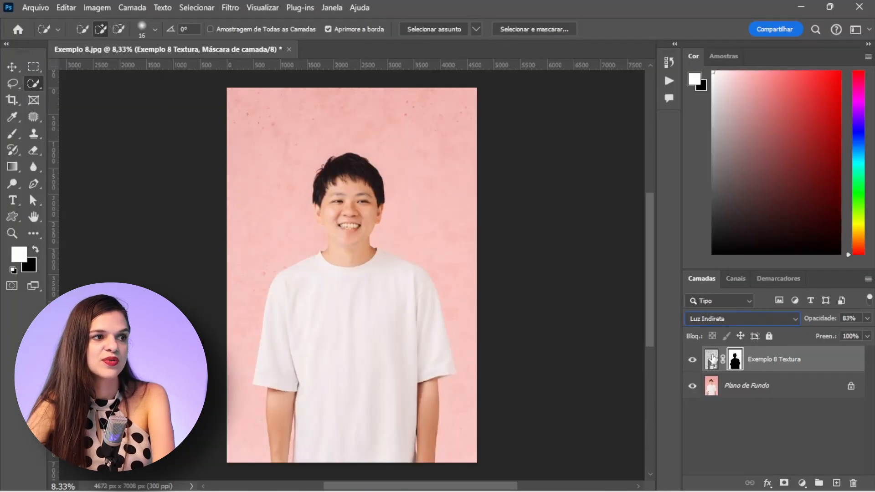
{"action": "key", "text": "ctrl+plus"}
{"action": "key", "text": "ctrl+minus"}
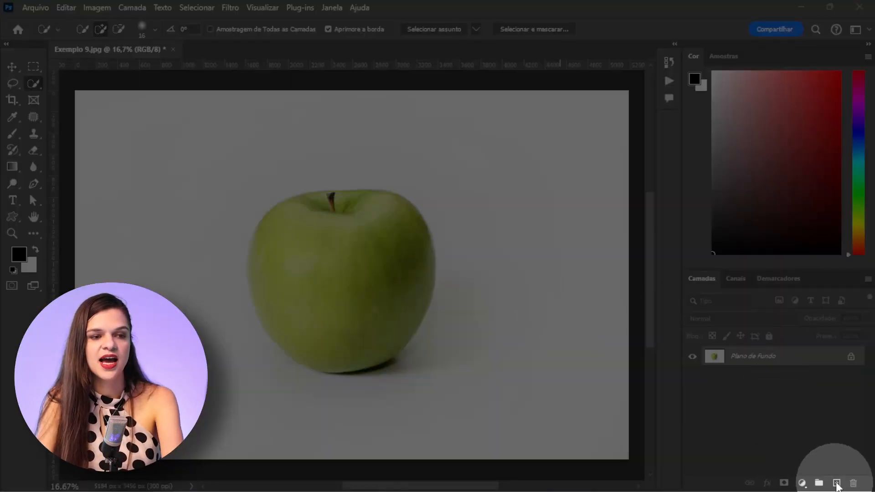
Step: Create a new layer above the green apple in Exemplo 9.jpg and paint over the apple's body with a bright red soft brush
{"action": "left_click", "coordinate": [837, 483]}
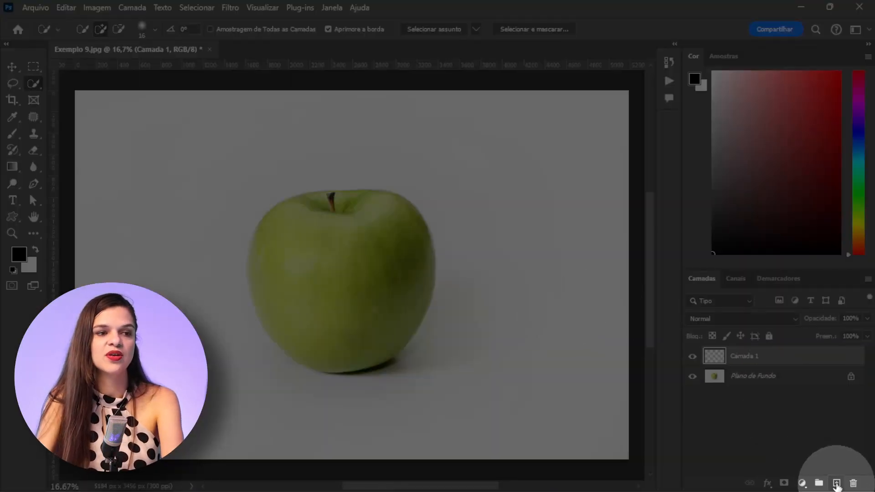
{"action": "left_click", "coordinate": [14, 135]}
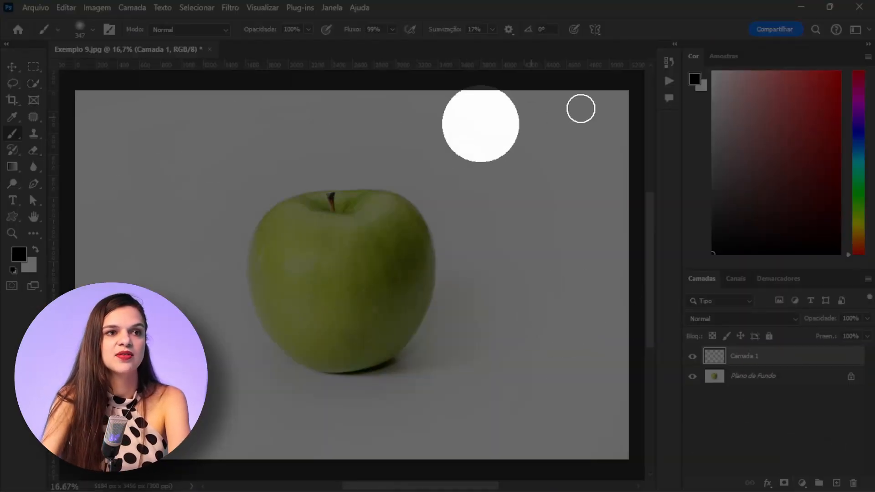
{"action": "left_click_drag", "start_coordinate": [766, 132], "coordinate": [839, 72]}
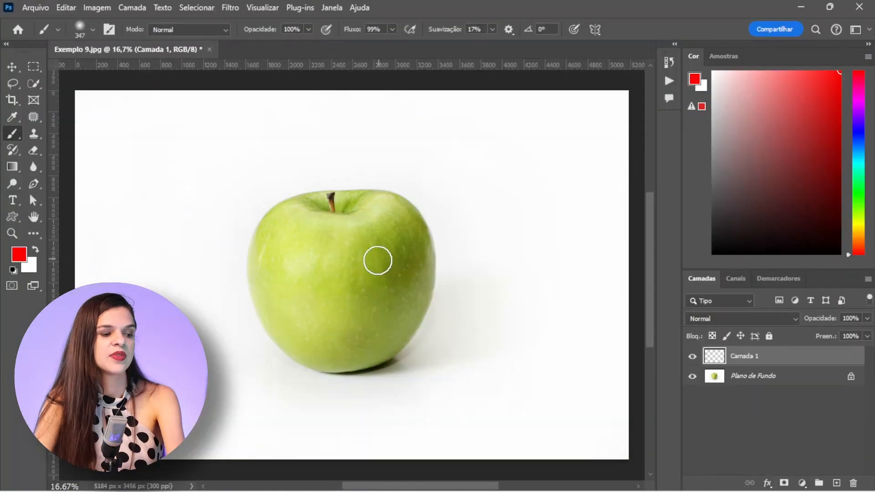
{"action": "mouse_move", "coordinate": [342, 305]}
{"action": "left_mouse_down"}
{"action": "mouse_move", "coordinate": [354, 256]}
{"action": "mouse_move", "coordinate": [328, 325]}
{"action": "mouse_move", "coordinate": [378, 258]}
{"action": "mouse_move", "coordinate": [380, 223]}
{"action": "mouse_move", "coordinate": [402, 254]}
{"action": "mouse_move", "coordinate": [404, 293]}
{"action": "mouse_move", "coordinate": [392, 321]}
{"action": "mouse_move", "coordinate": [275, 320]}
{"action": "mouse_move", "coordinate": [274, 298]}
{"action": "mouse_move", "coordinate": [320, 293]}
{"action": "mouse_move", "coordinate": [309, 277]}
{"action": "mouse_move", "coordinate": [340, 261]}
{"action": "mouse_move", "coordinate": [384, 274]}
{"action": "mouse_move", "coordinate": [348, 289]}
{"action": "left_mouse_up"}
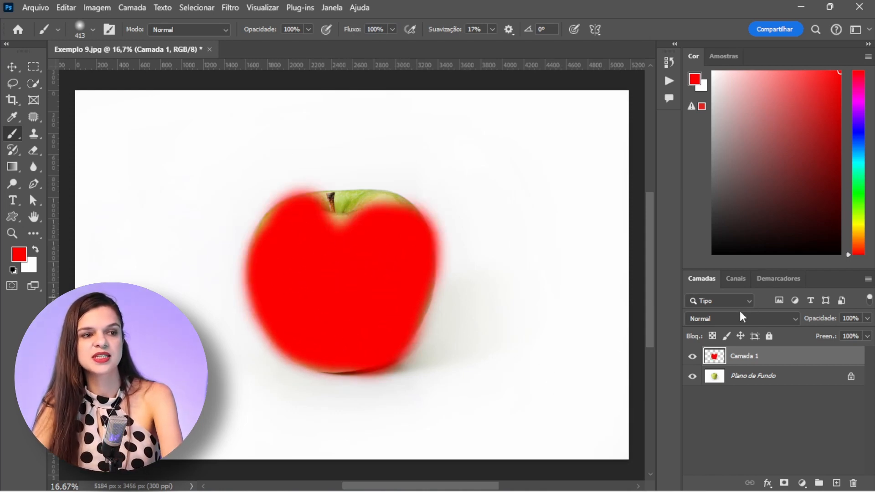
Step: Set the red paint layer's blend mode to Cor and paint over the remaining green areas around the apple's stem and edges
{"action": "left_click", "coordinate": [735, 323]}
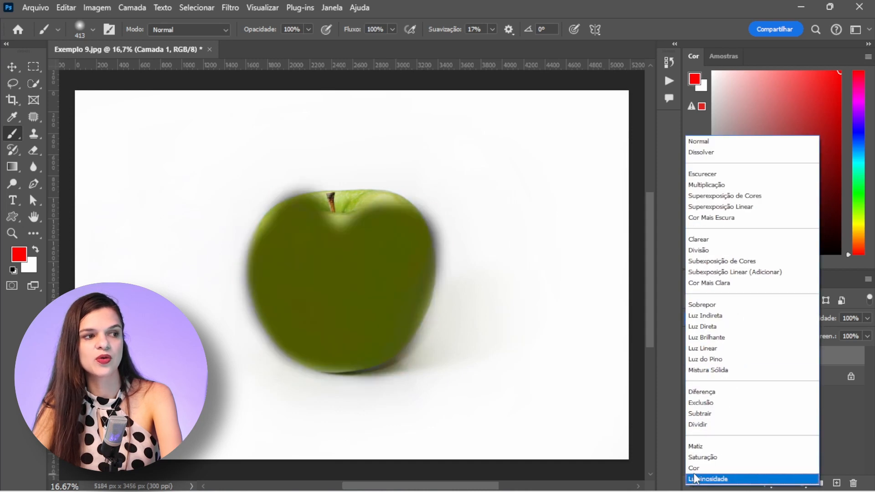
{"action": "left_click", "coordinate": [697, 471]}
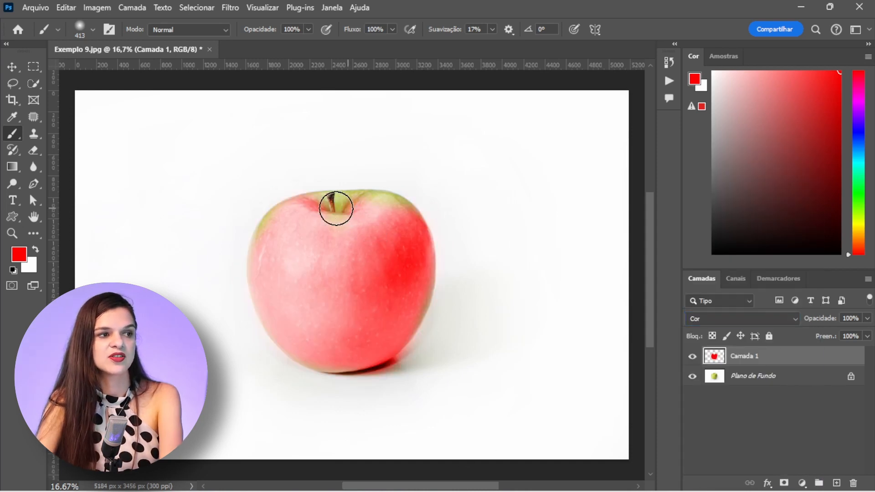
{"action": "mouse_move", "coordinate": [332, 203]}
{"action": "left_mouse_down"}
{"action": "mouse_move", "coordinate": [401, 212]}
{"action": "mouse_move", "coordinate": [398, 204]}
{"action": "mouse_move", "coordinate": [305, 262]}
{"action": "mouse_move", "coordinate": [280, 206]}
{"action": "mouse_move", "coordinate": [258, 239]}
{"action": "mouse_move", "coordinate": [291, 318]}
{"action": "mouse_move", "coordinate": [350, 364]}
{"action": "left_mouse_up"}
{"action": "key", "text": "ctrl+minus"}
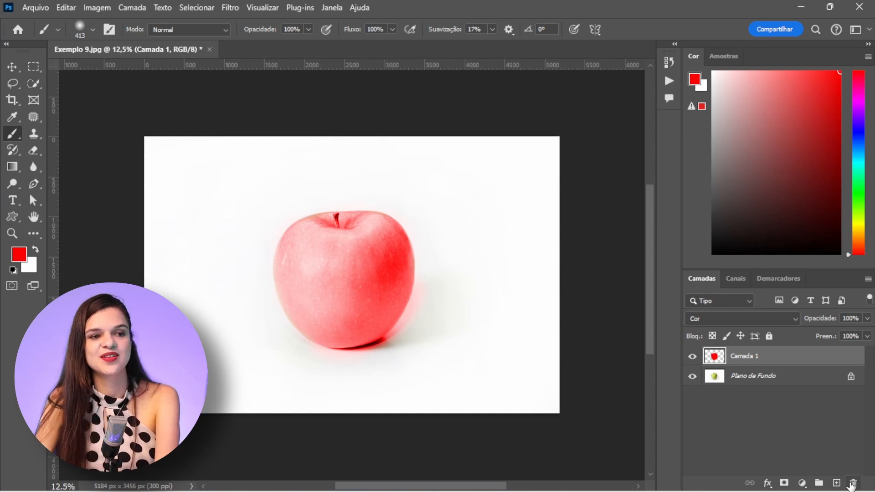
Step: Delete the red paint layer, add a Matiz/Saturação adjustment layer and target the apple's Amarelos range by sampling its skin
{"action": "left_click", "coordinate": [852, 484]}
{"action": "left_click", "coordinate": [802, 483]}
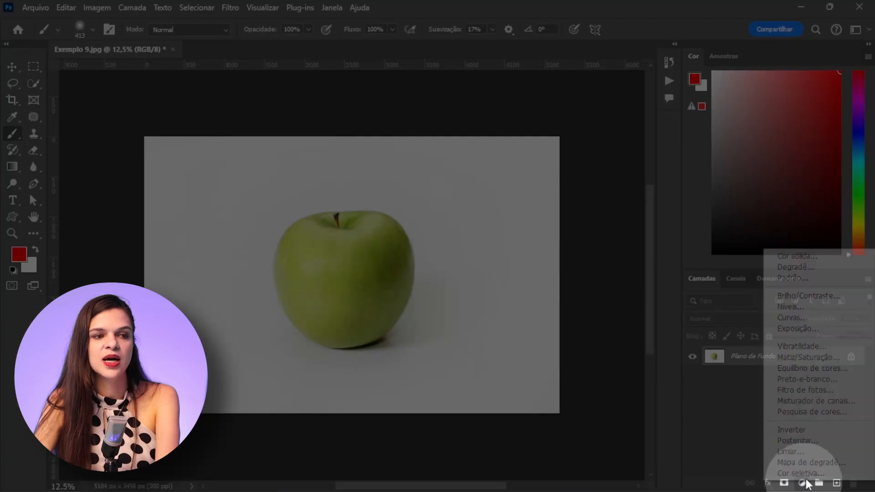
{"action": "left_click", "coordinate": [816, 357]}
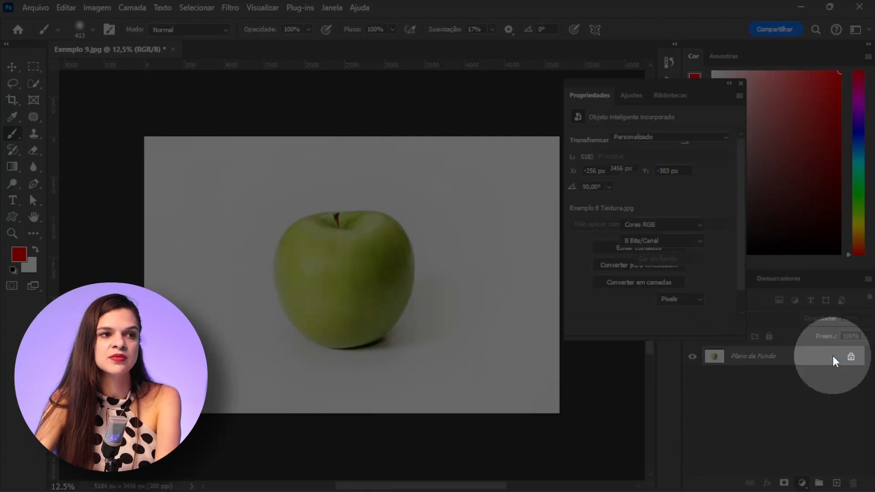
{"action": "left_click", "coordinate": [578, 155]}
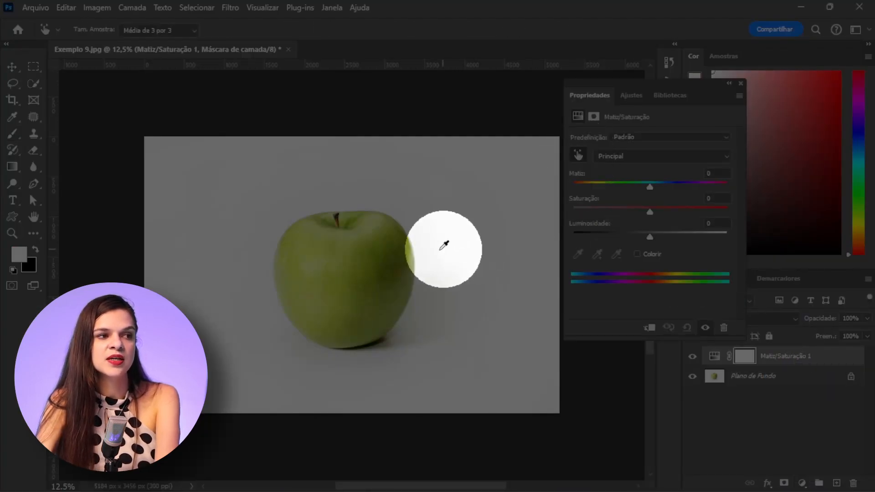
{"action": "left_click", "coordinate": [350, 264]}
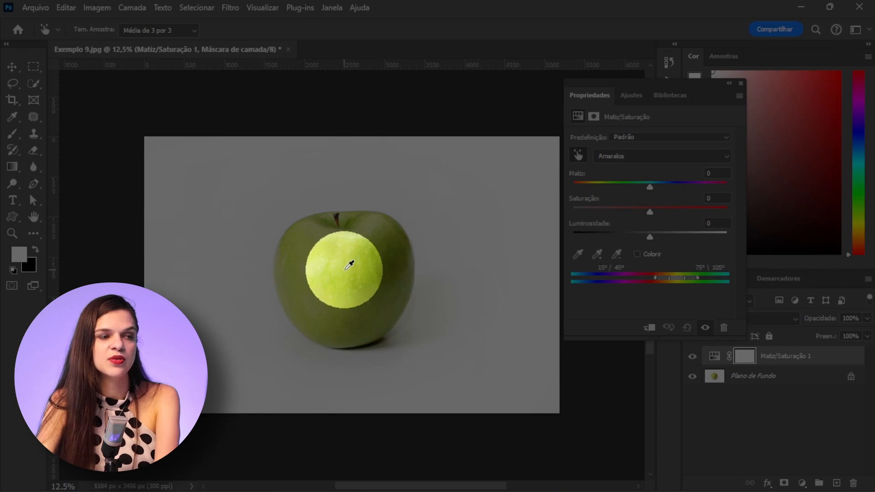
{"action": "key", "text": "ctrl+plus"}
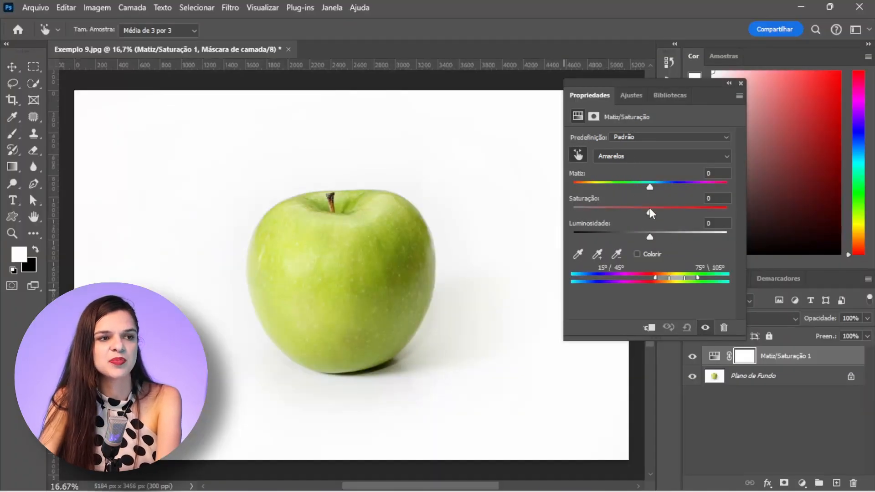
Step: Set the Amarelos saturation to +100 and hue to +180, and adjust the affected color range to 16°/36° and 94°\105°
{"action": "left_click_drag", "start_coordinate": [650, 210], "coordinate": [770, 211]}
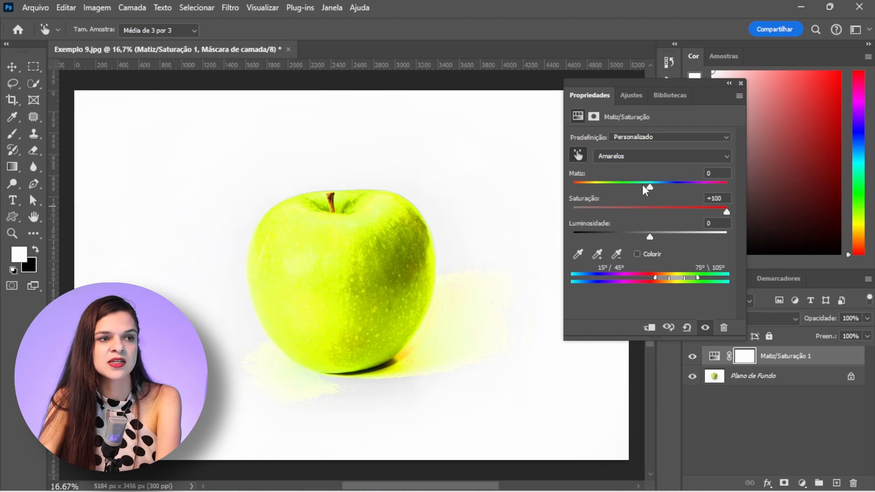
{"action": "left_click_drag", "start_coordinate": [643, 185], "coordinate": [759, 193]}
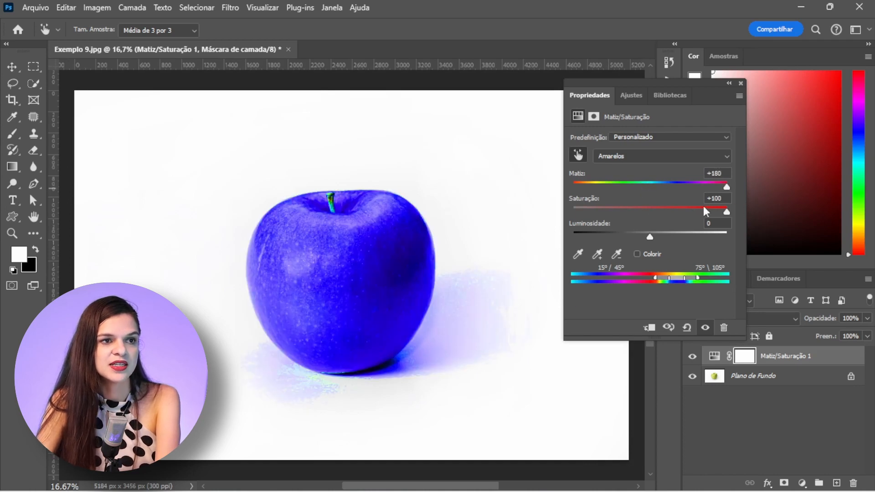
{"action": "key", "text": "ctrl+plus"}
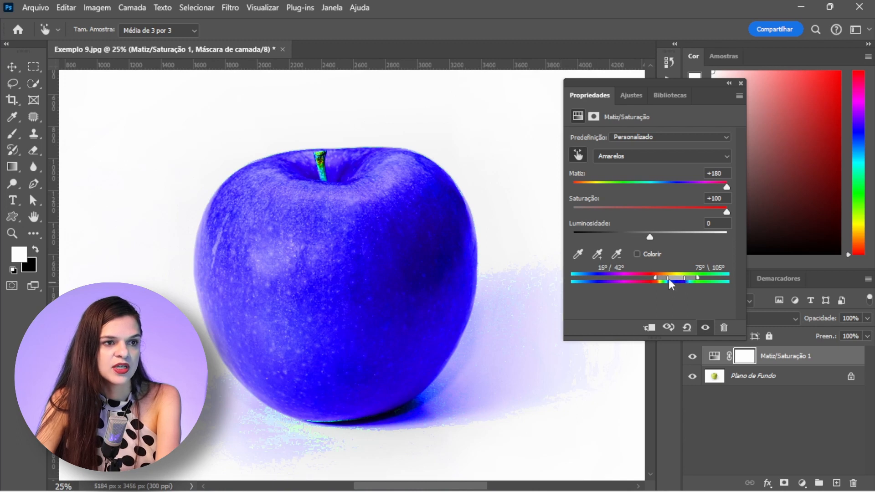
{"action": "mouse_move", "coordinate": [668, 279]}
{"action": "left_mouse_down"}
{"action": "mouse_move", "coordinate": [658, 282]}
{"action": "mouse_move", "coordinate": [666, 278]}
{"action": "left_mouse_up"}
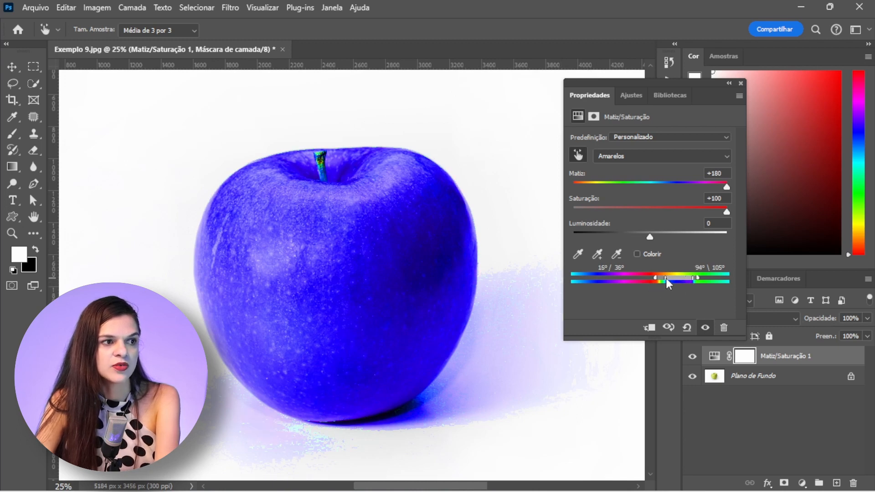
Step: Undo the extreme hue and saturation changes, and set Amarelos to Matiz -65, Saturação +8 and Luminosidade -5
{"action": "key", "text": "ctrl+z"}
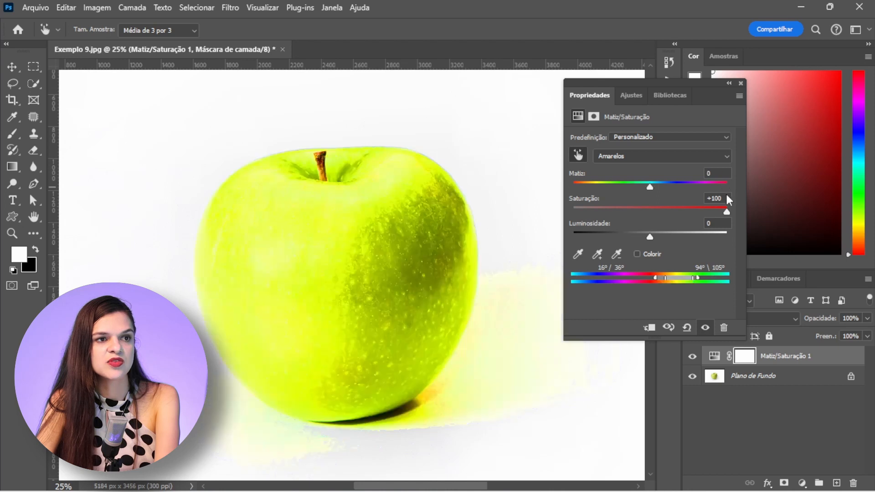
{"action": "key", "text": "ctrl+z"}
{"action": "key", "text": "ctrl+minus"}
{"action": "left_click_drag", "start_coordinate": [650, 187], "coordinate": [609, 190]}
{"action": "left_click_drag", "start_coordinate": [645, 215], "coordinate": [647, 236]}
{"action": "key", "text": "ctrl+plus"}
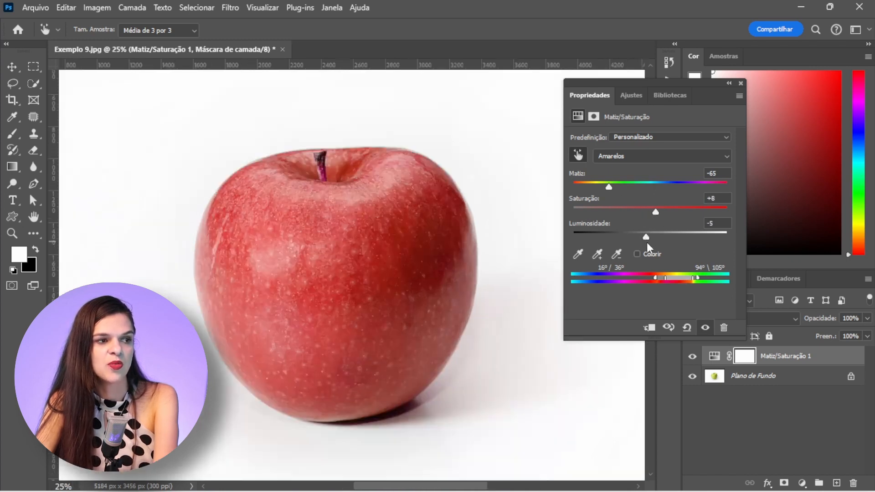
{"action": "key", "text": "ctrl+plus"}
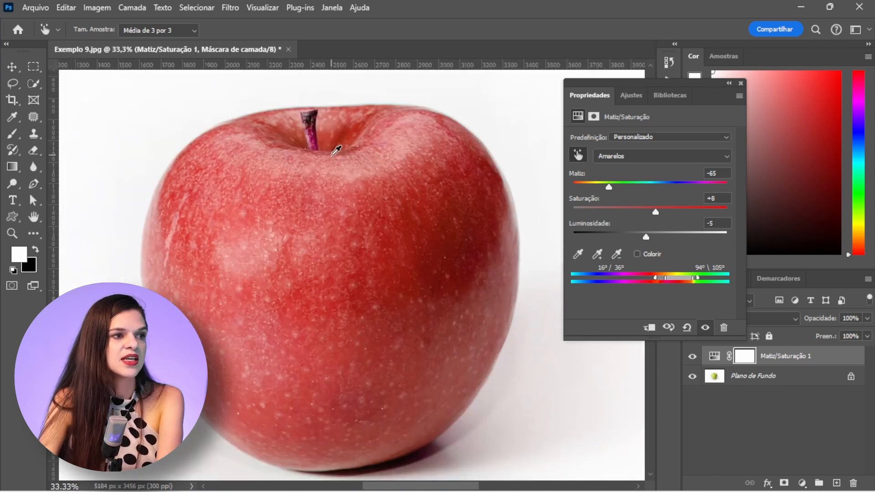
Step: Mask the apple's stem out of the Matiz/Saturação adjustment with a black size-49 brush, and raise the Amarelos saturation to +31
{"action": "left_click", "coordinate": [741, 84]}
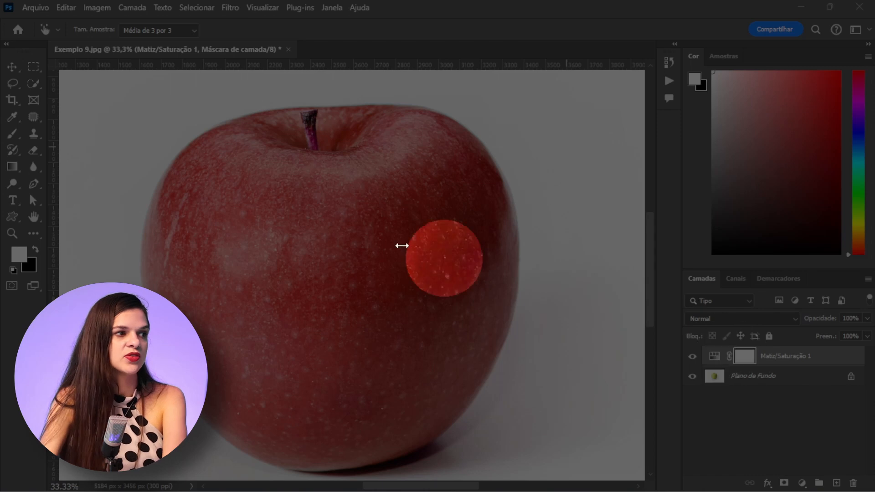
{"action": "left_click", "coordinate": [12, 134]}
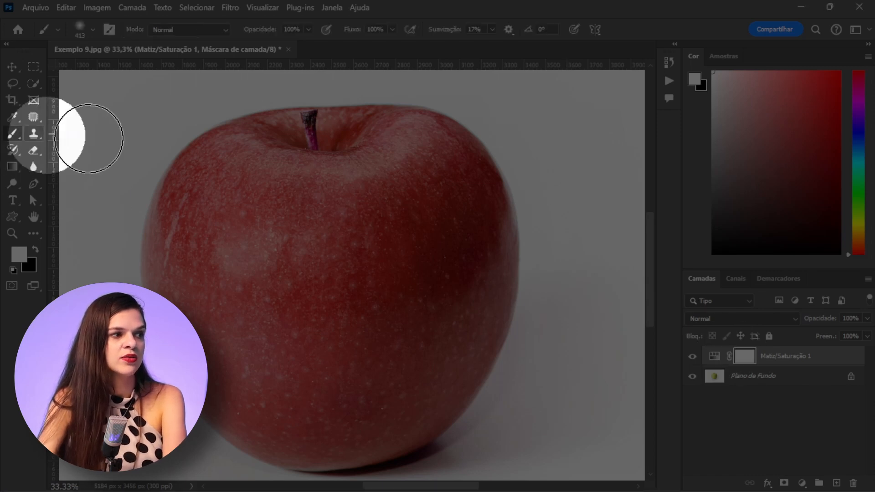
{"action": "key", "text": "x"}
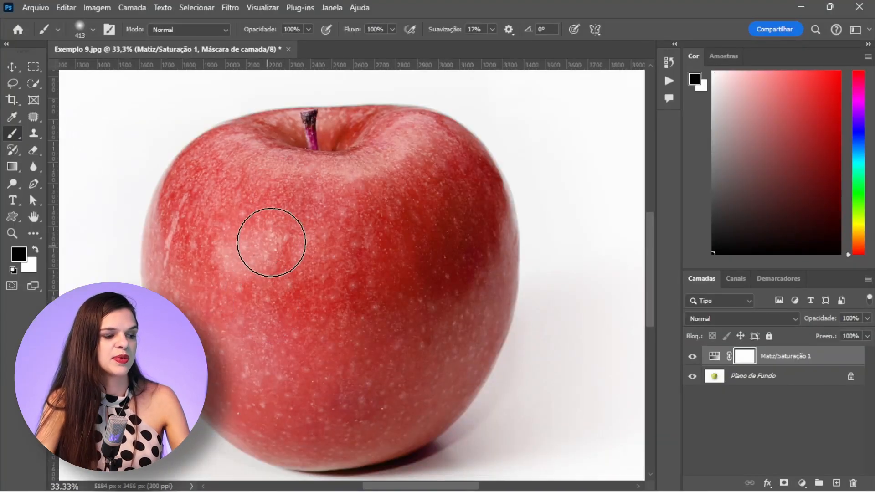
{"action": "left_click_drag", "start_coordinate": [314, 133], "coordinate": [313, 133]}
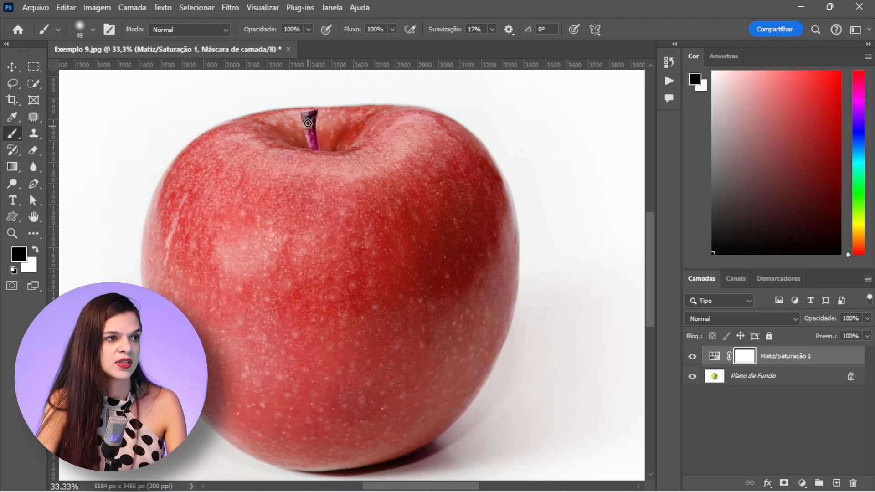
{"action": "left_click_drag", "start_coordinate": [310, 134], "coordinate": [311, 137]}
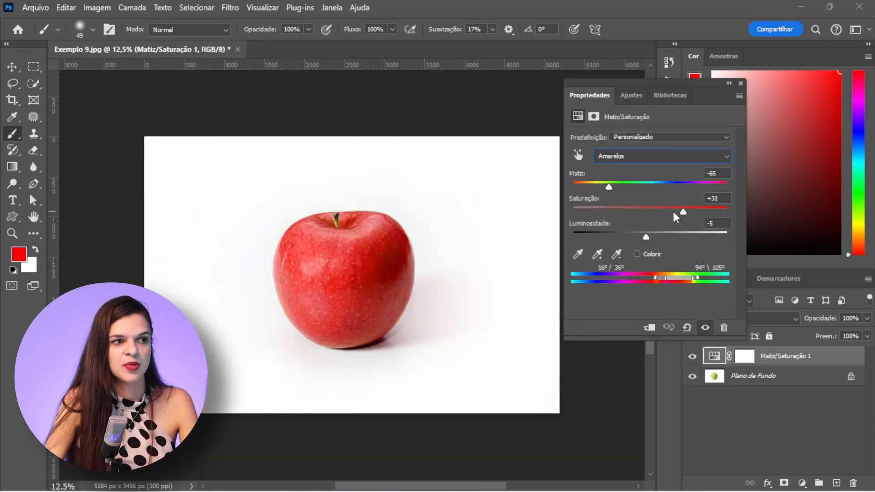
{"action": "left_click_drag", "start_coordinate": [672, 213], "coordinate": [674, 212]}
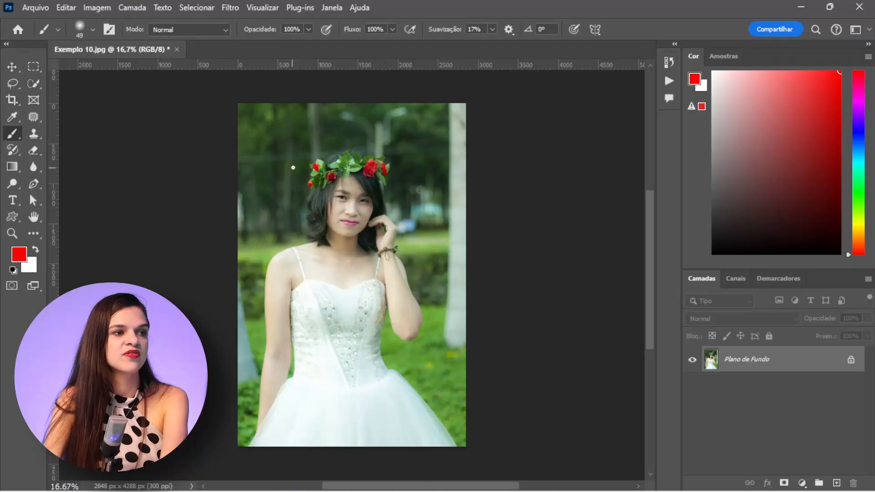
Step: Create a new layer above the woman's portrait in Exemplo 10.jpg and set its blend mode to Cor
{"action": "key", "text": "ctrl+plus"}
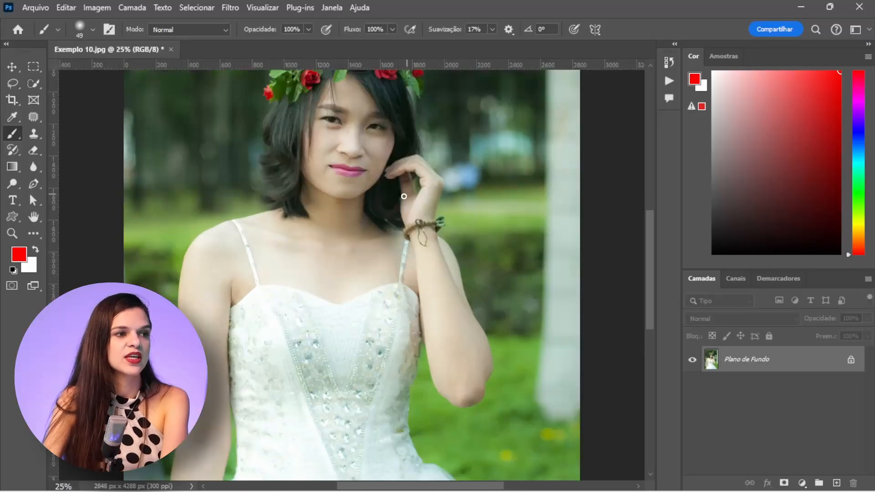
{"action": "key", "text": "ctrl+plus"}
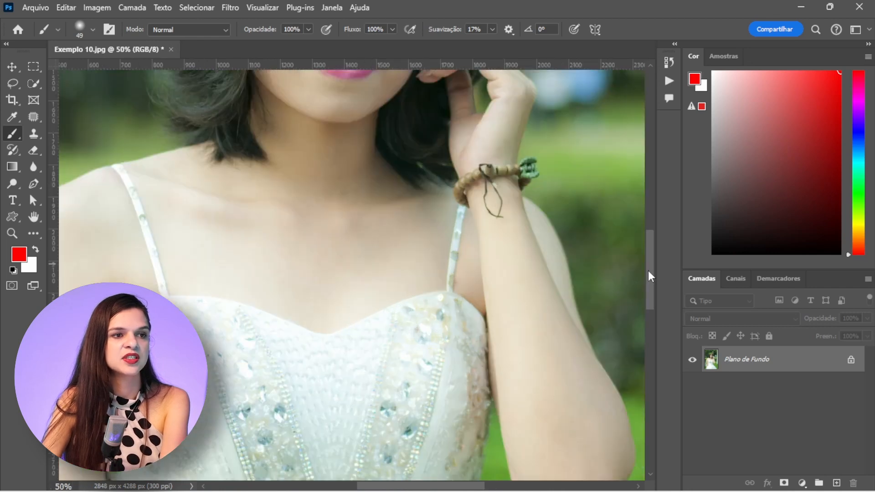
{"action": "left_click_drag", "start_coordinate": [650, 275], "coordinate": [650, 221]}
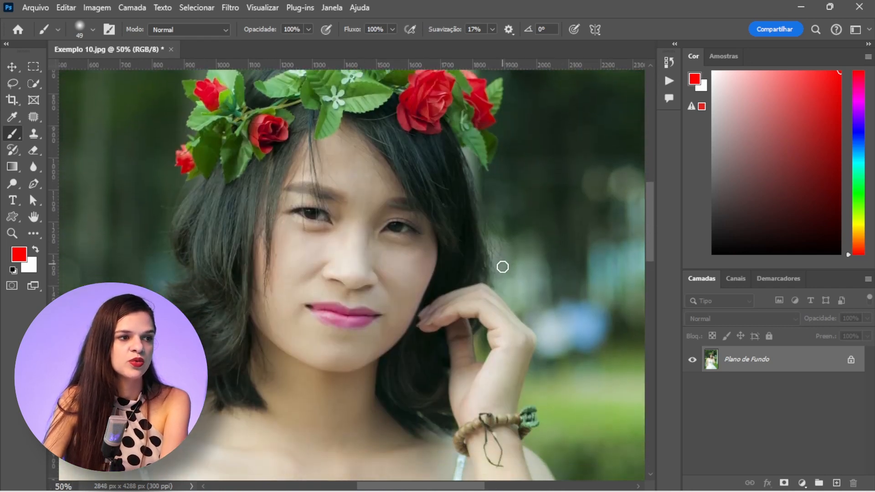
{"action": "scroll", "coordinate": [503, 266], "scroll_direction": "up", "scroll_amount": 1}
{"action": "scroll", "coordinate": [497, 282], "scroll_direction": "down", "scroll_amount": 1}
{"action": "scroll", "coordinate": [496, 283], "scroll_direction": "up", "scroll_amount": 2}
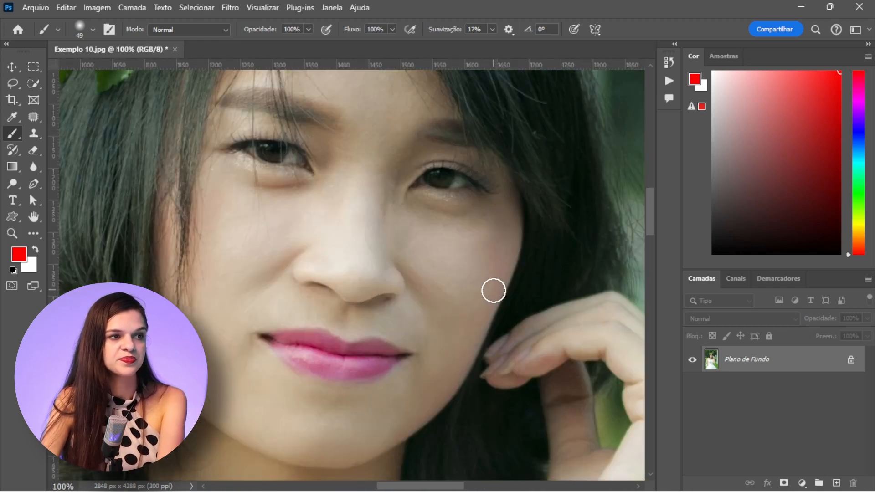
{"action": "key", "text": "ctrl+minus"}
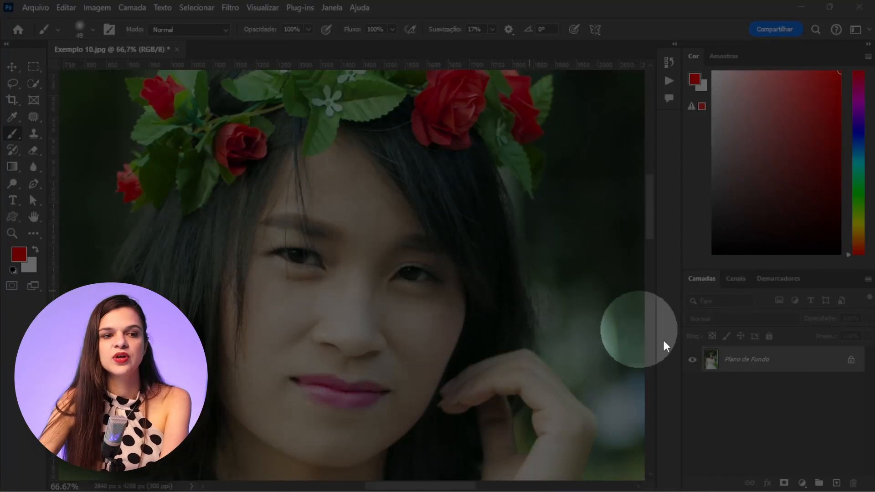
{"action": "left_click", "coordinate": [836, 483]}
{"action": "left_click", "coordinate": [755, 319]}
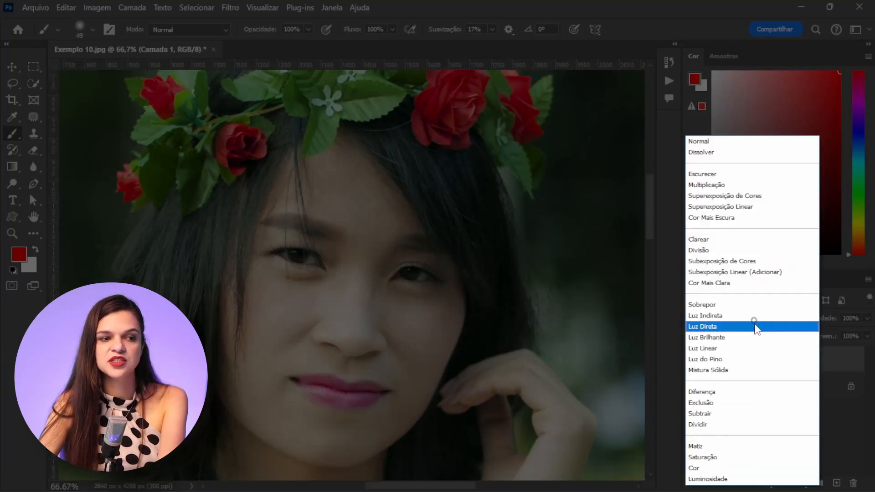
{"action": "left_click", "coordinate": [694, 468]}
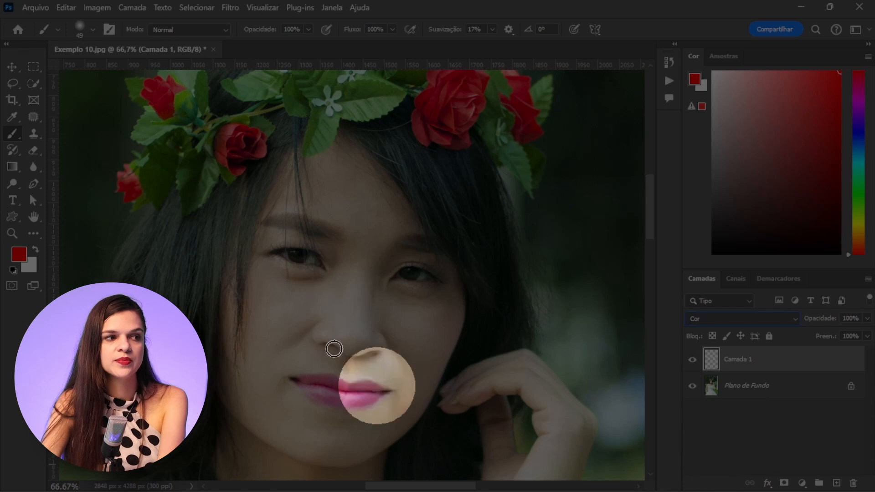
Step: Set the Eyedropper tool's sample source to At/Ab so it reads the current layer and those below
{"action": "left_click", "coordinate": [11, 117]}
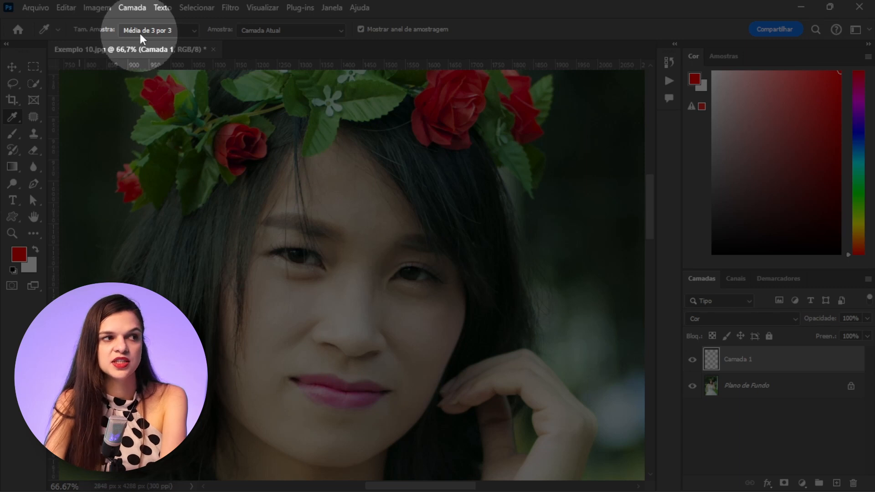
{"action": "left_click", "coordinate": [276, 31]}
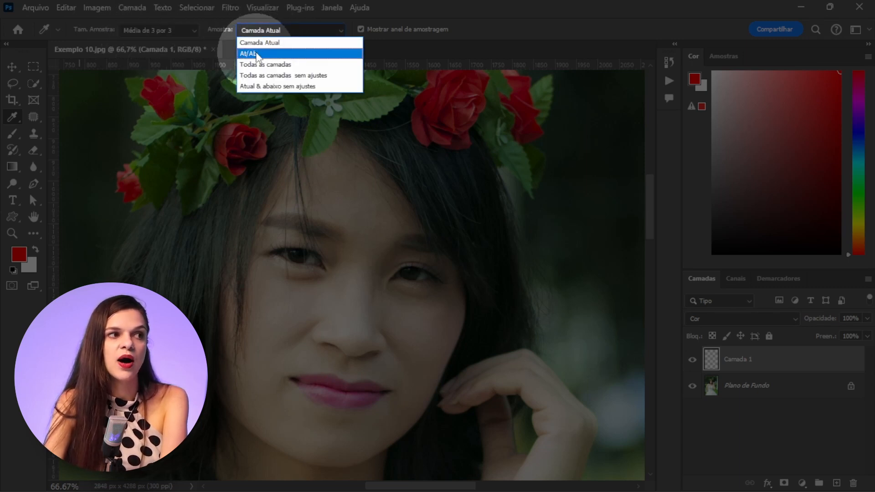
{"action": "left_click", "coordinate": [255, 54]}
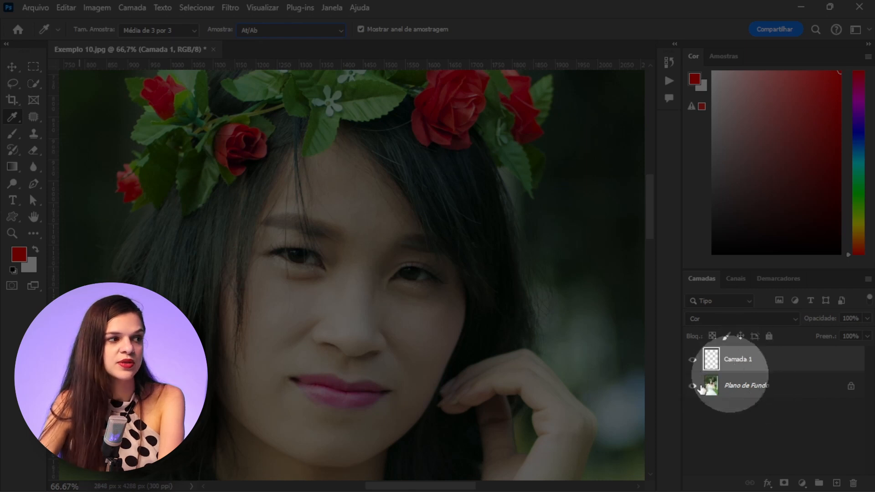
Step: With the Brush tool, sample a light skin tone beneath the woman's eye as the foreground color
{"action": "left_click", "coordinate": [13, 133]}
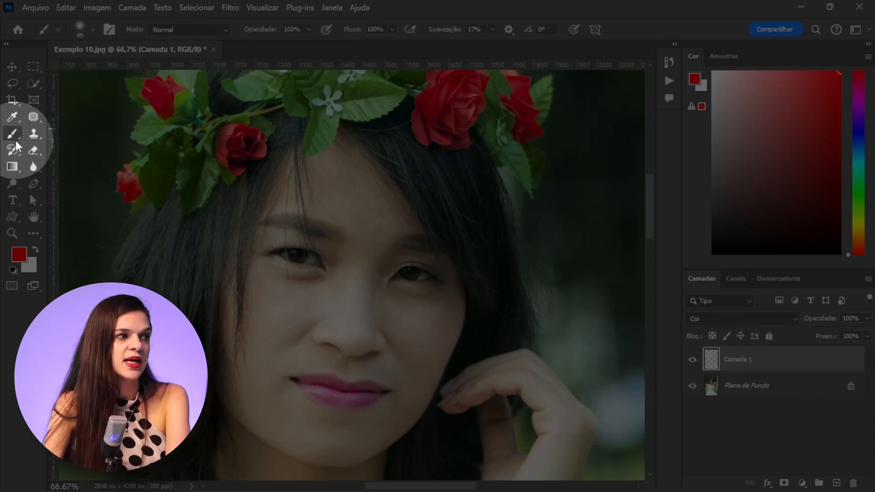
{"action": "key", "text": "ctrl+plus"}
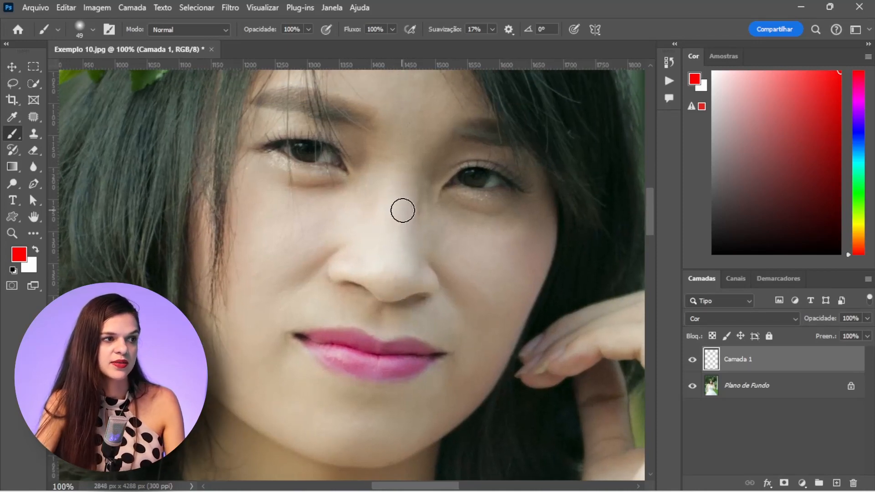
{"action": "key", "text": "alt"}
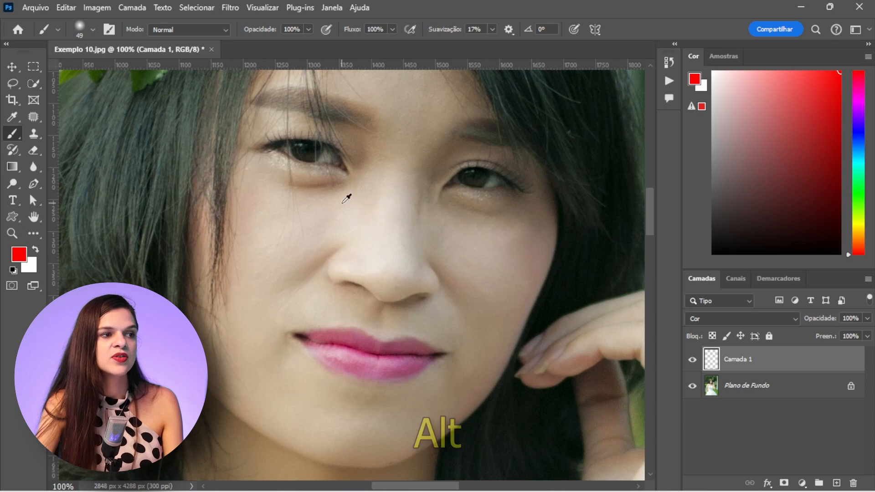
{"action": "left_click", "coordinate": [261, 185], "text": "alt"}
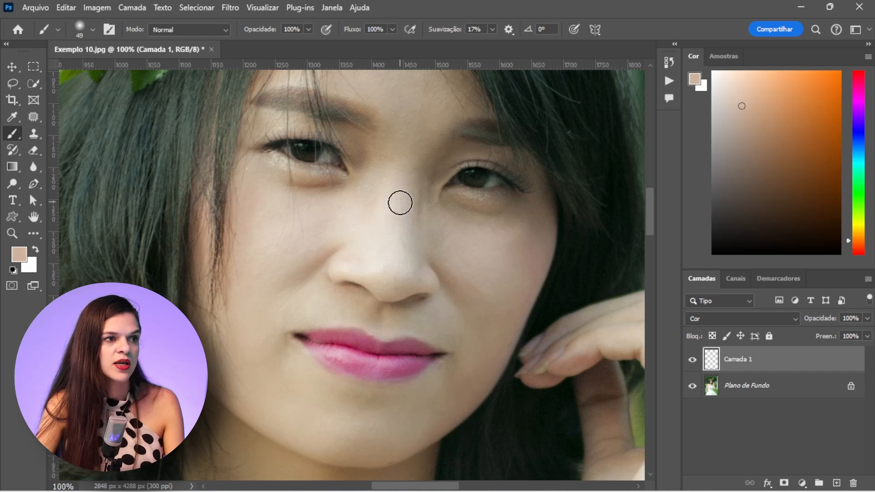
Step: Paint over the yellowish areas of the woman's cheek and nose on the Cor layer, using skin tones sampled from her face
{"action": "key", "text": "ctrl+minus"}
{"action": "key", "text": "ctrl+minus"}
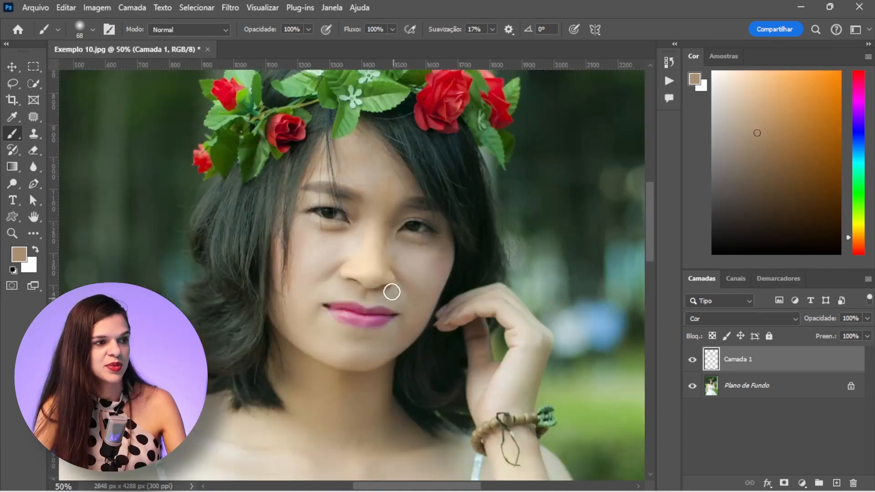
{"action": "mouse_move", "coordinate": [390, 293]}
{"action": "left_mouse_down"}
{"action": "mouse_move", "coordinate": [387, 277]}
{"action": "mouse_move", "coordinate": [411, 275]}
{"action": "left_mouse_up"}
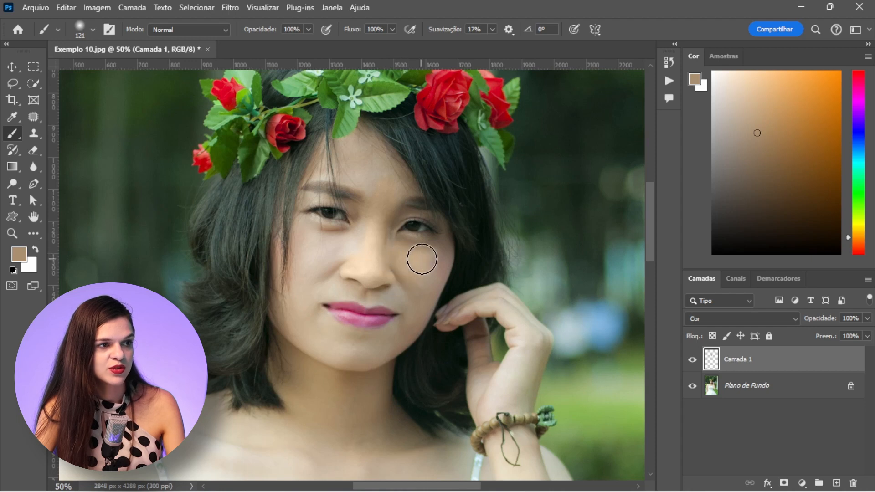
{"action": "left_click", "coordinate": [410, 286], "text": "alt"}
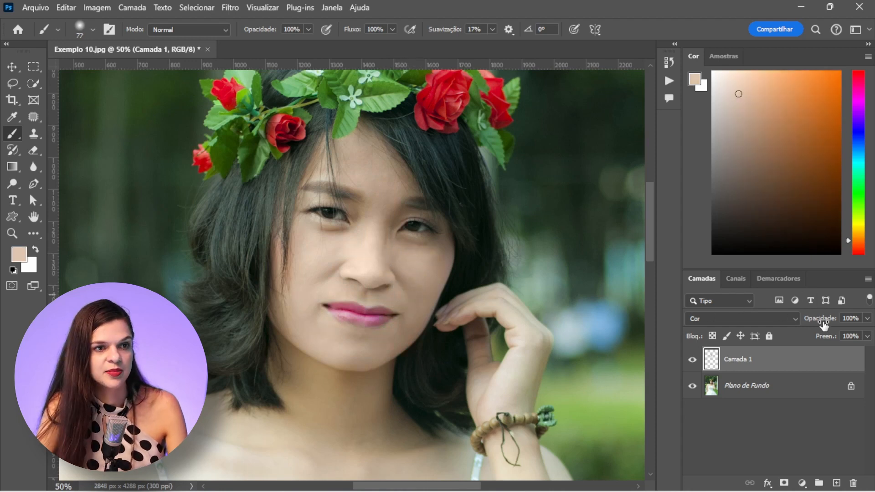
Step: Lower Camada 1's opacity to 45% and toggle its visibility to compare the portrait with and without the skin correction
{"action": "left_click_drag", "start_coordinate": [824, 325], "coordinate": [808, 325]}
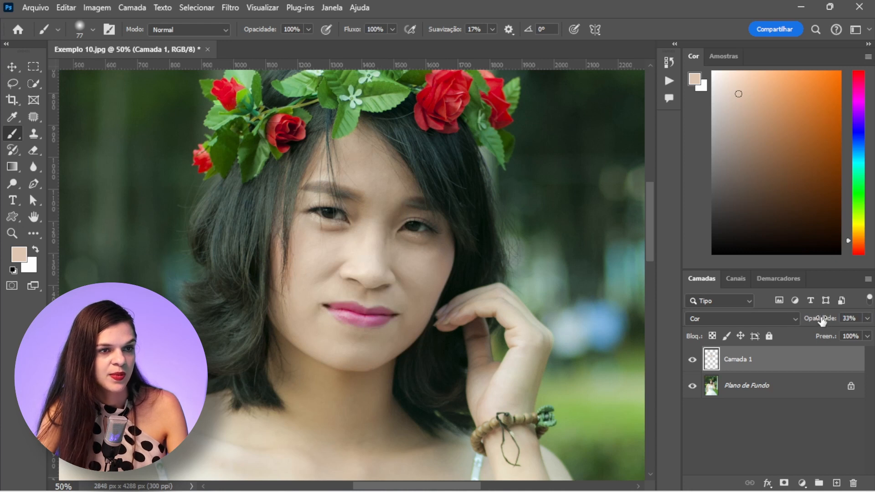
{"action": "left_click_drag", "start_coordinate": [822, 320], "coordinate": [825, 321]}
{"action": "left_click", "coordinate": [692, 360]}
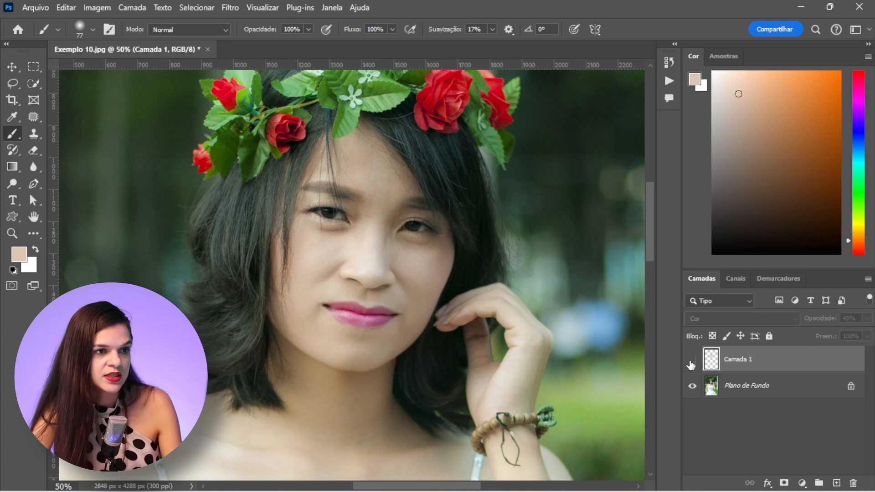
{"action": "left_click", "coordinate": [692, 360]}
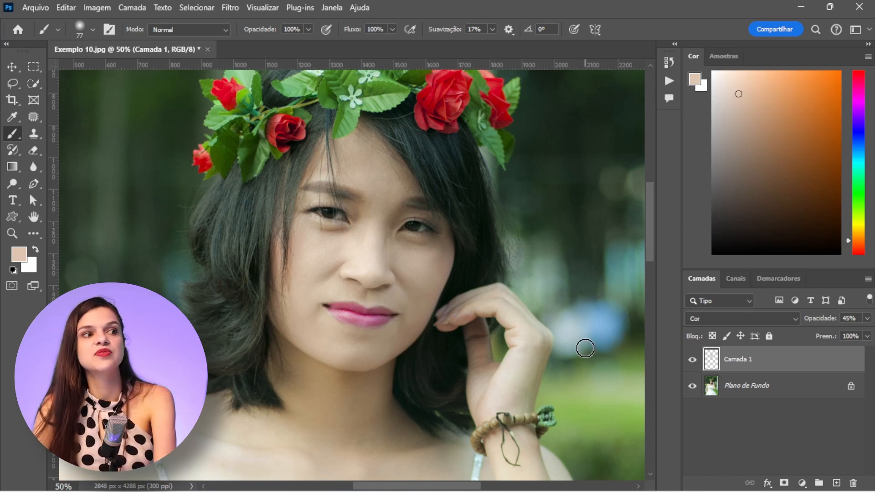
{"action": "key", "text": "ctrl+minus"}
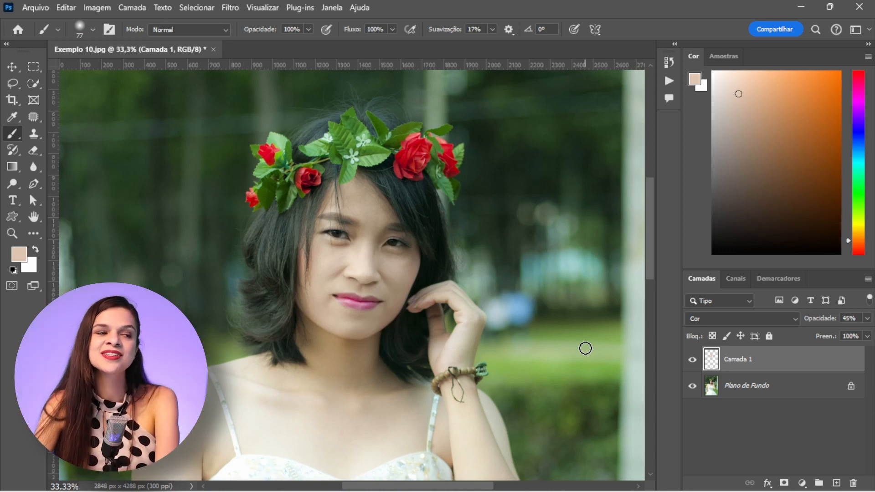
{"action": "key", "text": "ctrl+minus"}
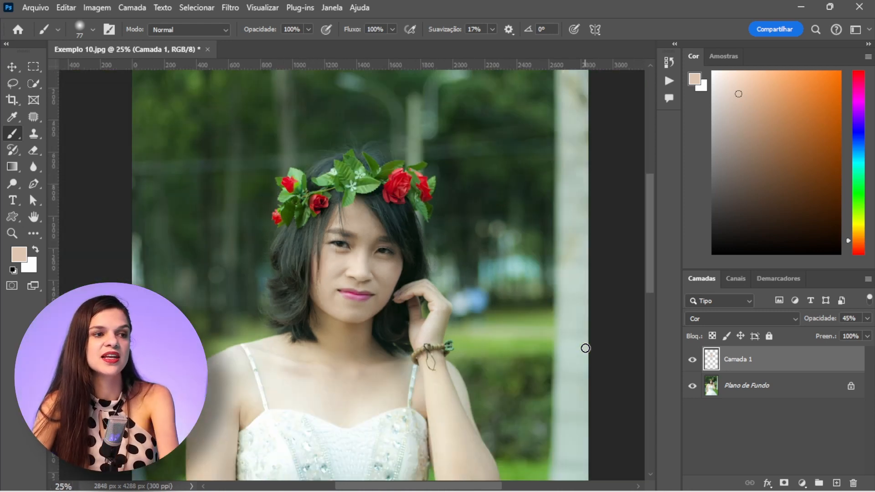